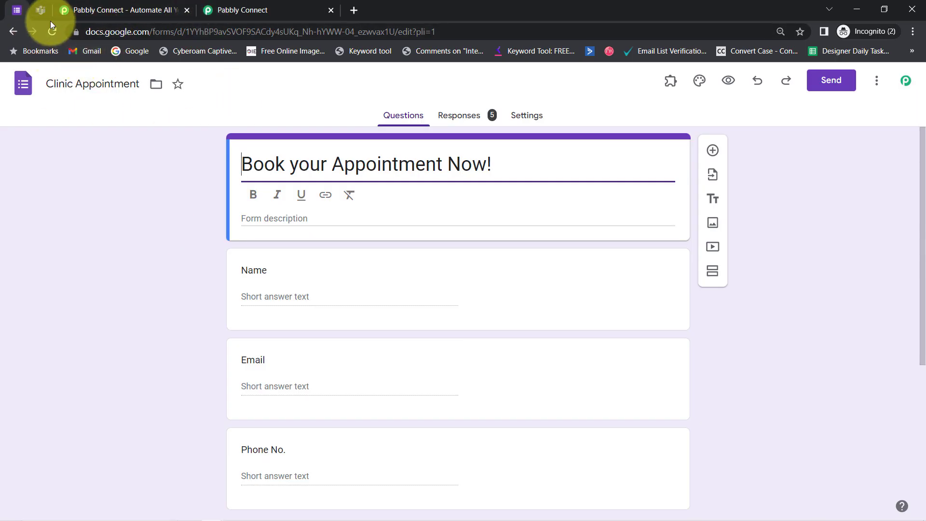
Step: Look over the Microsoft Teams channel, the Pabbly Connect home page and the Pabbly Connect dashboard
click(42, 17)
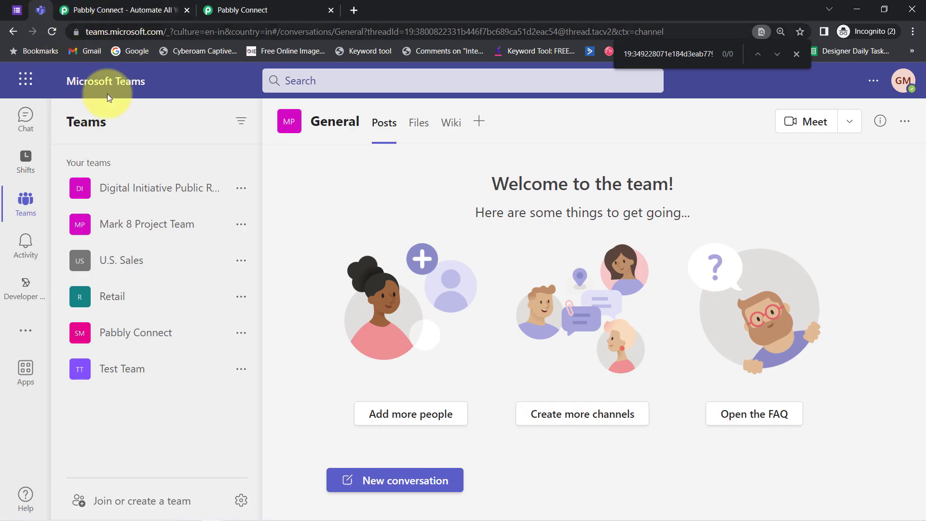
click(121, 10)
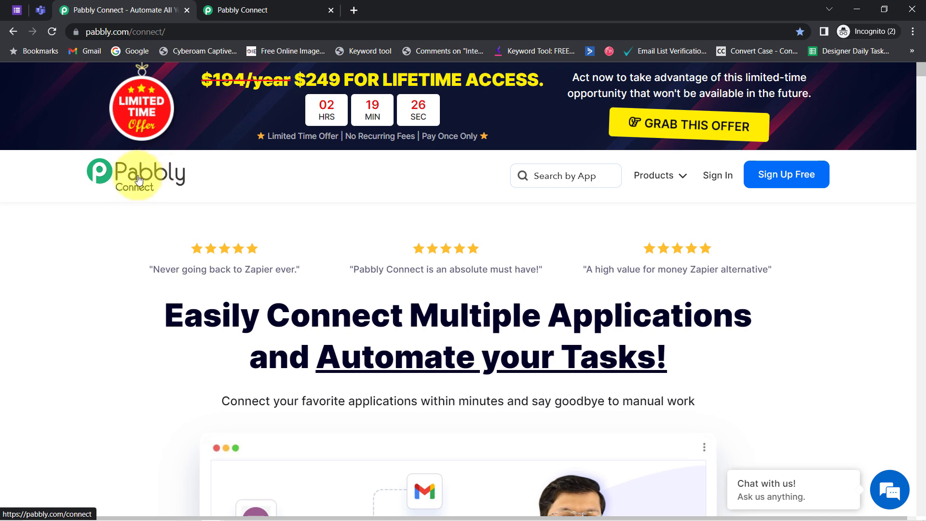
click(241, 10)
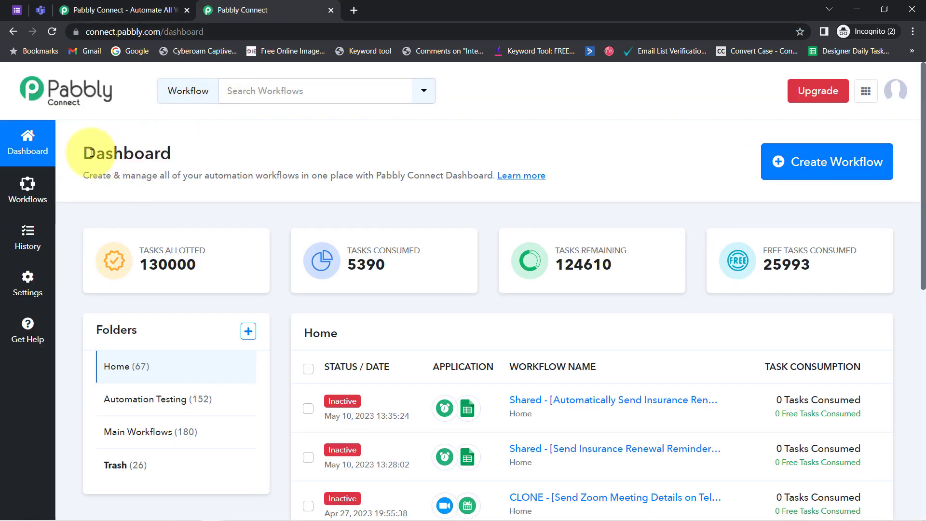
drag(91, 153, 457, 176)
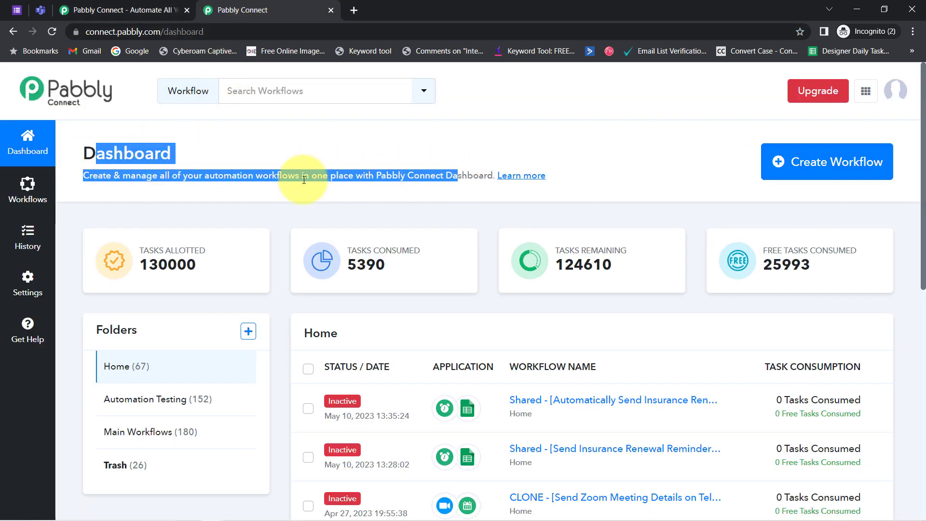
click(145, 10)
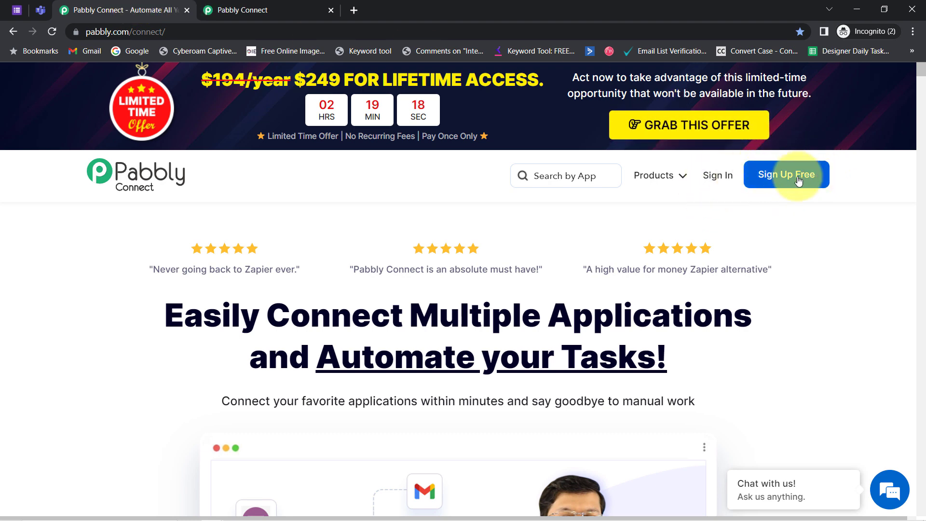
click(263, 6)
click(223, 156)
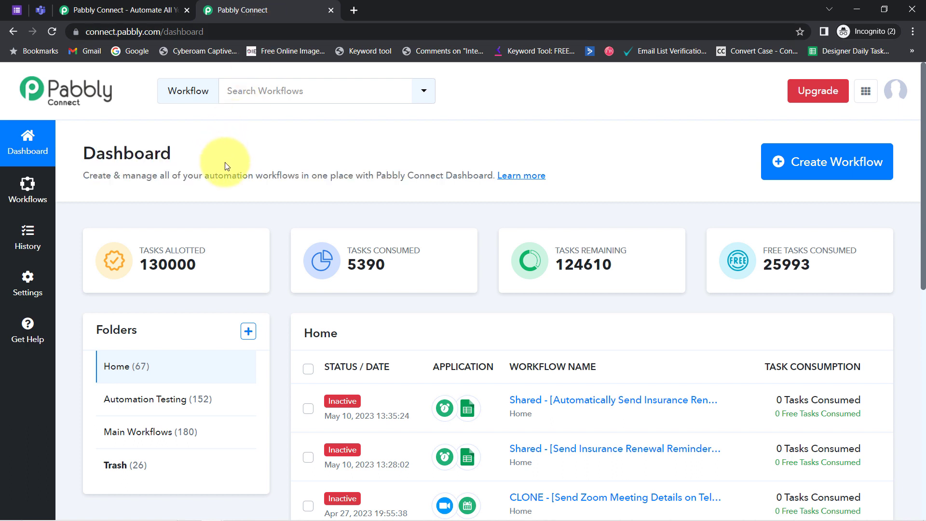
drag(83, 153, 352, 176)
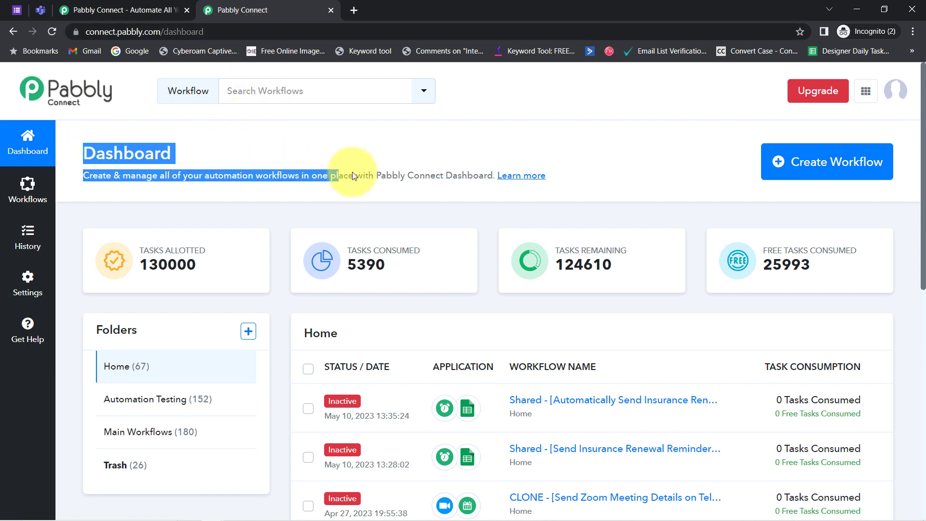
Step: Create a workflow named "Share Google Form Responses with your Team on Microsoft Teams"
click(802, 166)
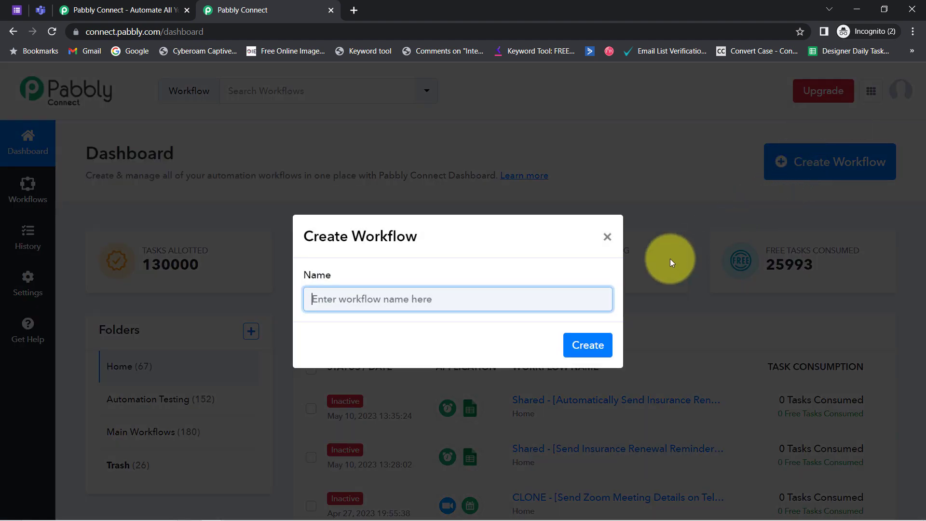
text(Share Google Form Responses with your Team on Microsoft Teams)
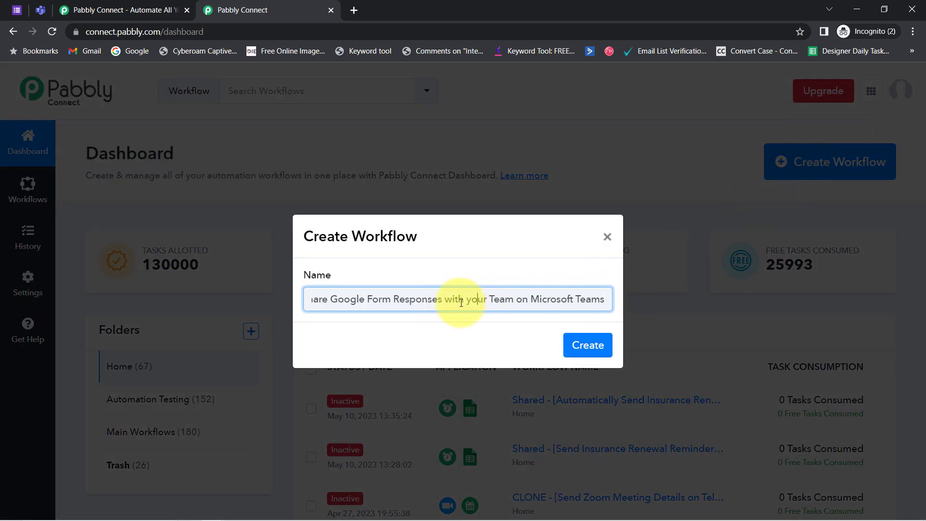
drag(477, 300, 236, 317)
click(342, 305)
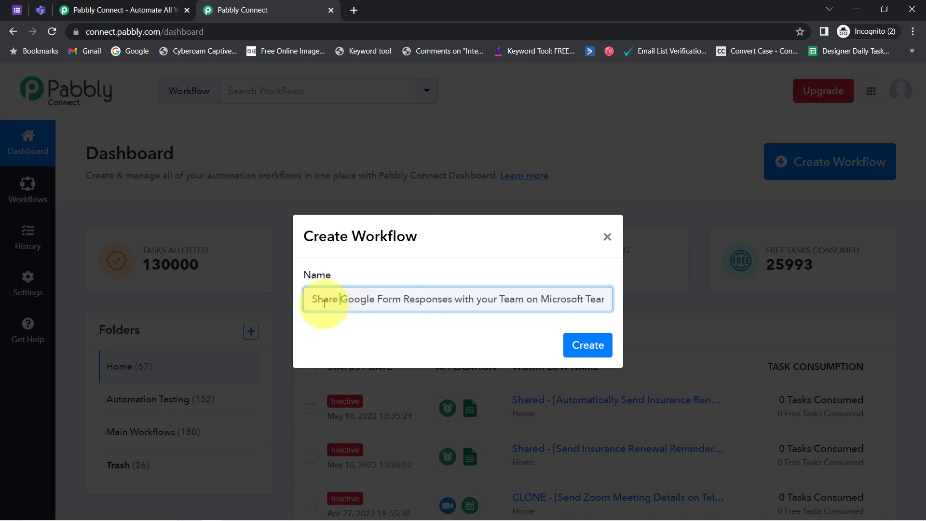
drag(325, 304, 443, 301)
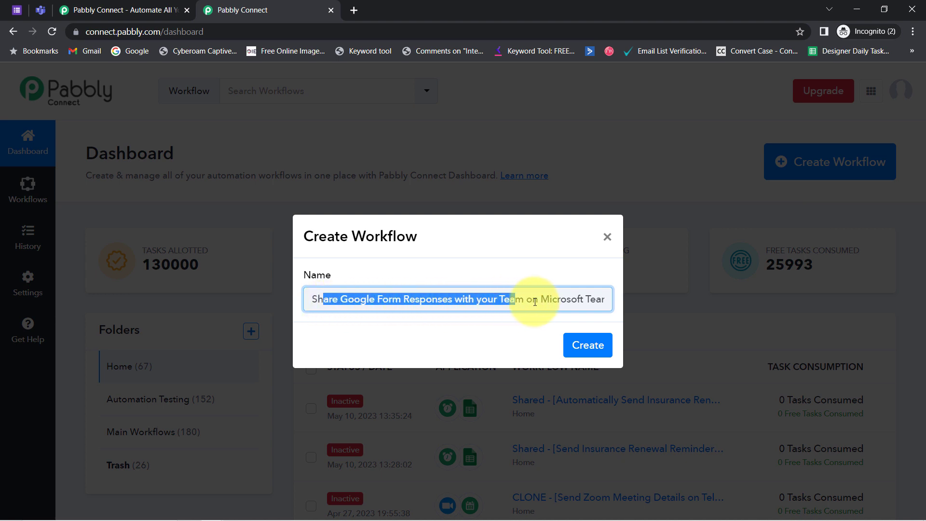
drag(535, 302, 593, 302)
click(587, 299)
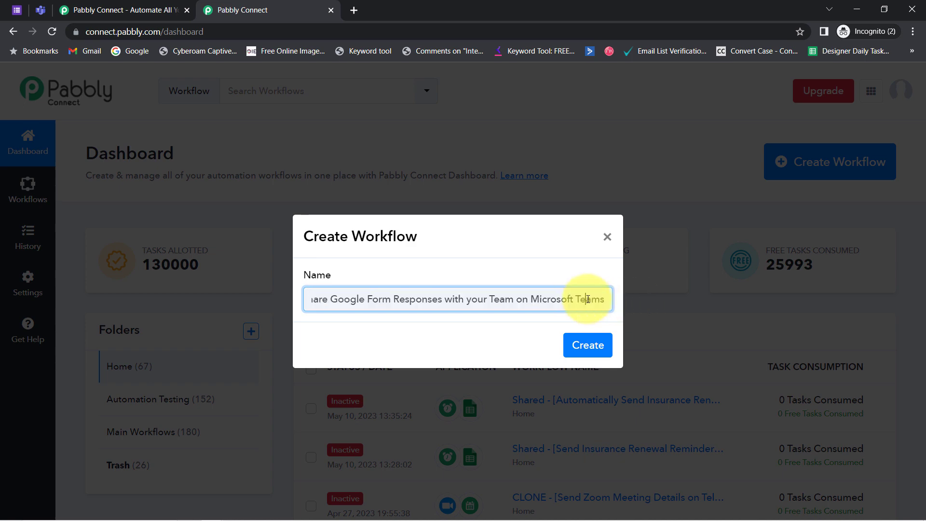
click(587, 352)
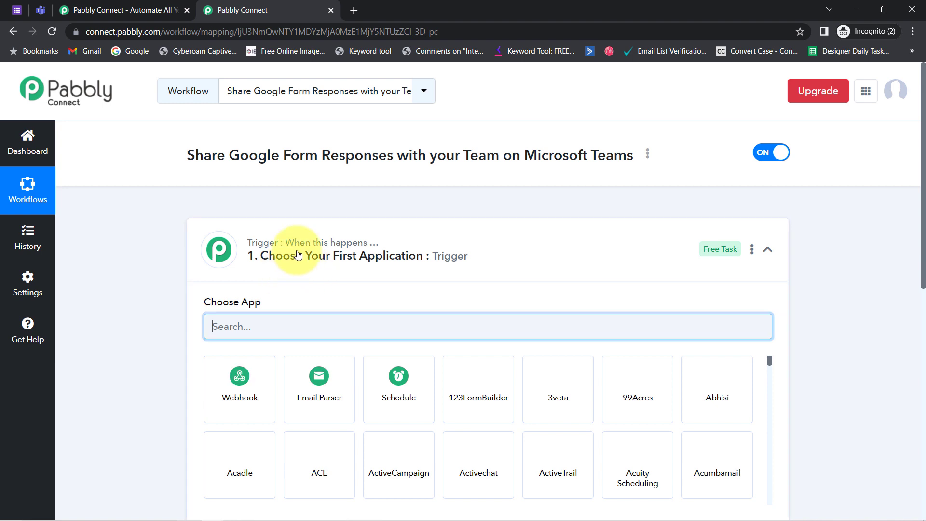
Step: Search for Google Forms and choose it as the workflow's trigger application
click(287, 245)
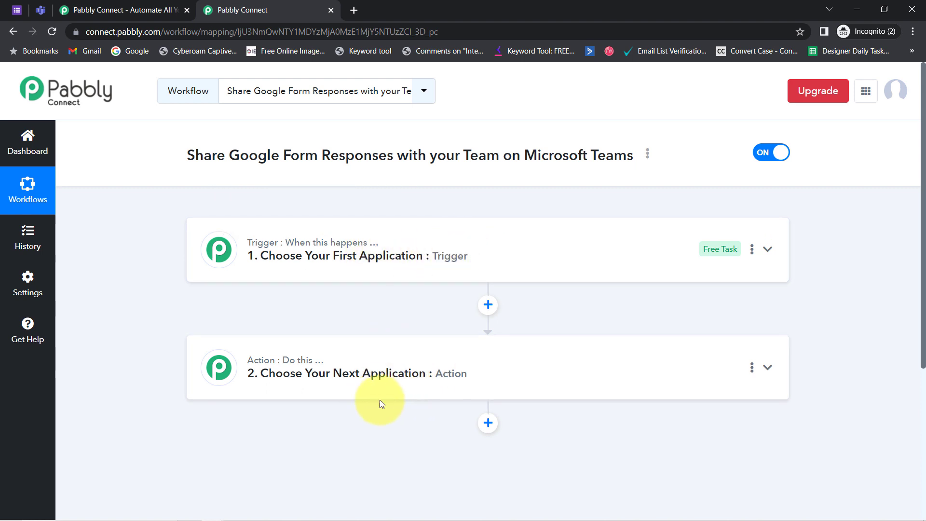
drag(634, 155, 589, 155)
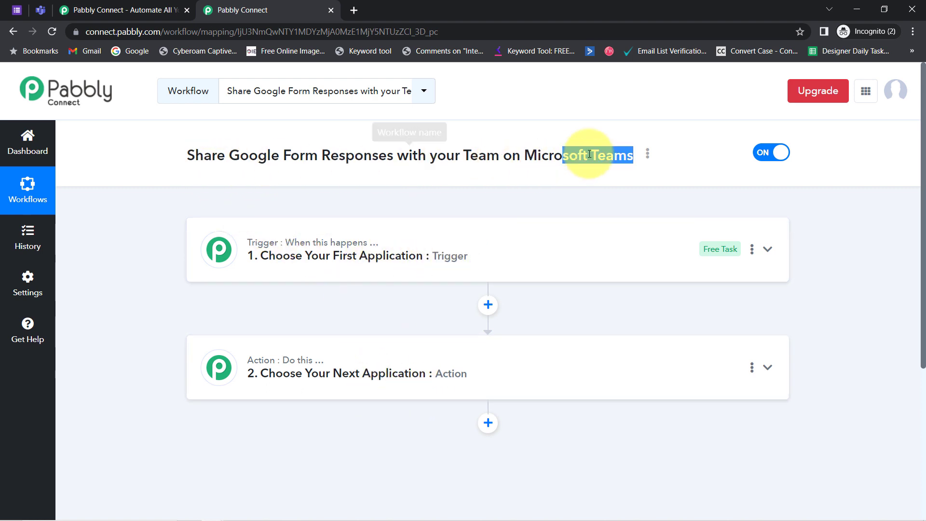
click(383, 243)
click(241, 333)
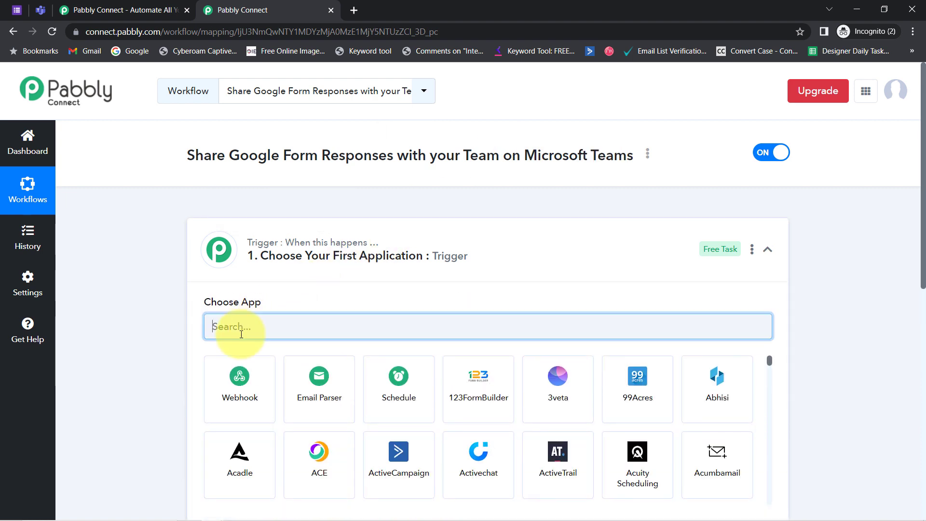
text(google fr)
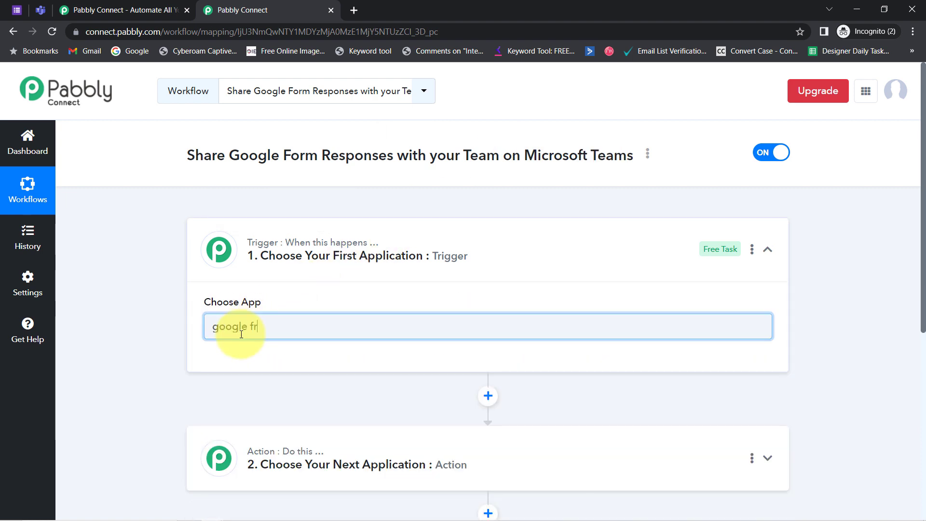
key(BackSpace)
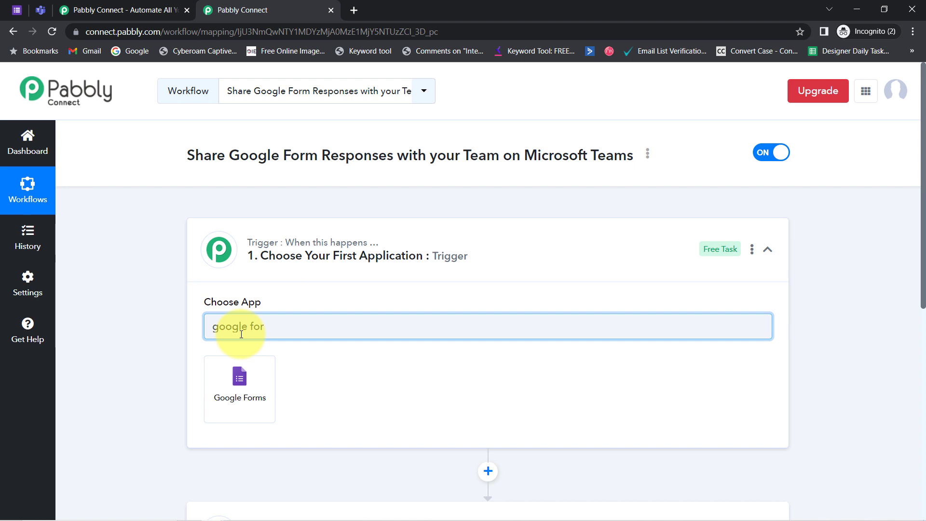
click(248, 376)
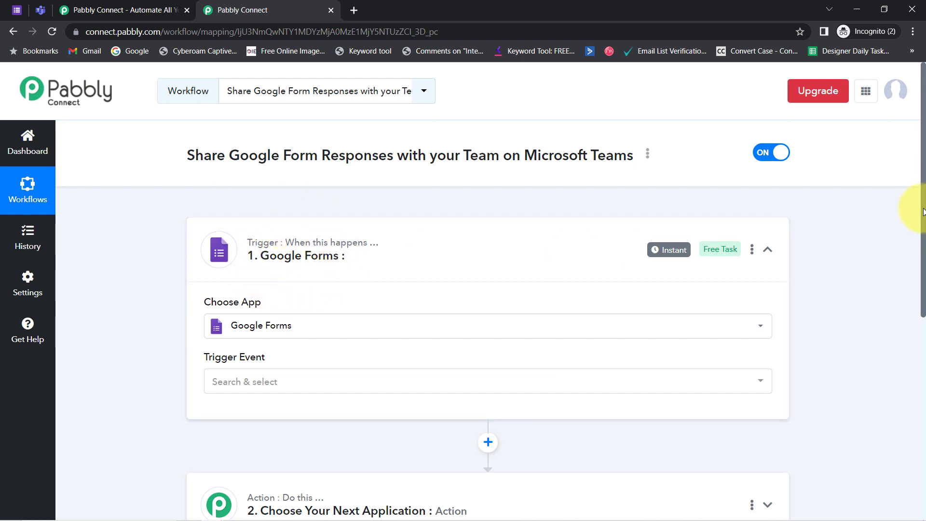
Step: Search for "teams" and choose Microsoft Teams as the application for the workflow's action step
drag(923, 211, 910, 269)
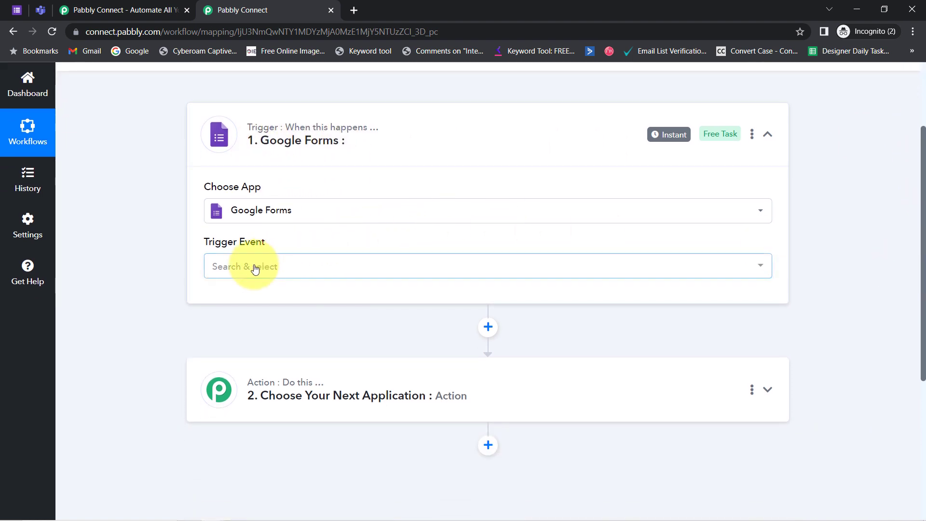
drag(921, 221, 924, 296)
click(352, 253)
click(243, 335)
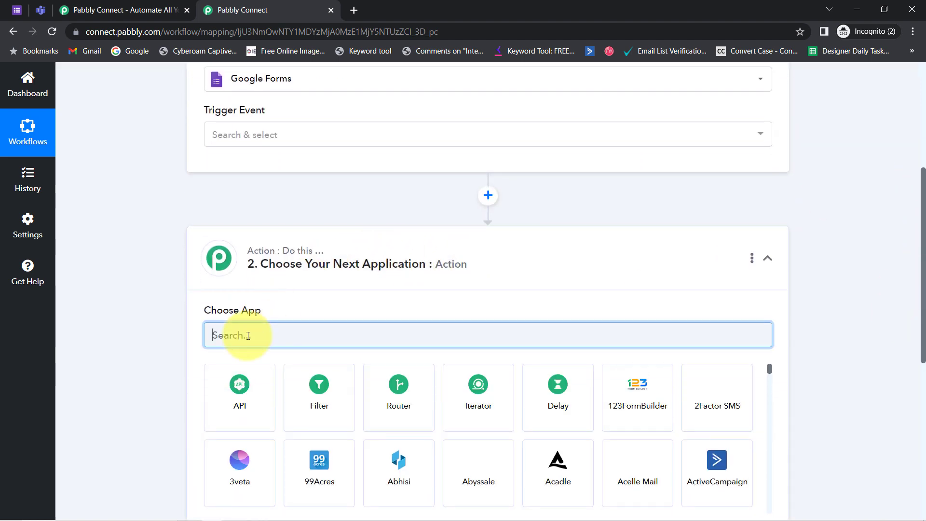
text(m)
key(BackSpace)
text(teams)
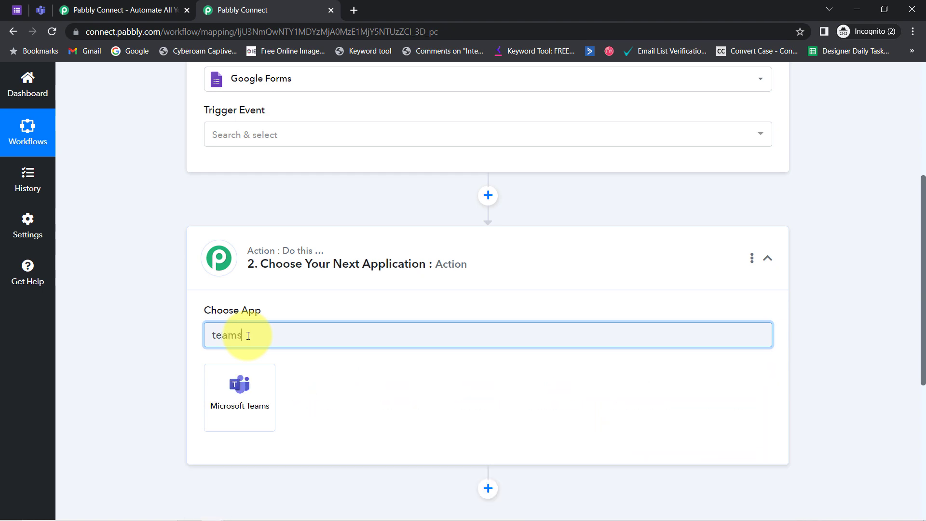
click(323, 404)
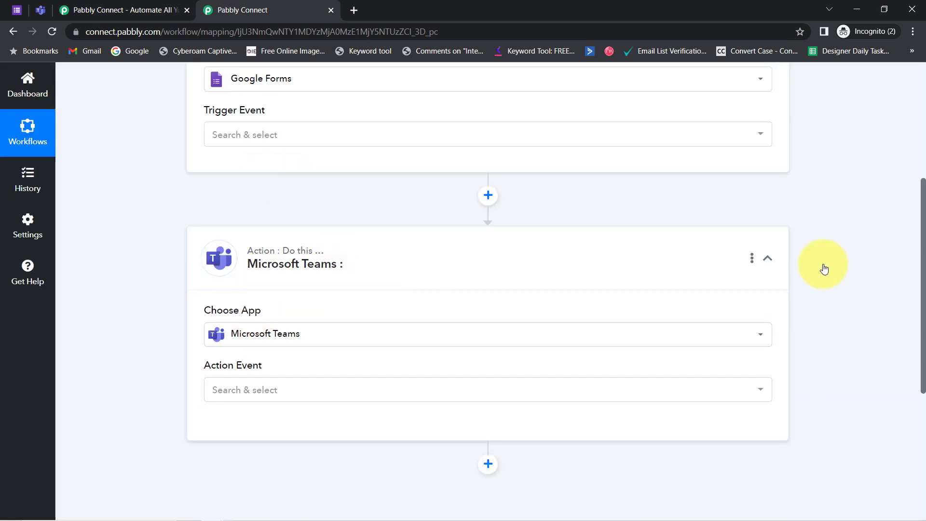
Step: Set the Google Forms trigger event to New Response Received
scroll(912, 203, up, 5)
scroll(910, 200, down, 3)
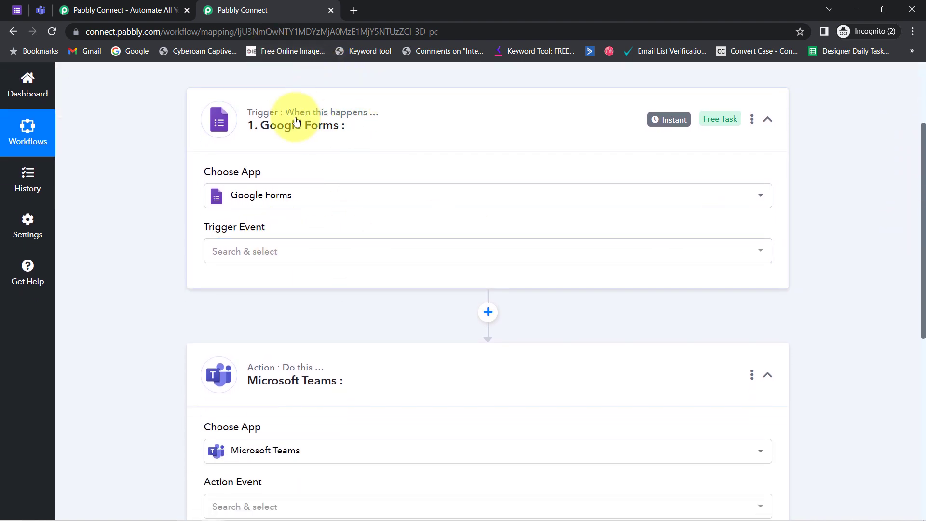
mouse_move(271, 98)
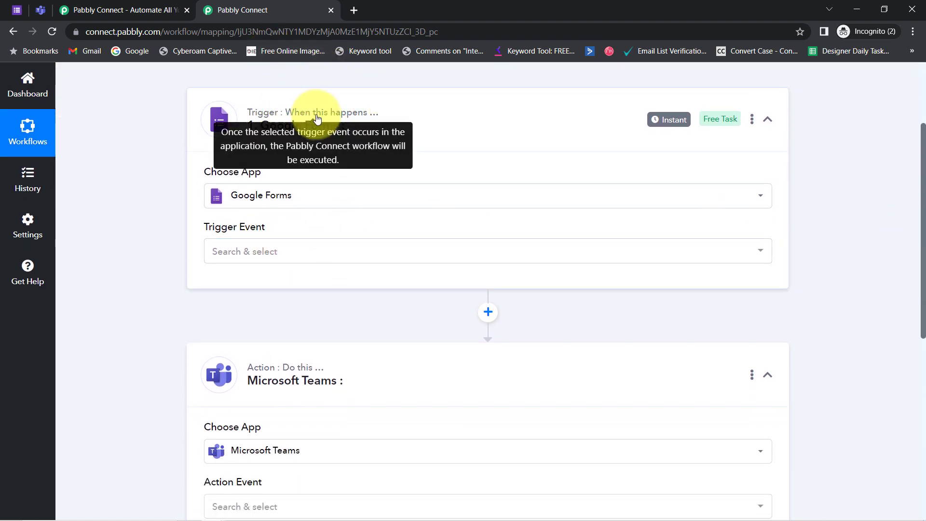
scroll(921, 291, up, 3)
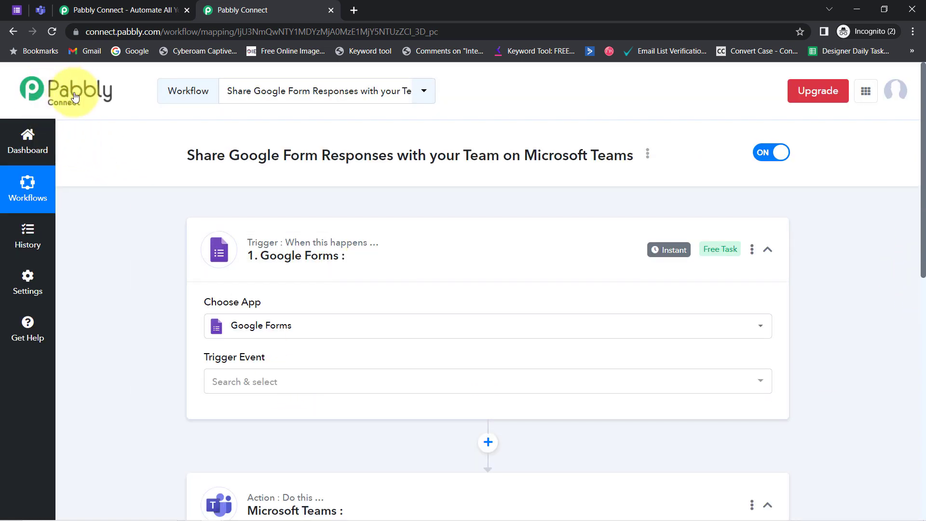
drag(921, 159, 912, 223)
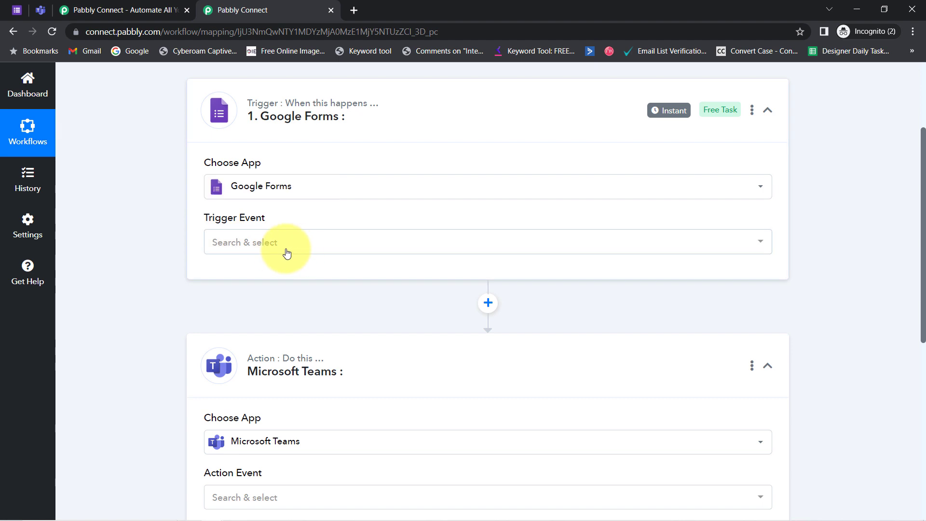
click(255, 244)
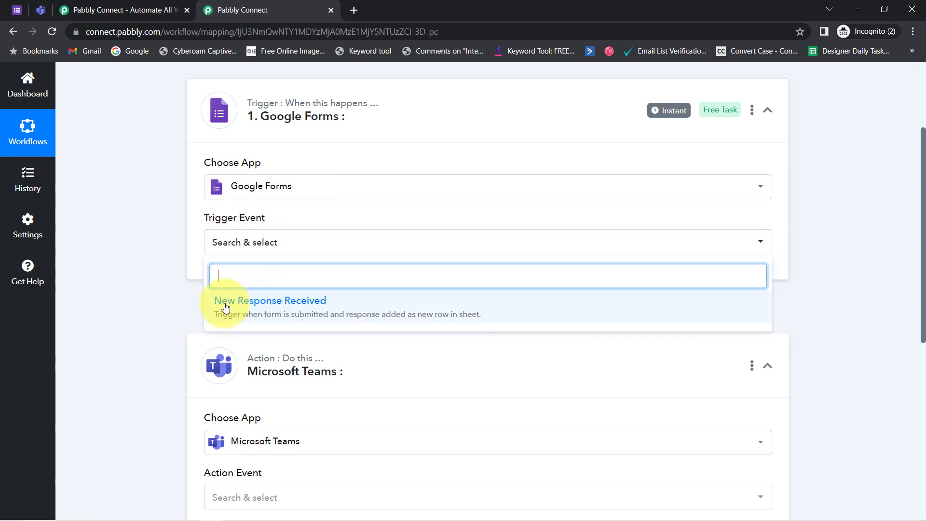
click(307, 311)
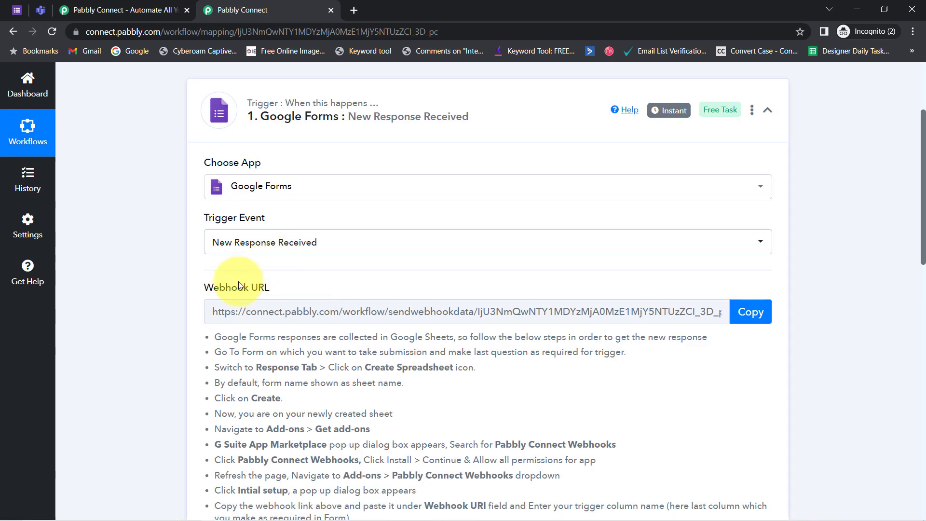
Step: Copy the webhook URL of the Google Forms trigger
mouse_move(204, 287)
drag(204, 288, 234, 293)
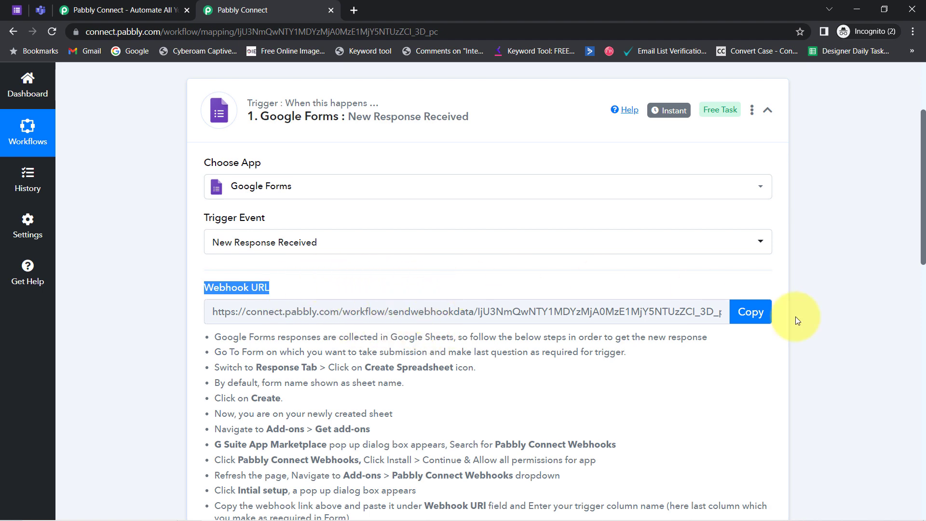
click(756, 323)
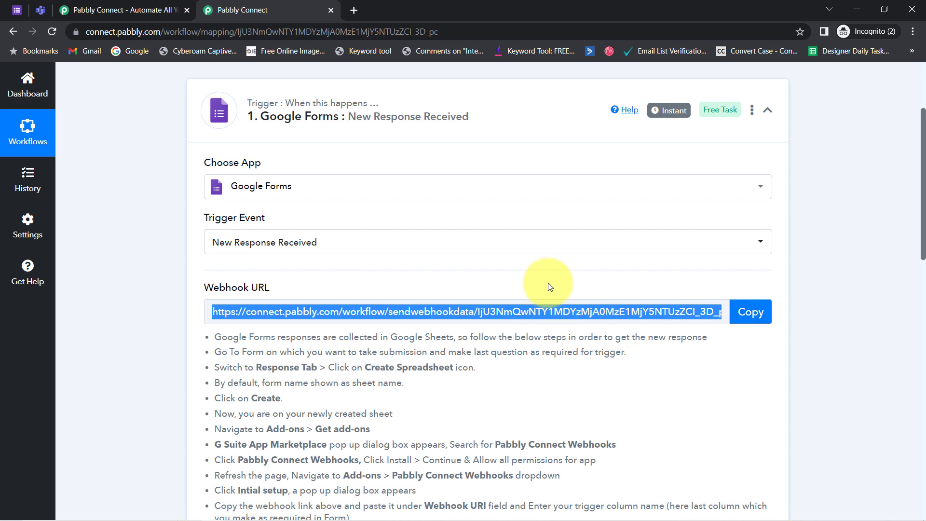
Step: Switch to the Clinic Appointment form in Google Forms and review its title and questions
click(9, 16)
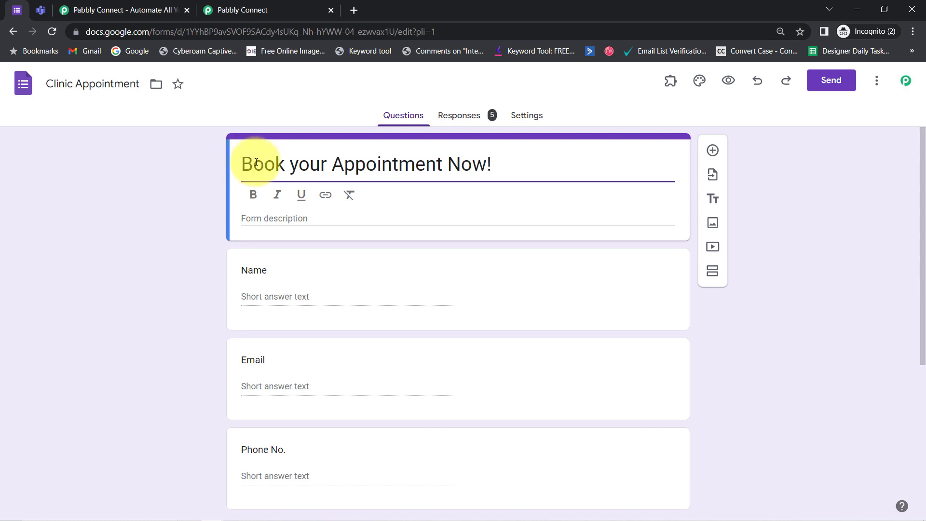
drag(256, 162, 503, 163)
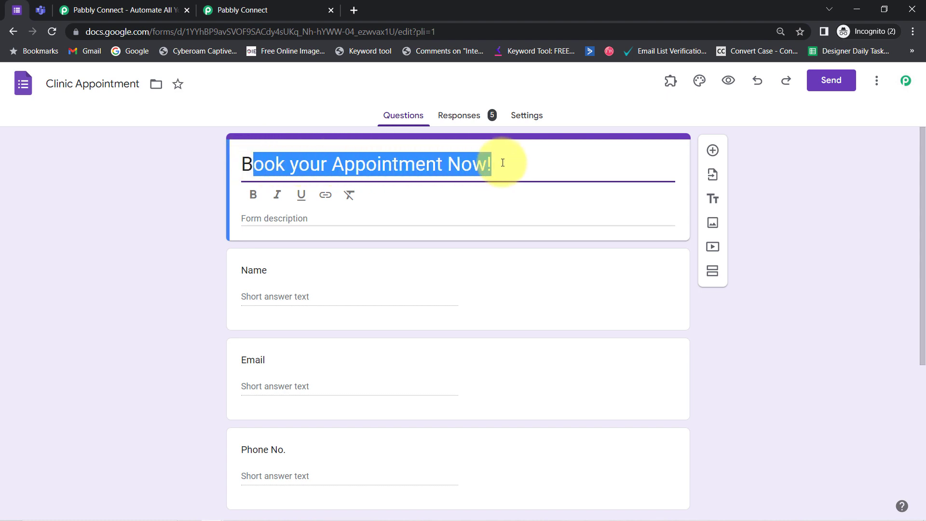
drag(924, 217, 919, 170)
click(255, 10)
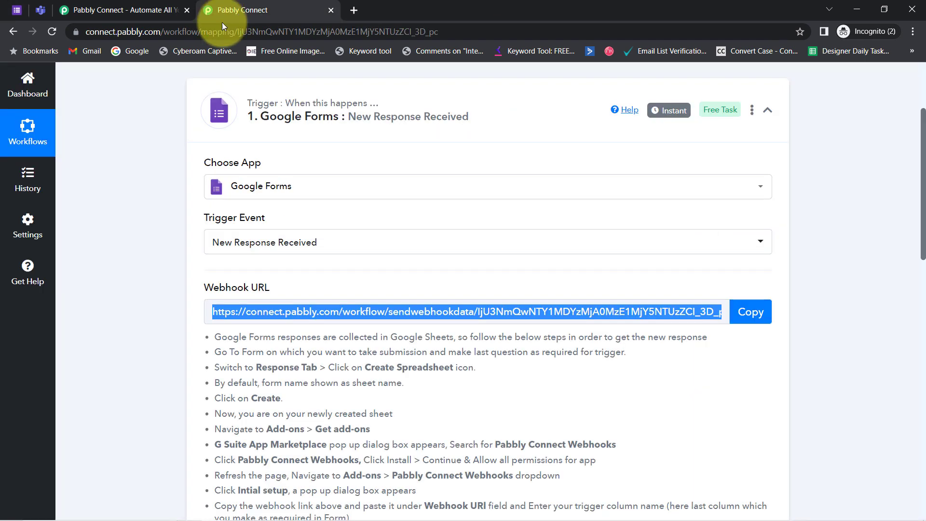
click(17, 9)
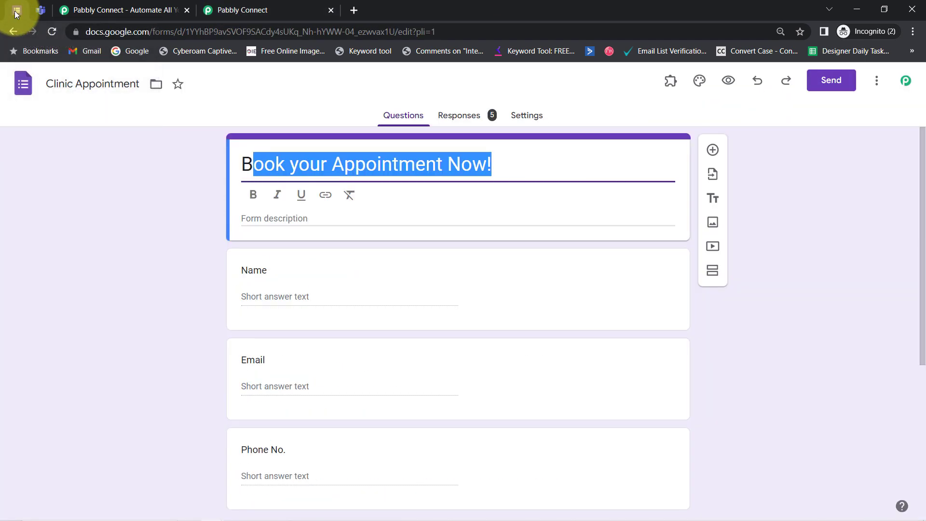
Step: Open the spreadsheet linked to the Clinic Appointment form's responses
click(463, 117)
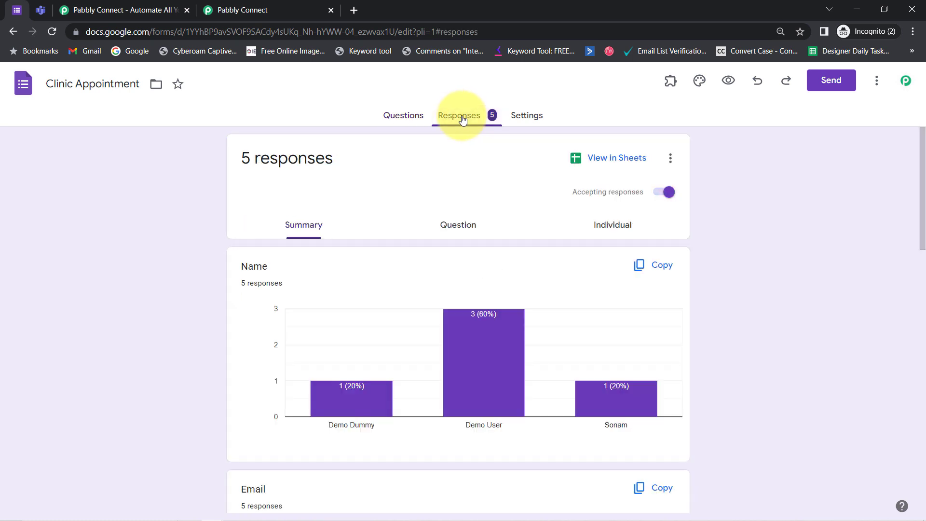
click(596, 163)
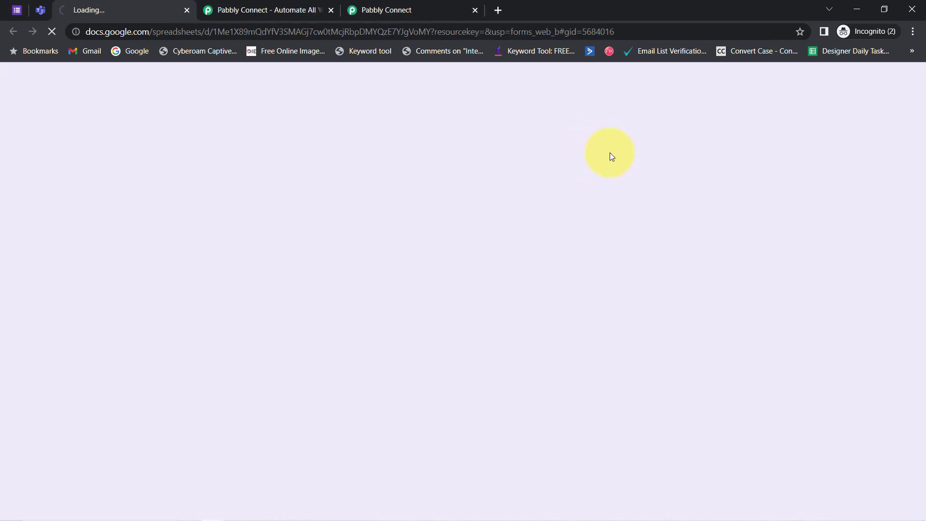
click(14, 7)
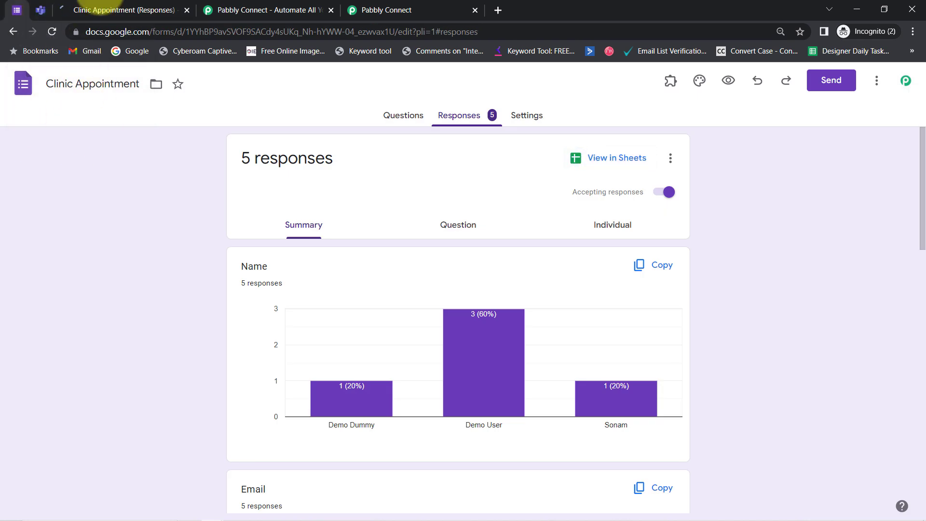
click(107, 10)
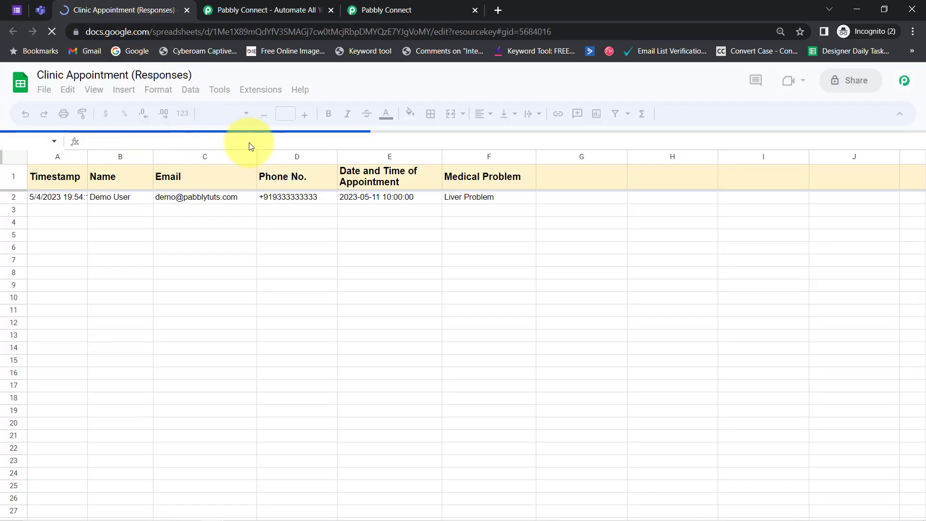
Step: Set both the browser zoom and the response sheet's zoom to 125%
click(914, 32)
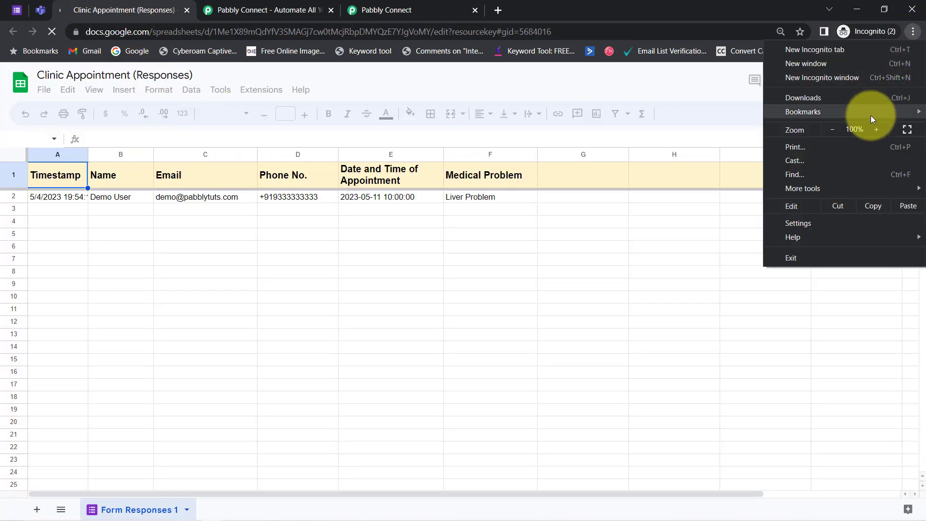
click(876, 129)
click(876, 128)
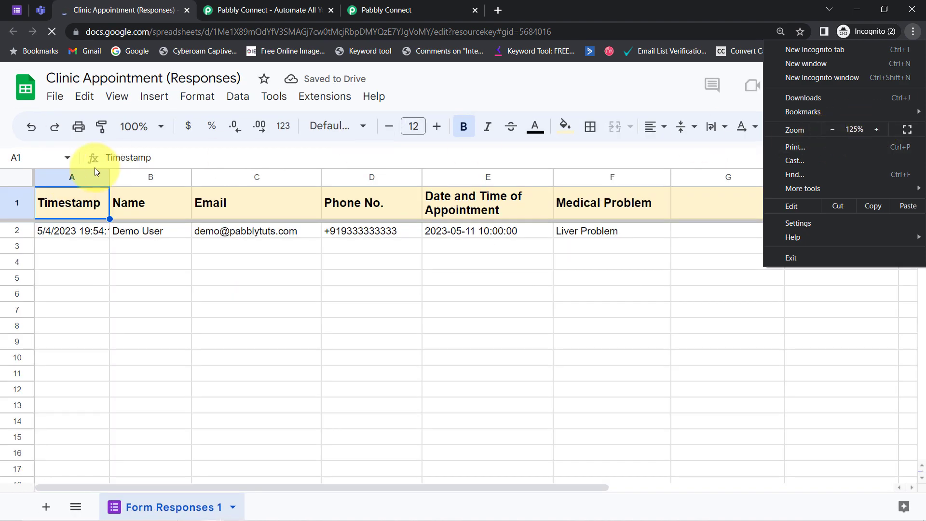
click(14, 177)
click(160, 126)
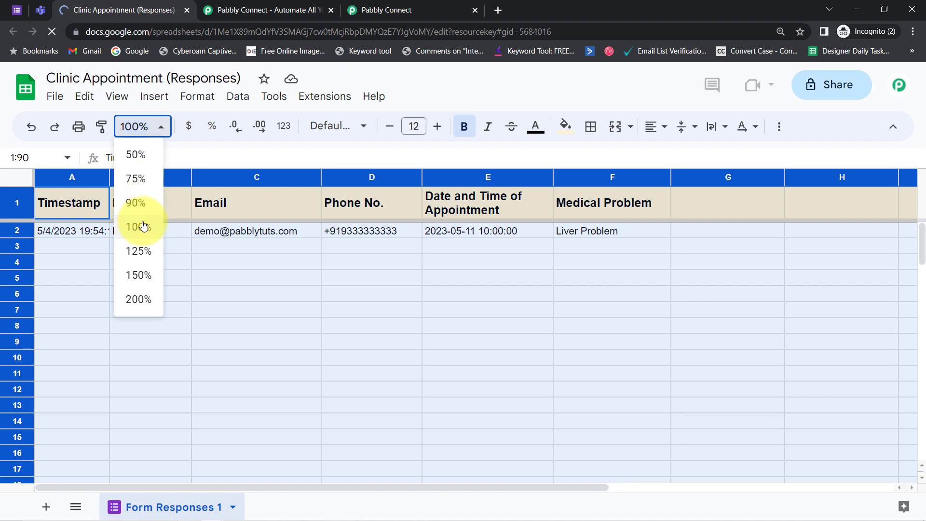
click(138, 251)
click(285, 334)
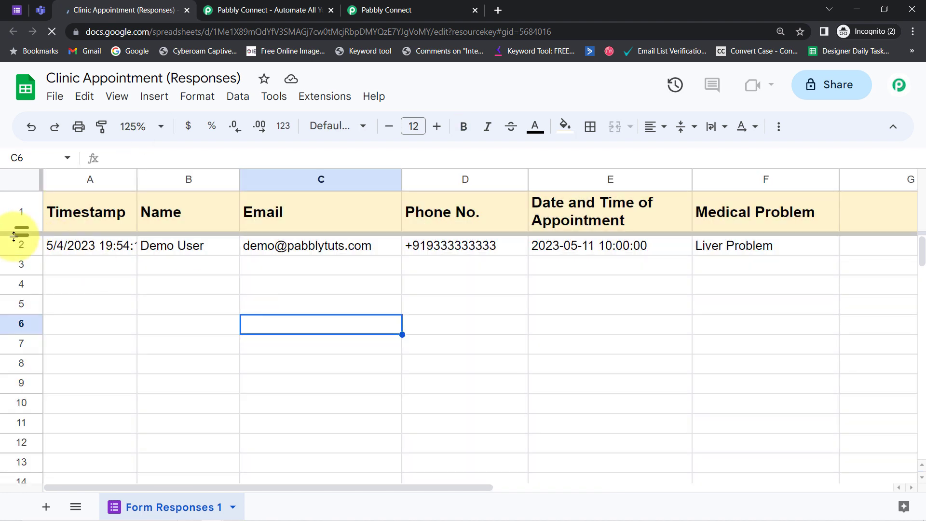
Step: Clear the old response data from rows 2 to 8 of the sheet, keeping the header row
click(14, 246)
key(Delete)
click(130, 325)
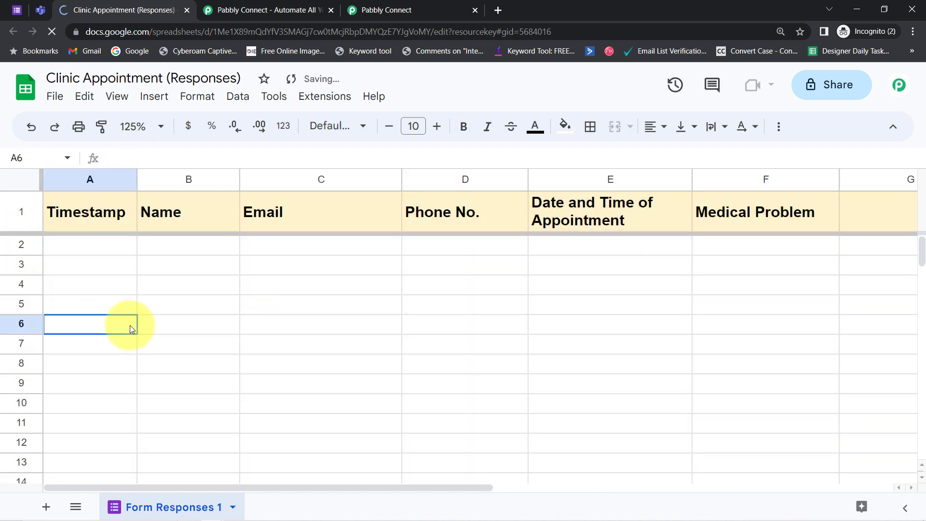
drag(23, 243, 27, 363)
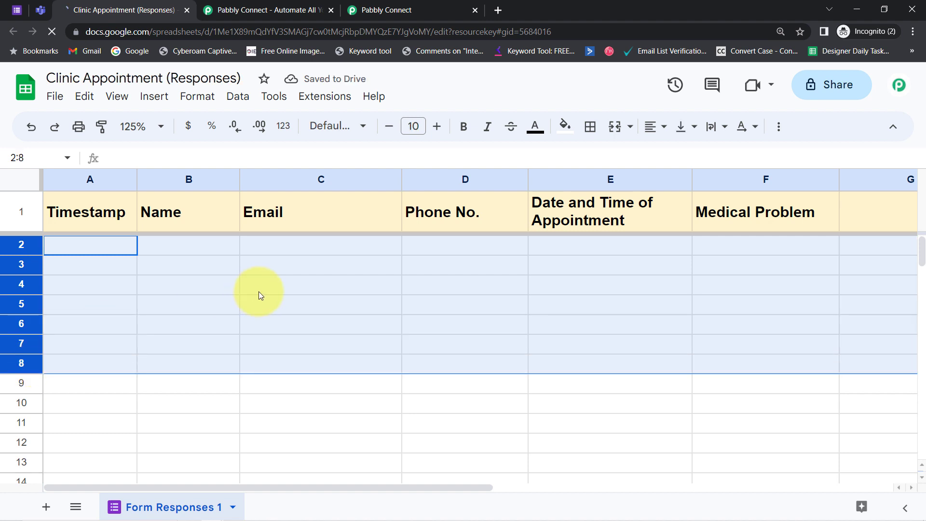
key(Delete)
click(317, 308)
Step: Search the Google Workspace Marketplace for the Pabbly Connect Webhooks add-on, check whether it is installed, and close the marketplace
click(330, 102)
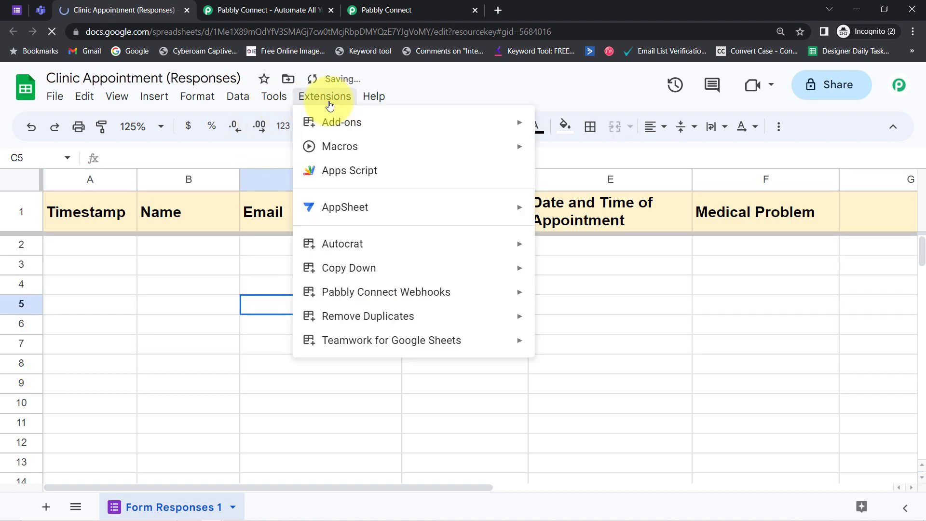
mouse_move(350, 126)
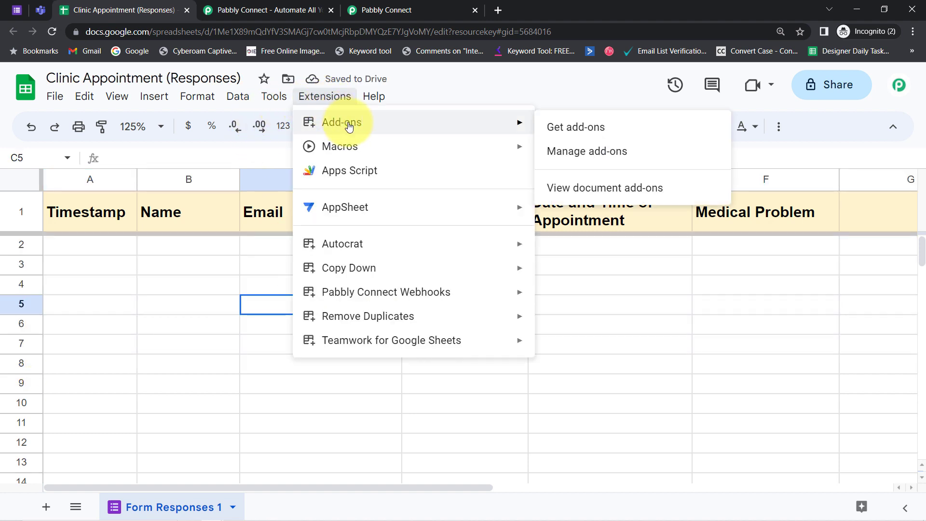
click(569, 128)
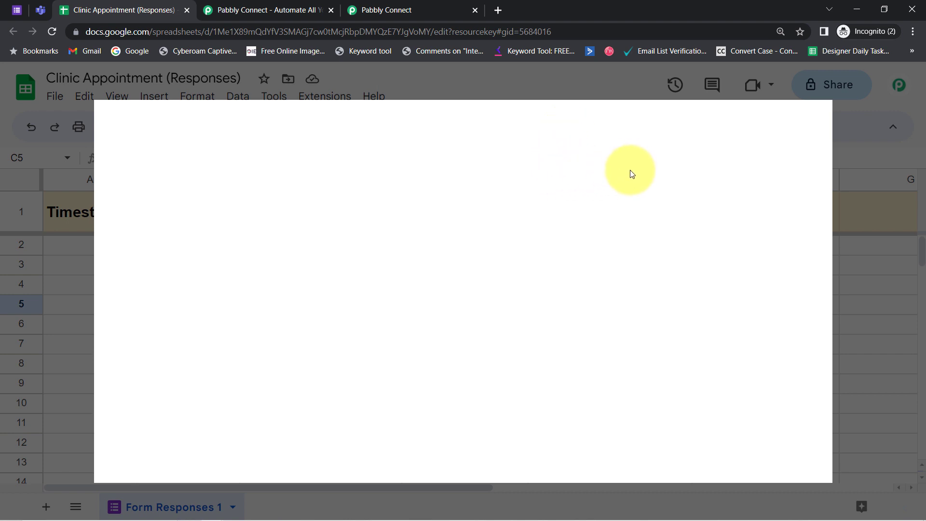
text(pabbl)
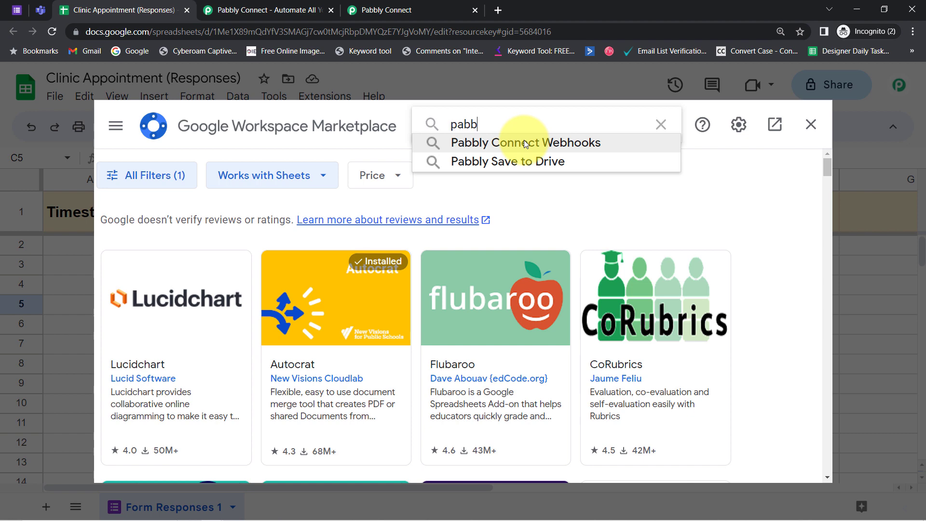
click(524, 140)
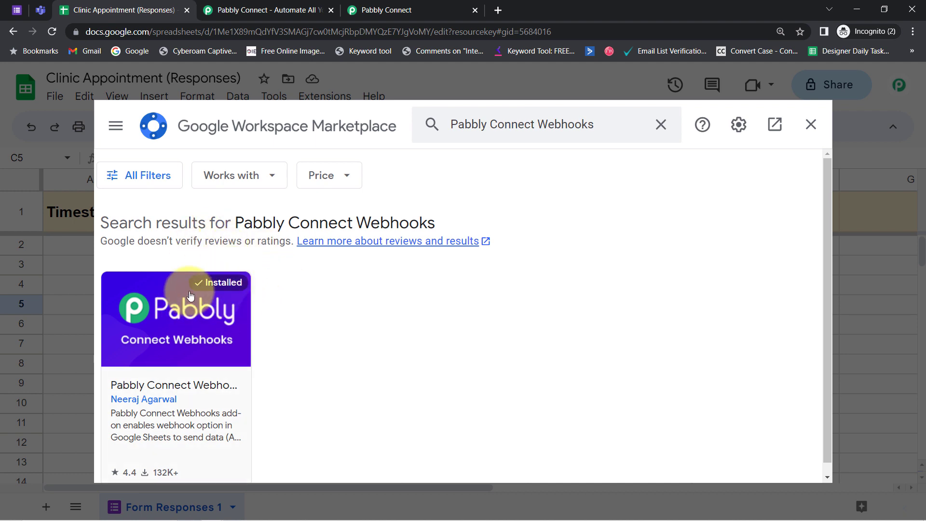
click(812, 125)
key(Left)
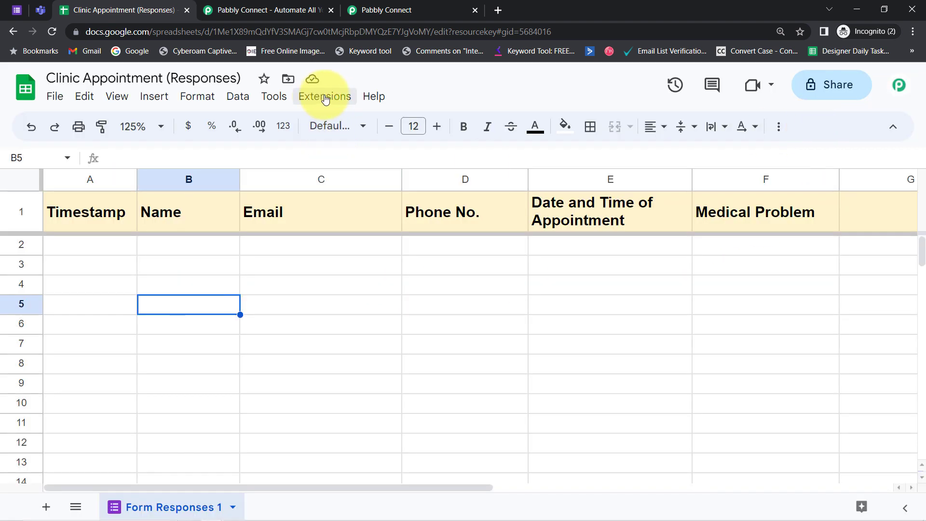
click(324, 97)
mouse_move(440, 291)
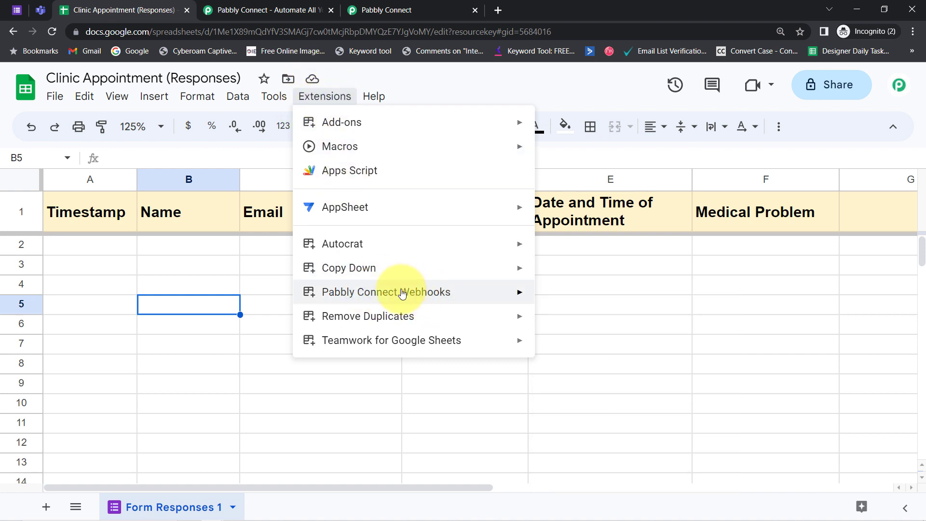
mouse_move(381, 298)
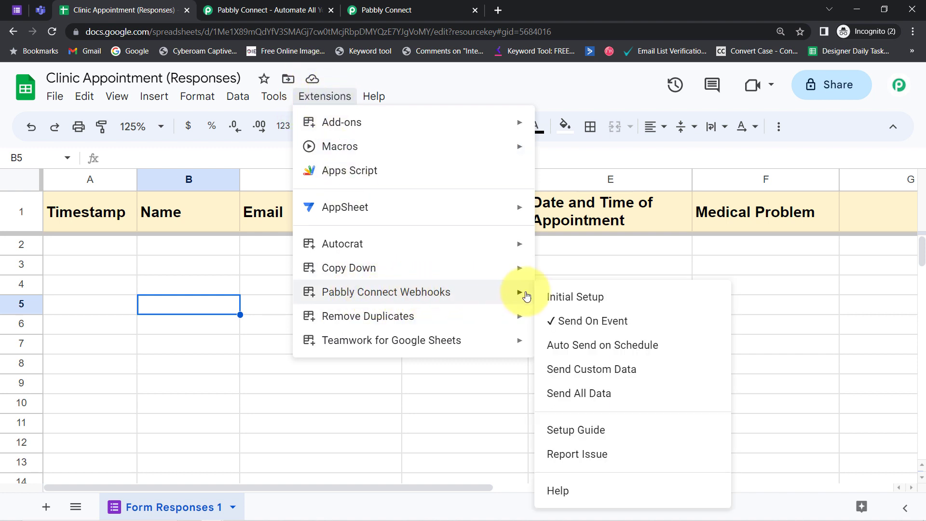
click(587, 296)
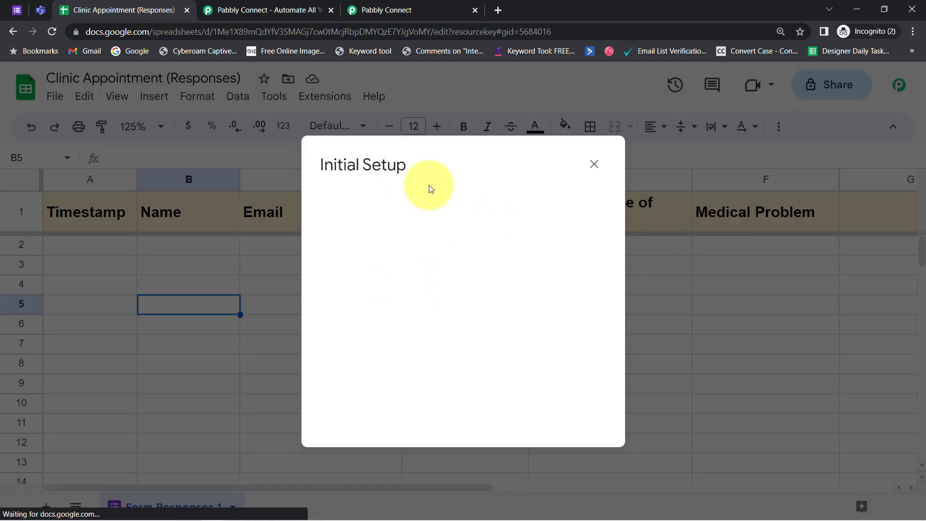
click(386, 9)
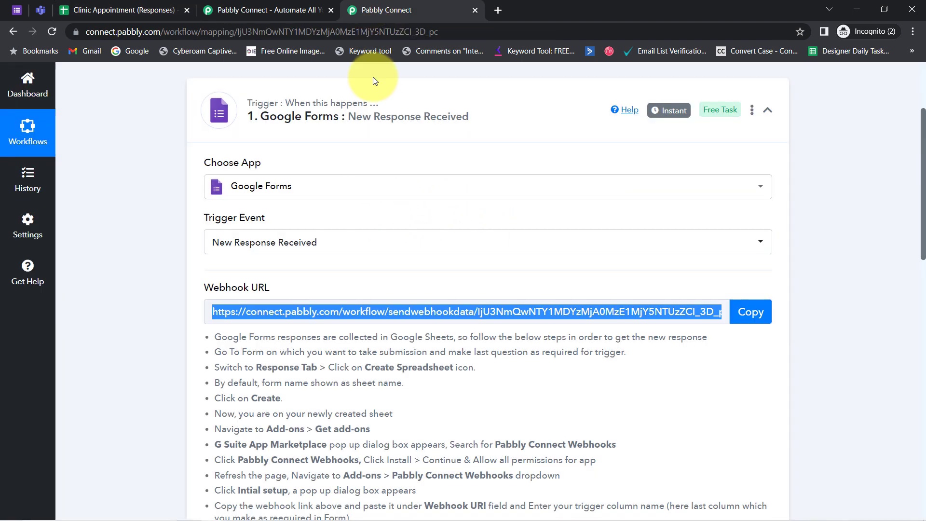
click(755, 318)
click(120, 10)
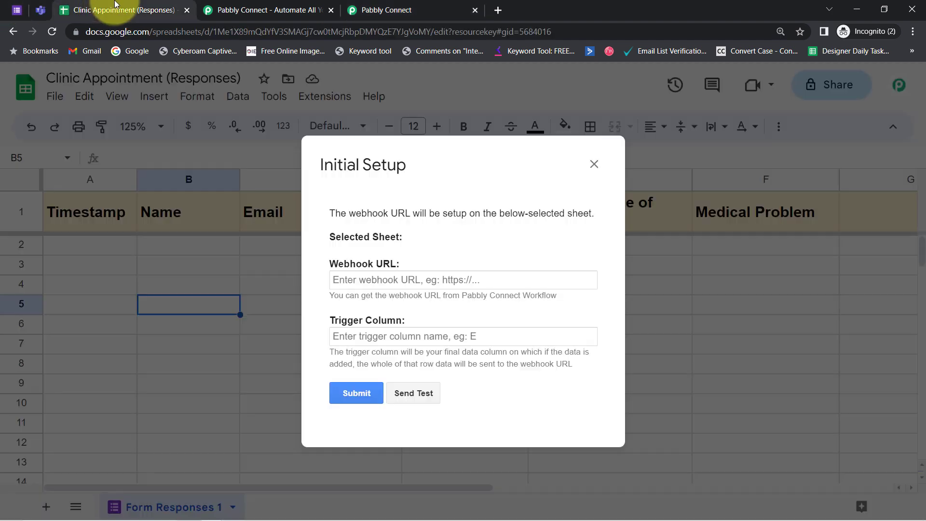
click(411, 279)
key(ctrl+v)
key(Tab)
text(F)
click(594, 164)
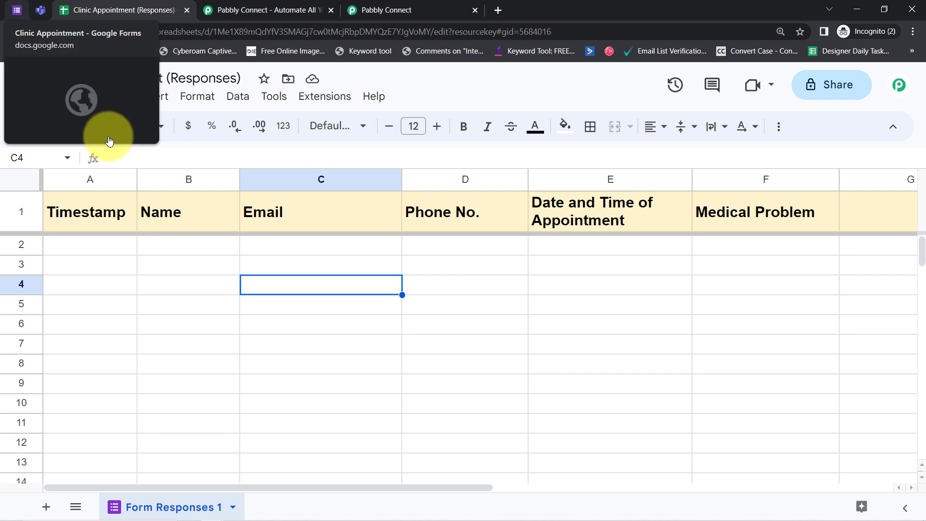
drag(20, 244, 97, 283)
click(189, 324)
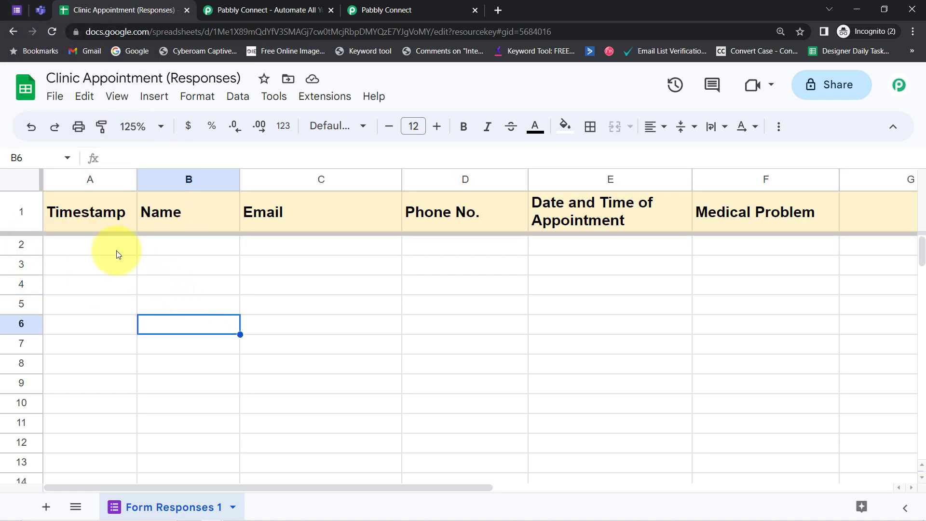
drag(118, 251, 697, 358)
click(595, 401)
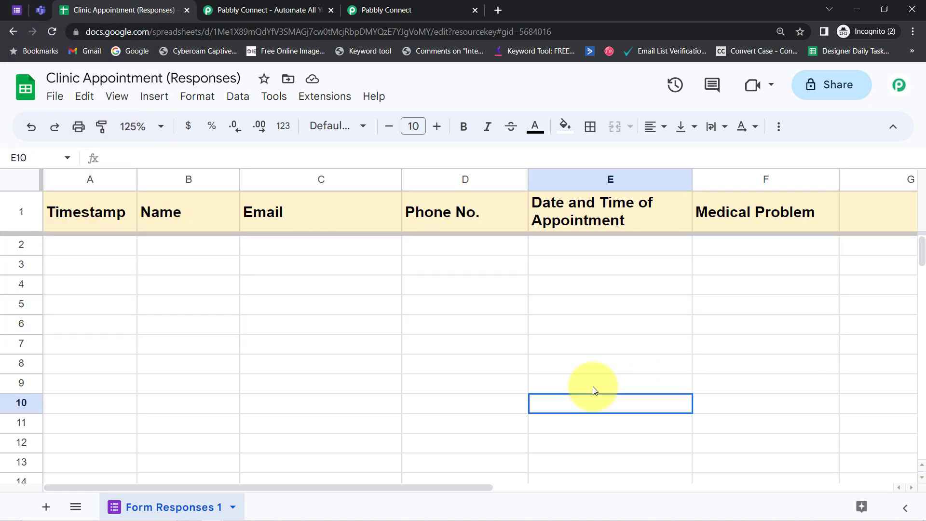
Step: Preview the Clinic Appointment form and submit a test response for 05/15/2023 at 10:00 AM with Liver Problem as the medical problem
click(16, 10)
click(678, 84)
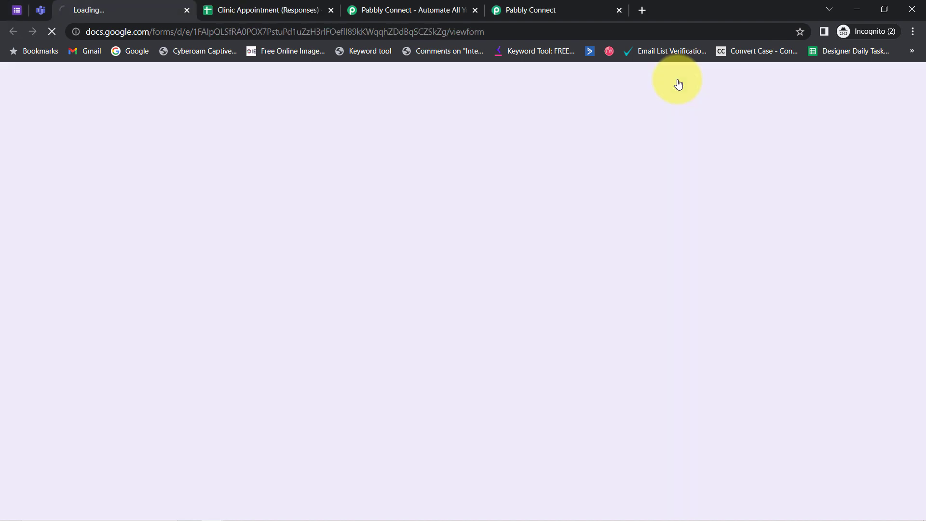
scroll(923, 120, down, 2)
scroll(924, 135, down, 2)
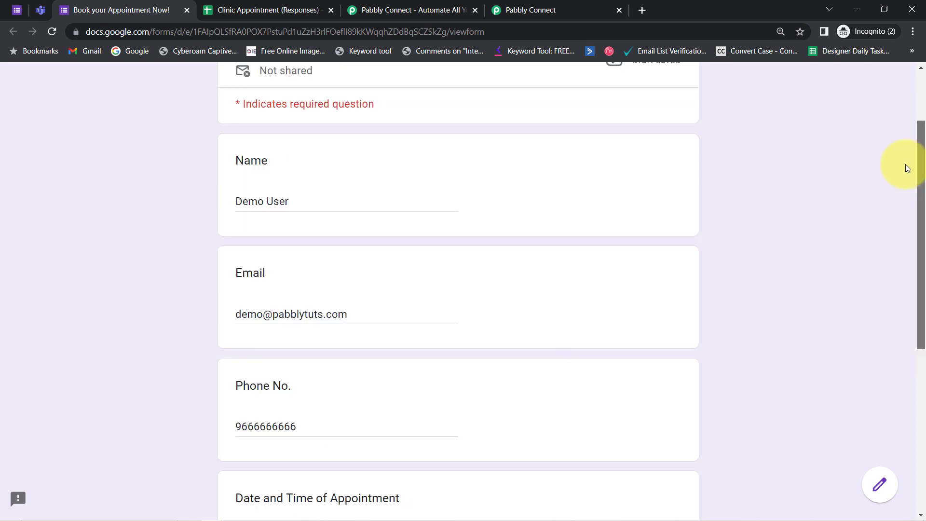
scroll(908, 168, down, 1)
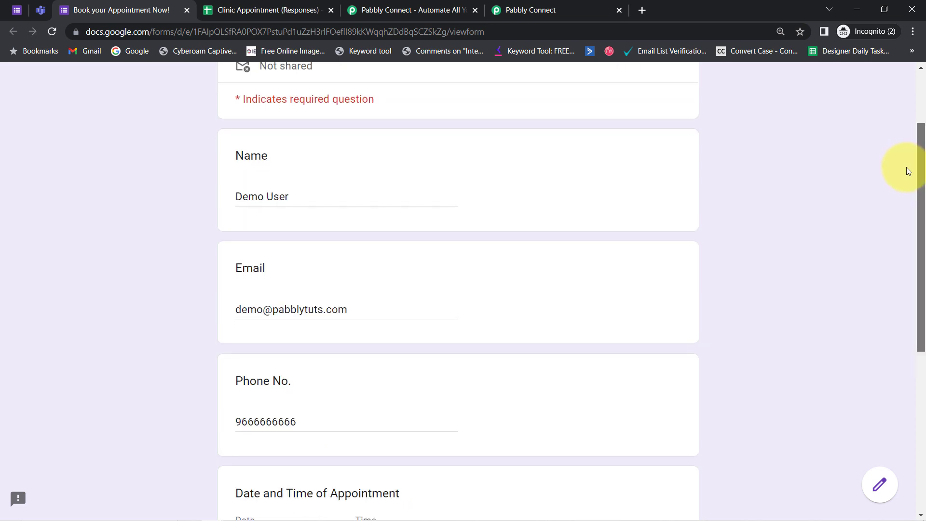
scroll(909, 176, down, 2)
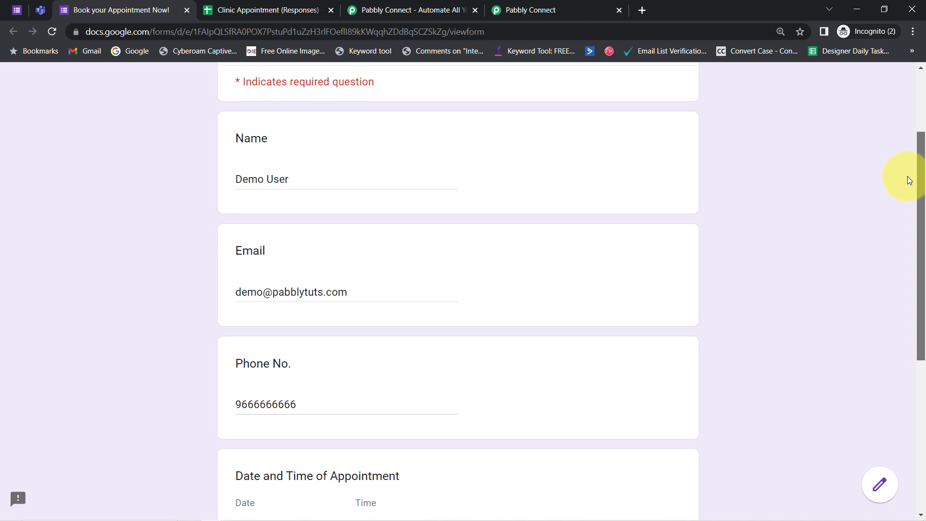
scroll(913, 221, down, 2)
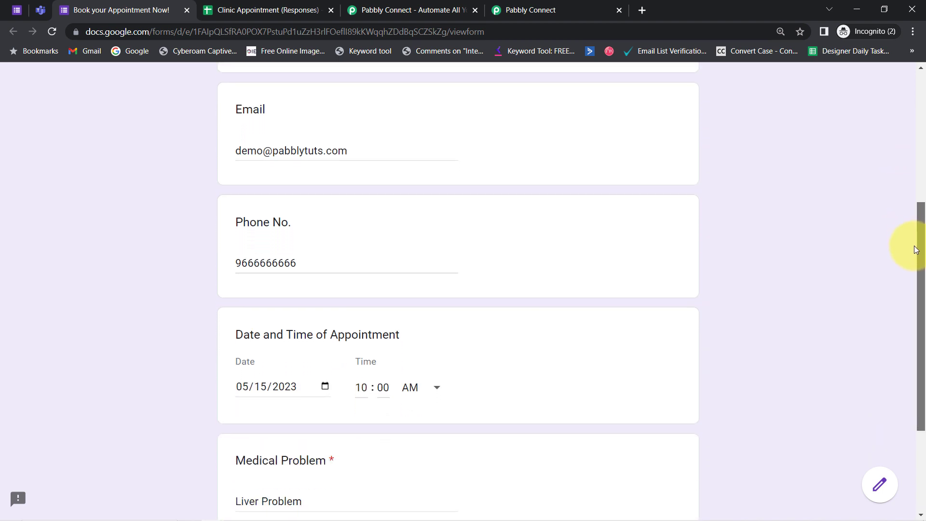
drag(916, 250, 917, 284)
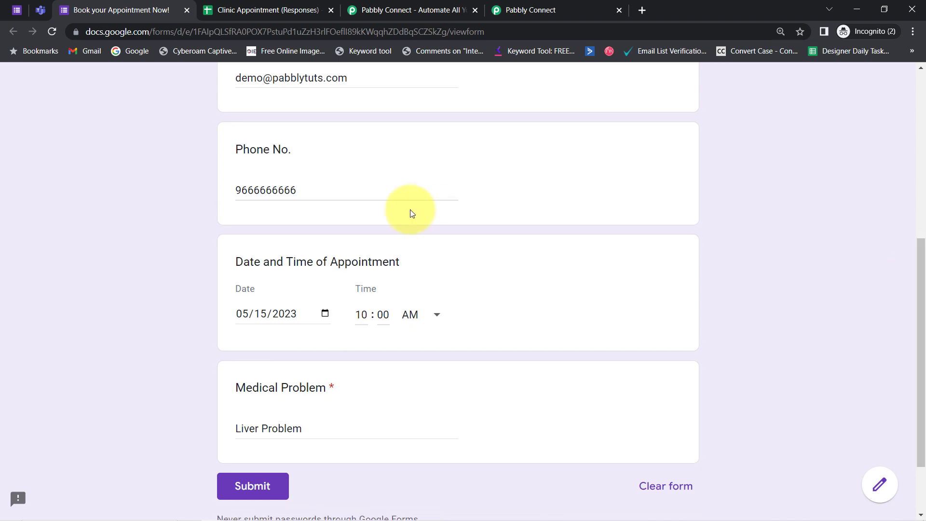
drag(243, 260, 372, 267)
click(250, 336)
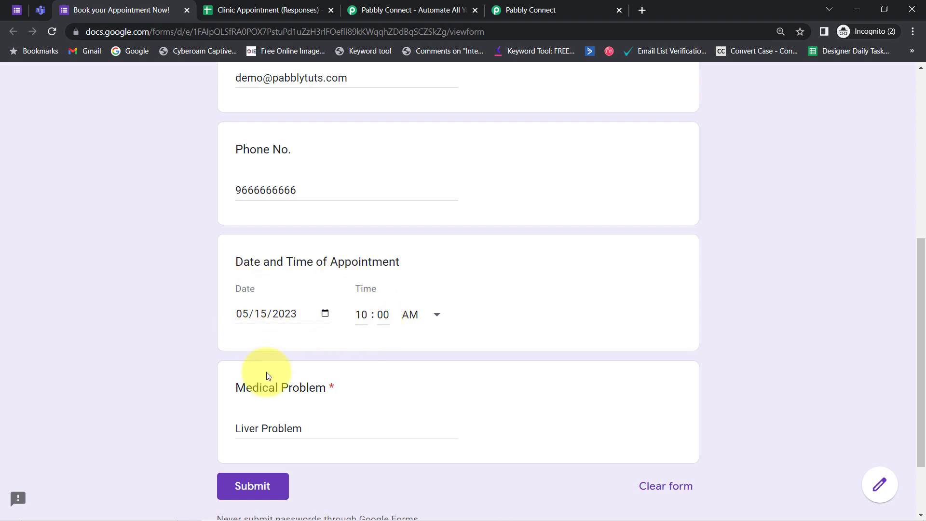
drag(245, 387, 326, 389)
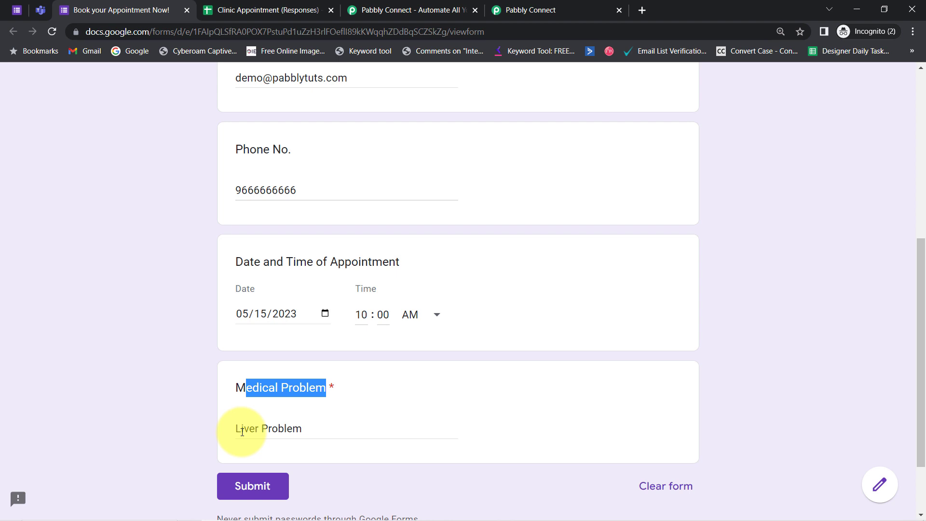
click(253, 487)
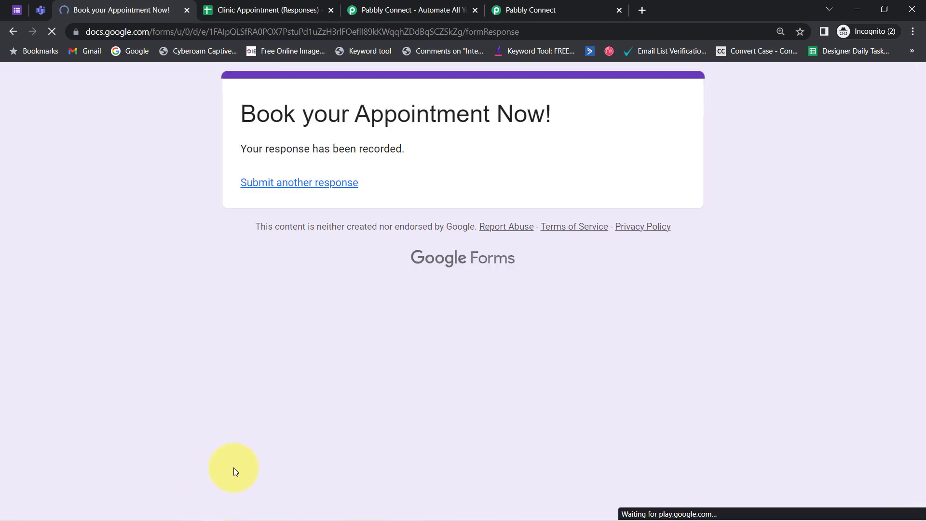
Step: Delete the empty row 2 from the Clinic Appointment (Responses) sheet so the test response directly follows the header row
click(232, 9)
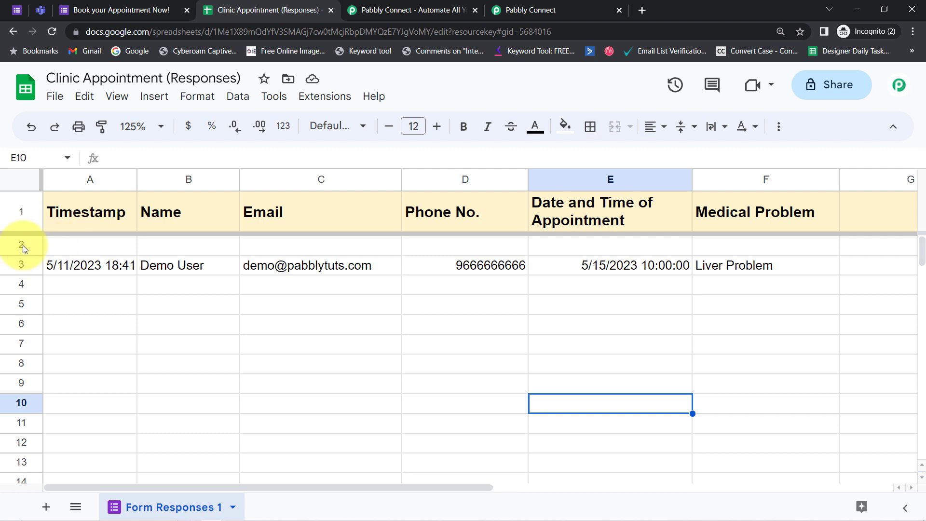
click(21, 245)
click(84, 96)
mouse_move(217, 318)
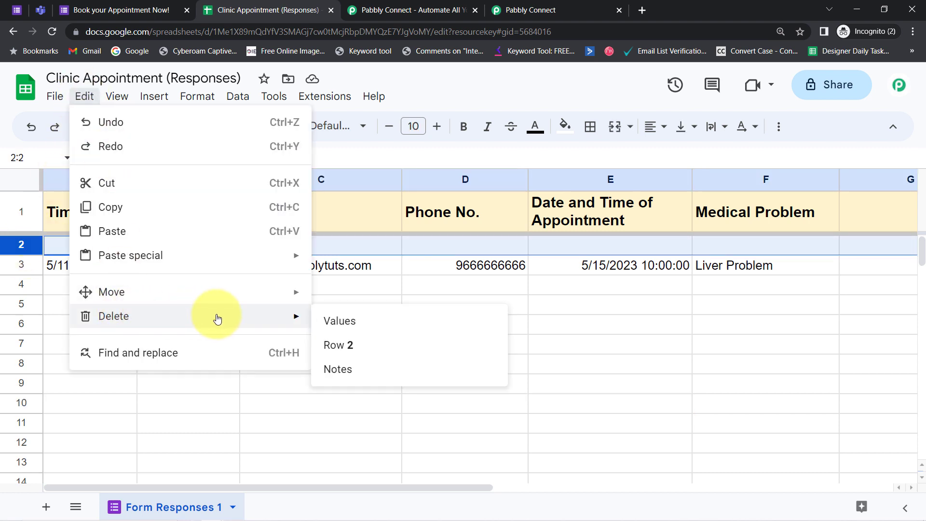
click(338, 345)
click(393, 346)
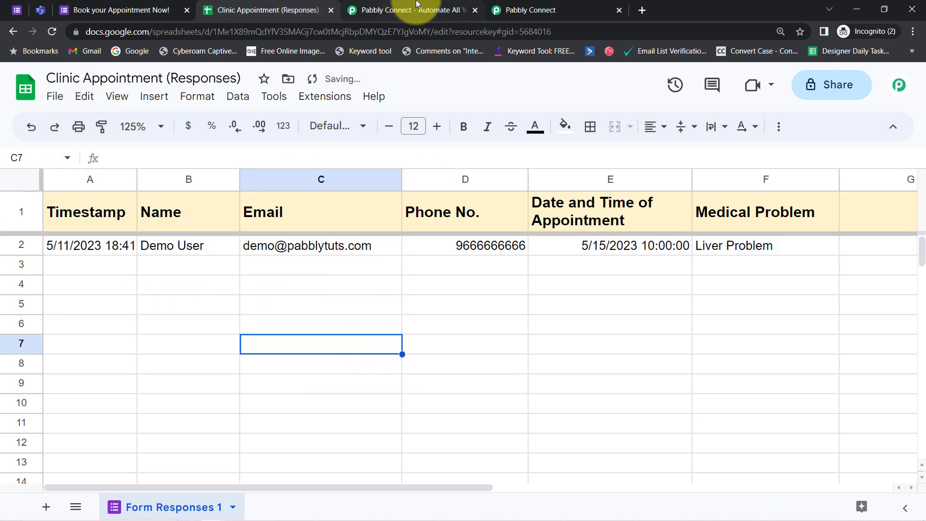
Step: Close the Pabbly Connect landing page and copy the webhook URL from the workflow's Google Forms trigger
click(433, 5)
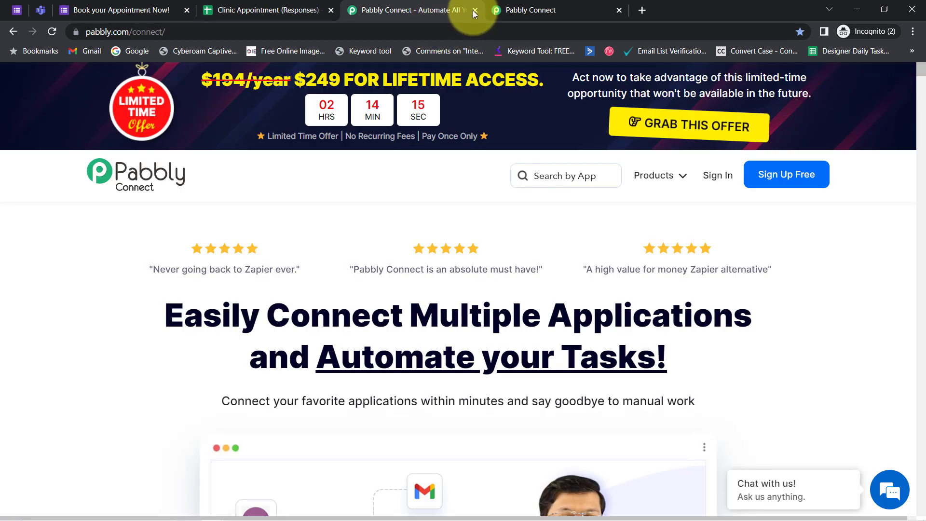
click(473, 10)
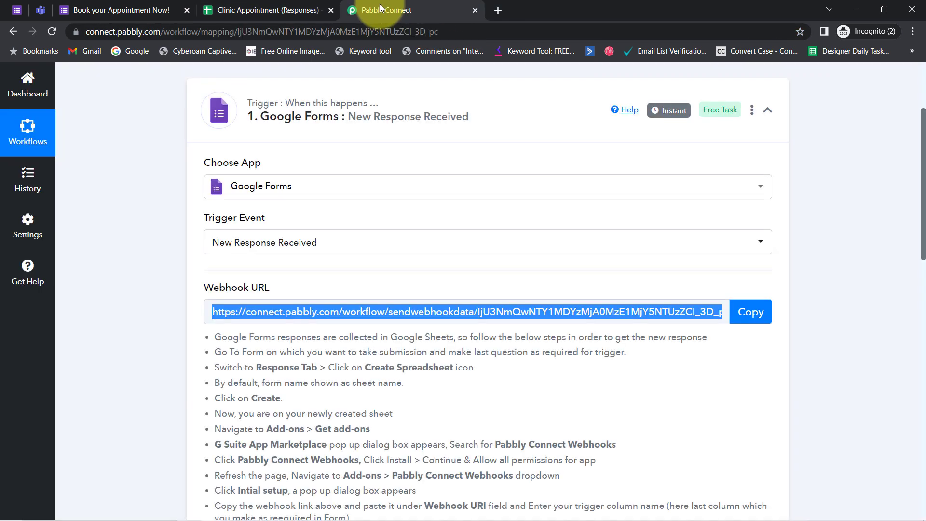
click(766, 307)
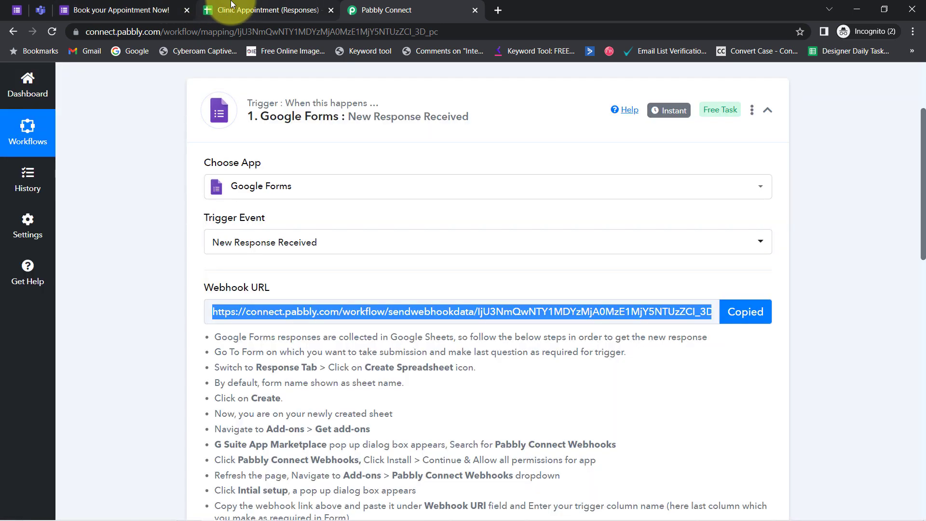
Step: Open the Pabbly Connect Webhooks initial setup in the response sheet and enter the copied webhook URL
click(269, 7)
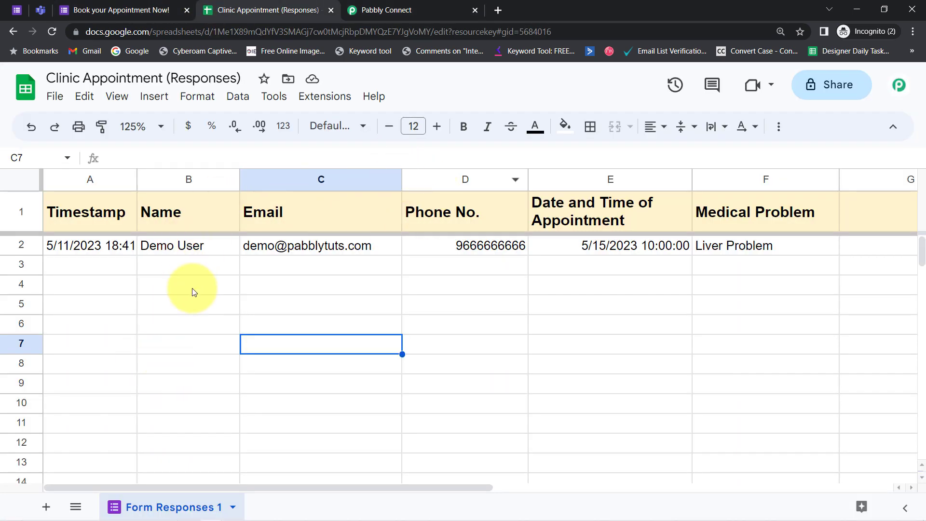
click(309, 99)
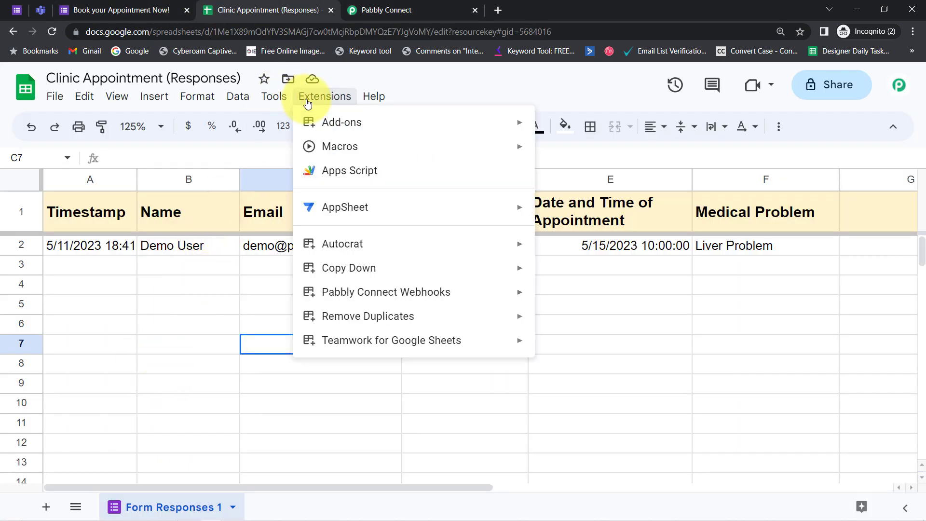
mouse_move(405, 302)
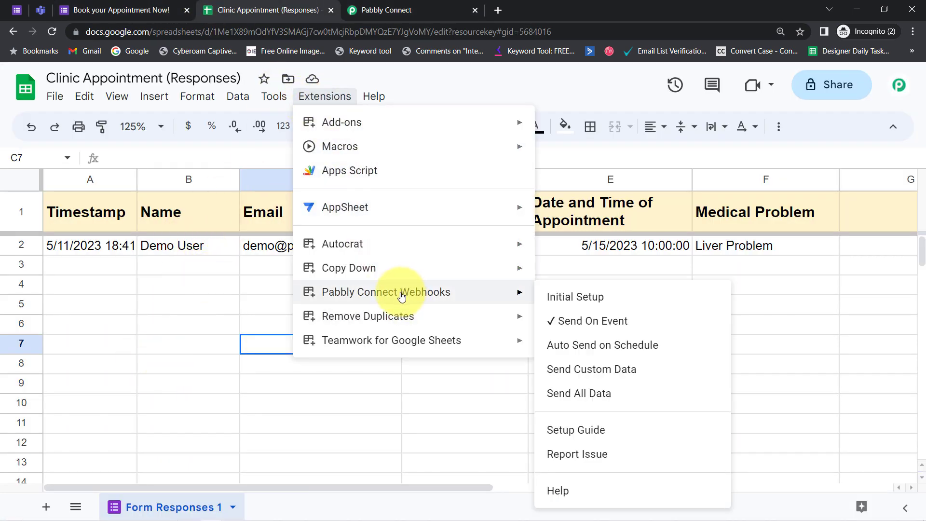
click(564, 301)
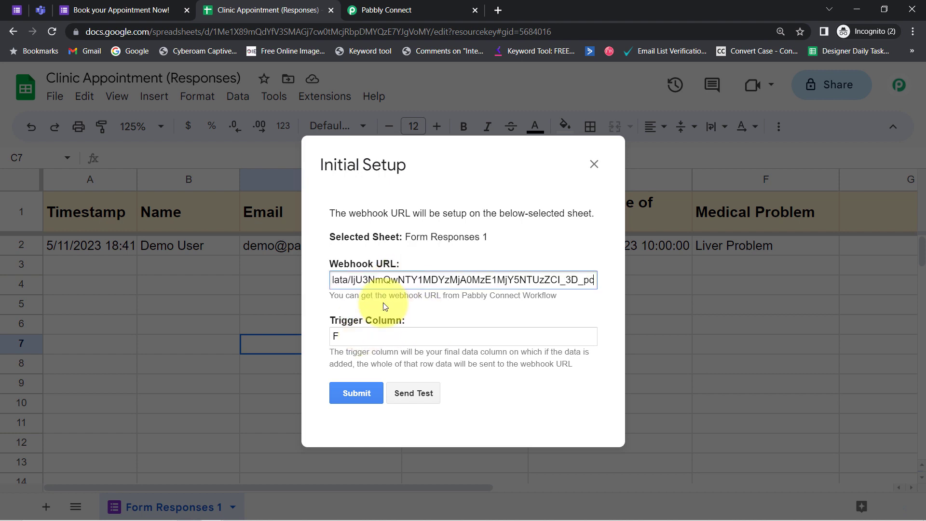
Step: Set the trigger column to F in the initial setup and send the test data to the webhook
click(340, 334)
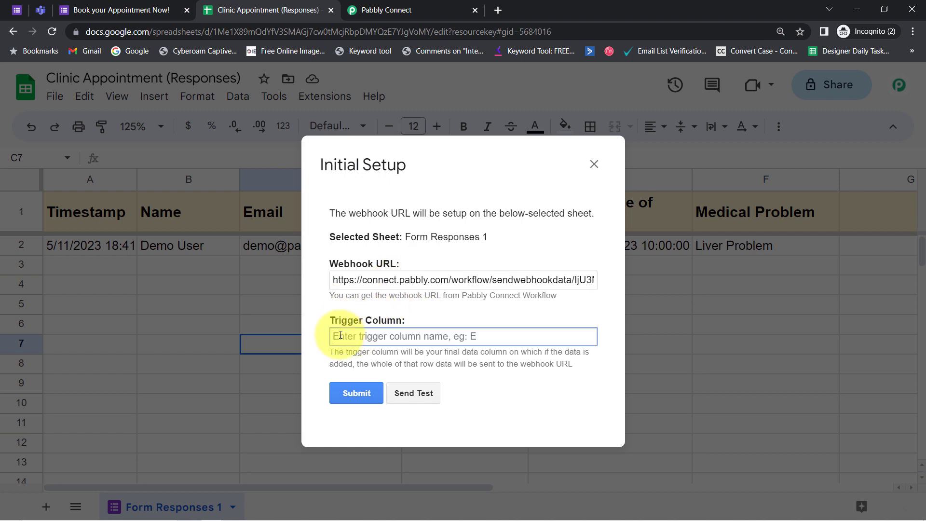
drag(376, 352, 549, 363)
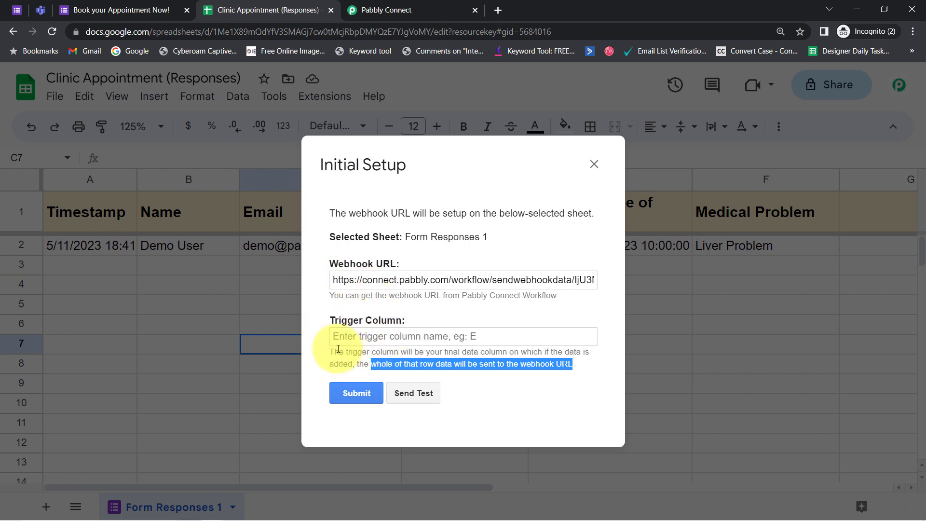
click(381, 5)
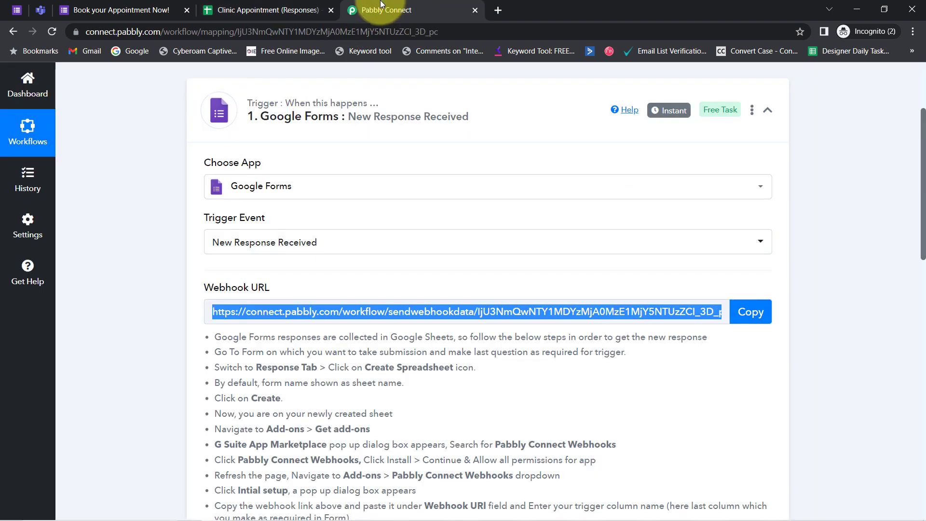
click(268, 10)
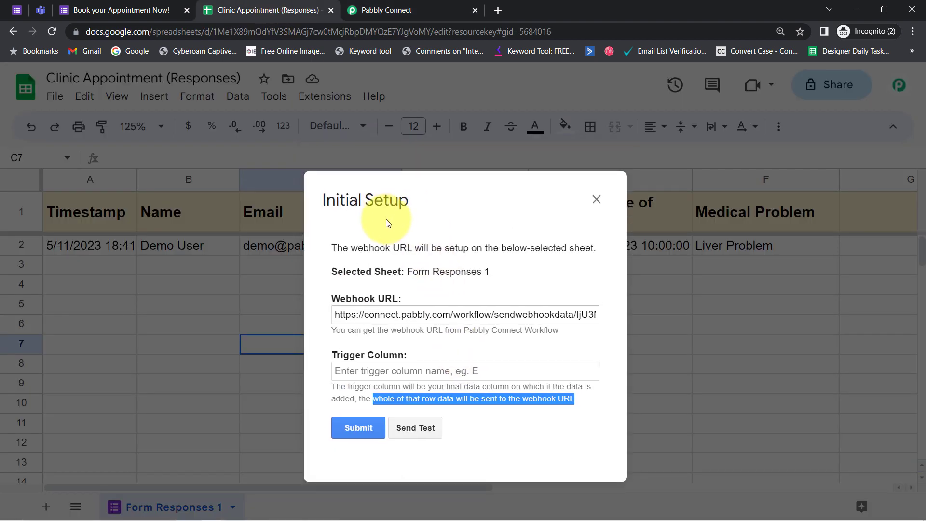
drag(369, 245, 204, 130)
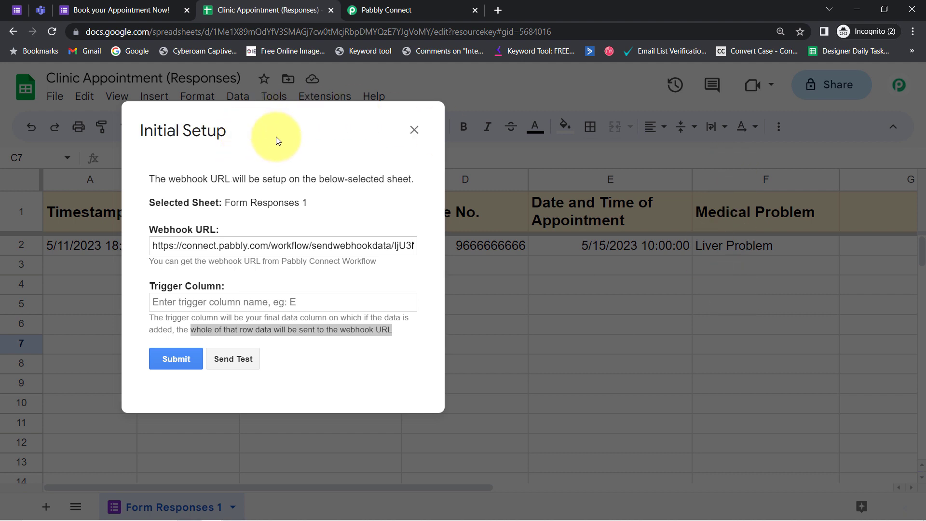
click(367, 276)
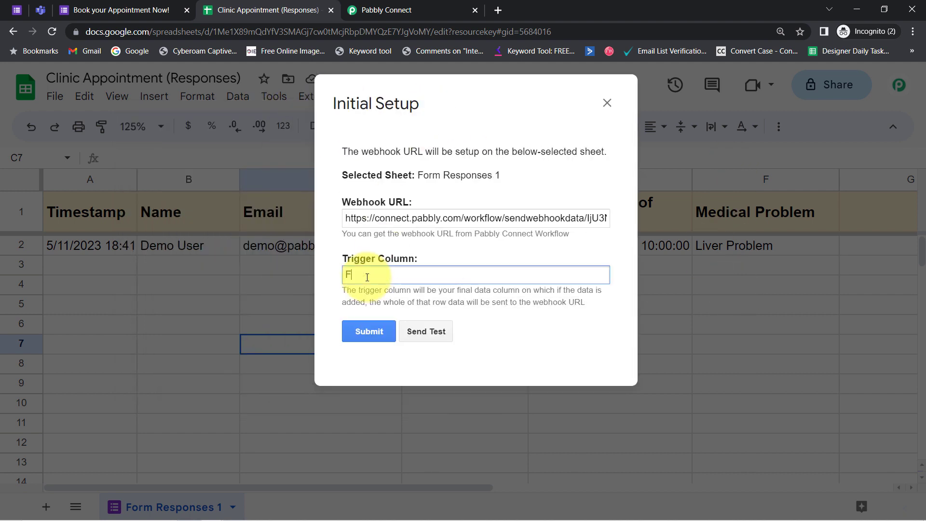
click(420, 333)
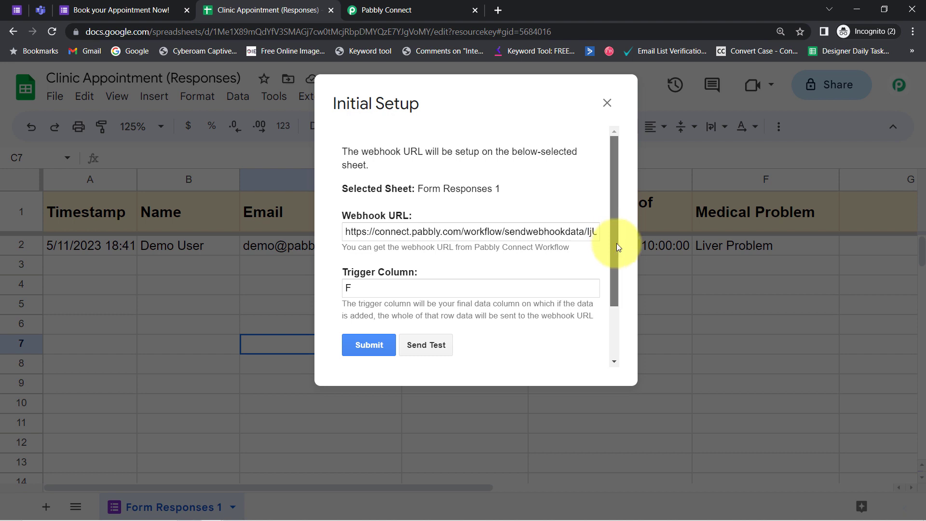
drag(616, 246, 617, 296)
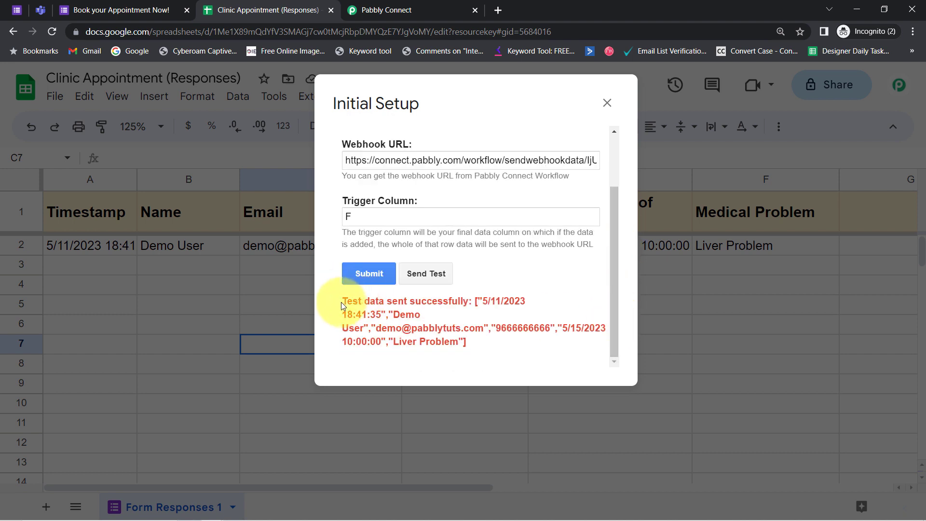
drag(341, 302, 433, 348)
click(400, 316)
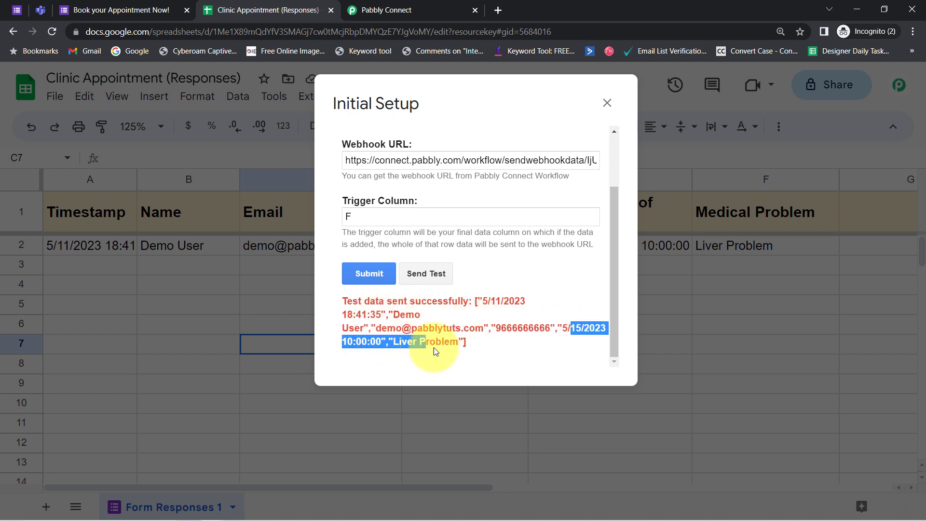
Step: Check the trigger column and spreadsheet name in the response received by the Pabbly Connect trigger against the sheet
click(386, 9)
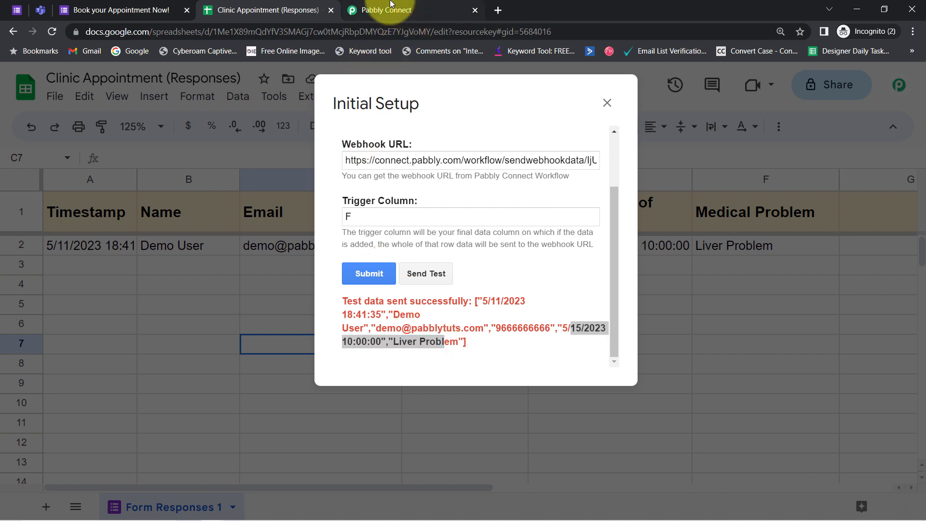
drag(922, 183, 923, 306)
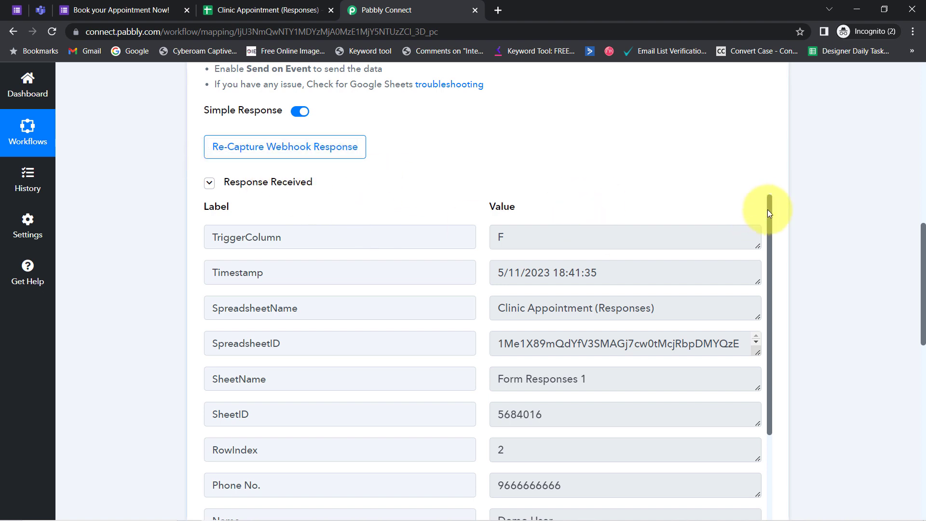
drag(528, 239, 437, 242)
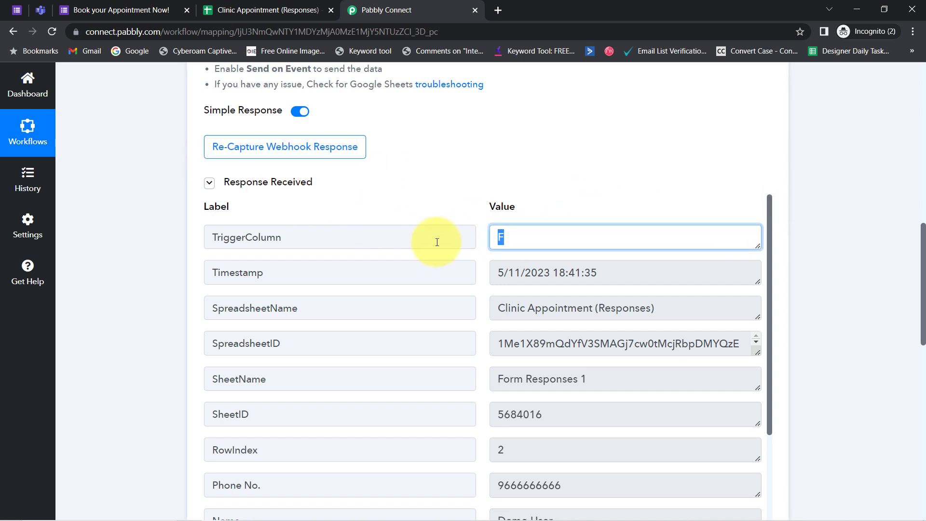
drag(522, 306, 646, 308)
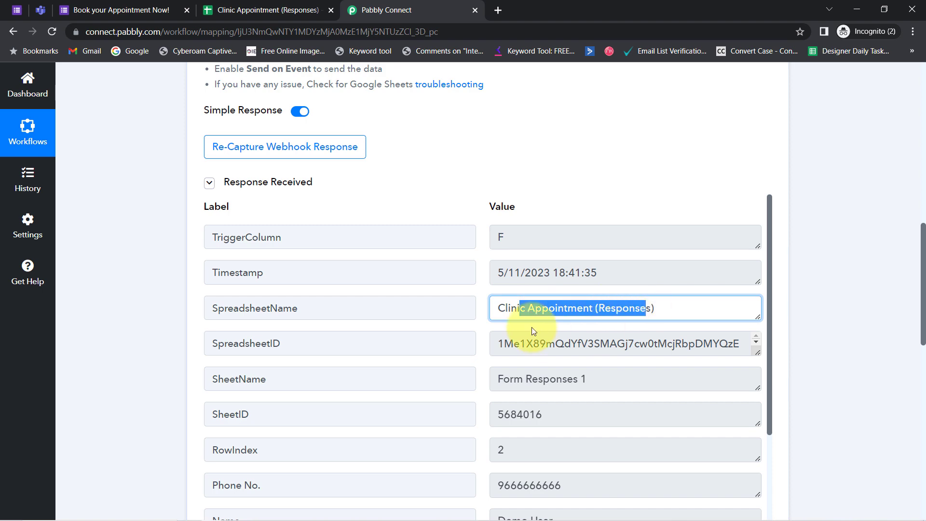
click(215, 10)
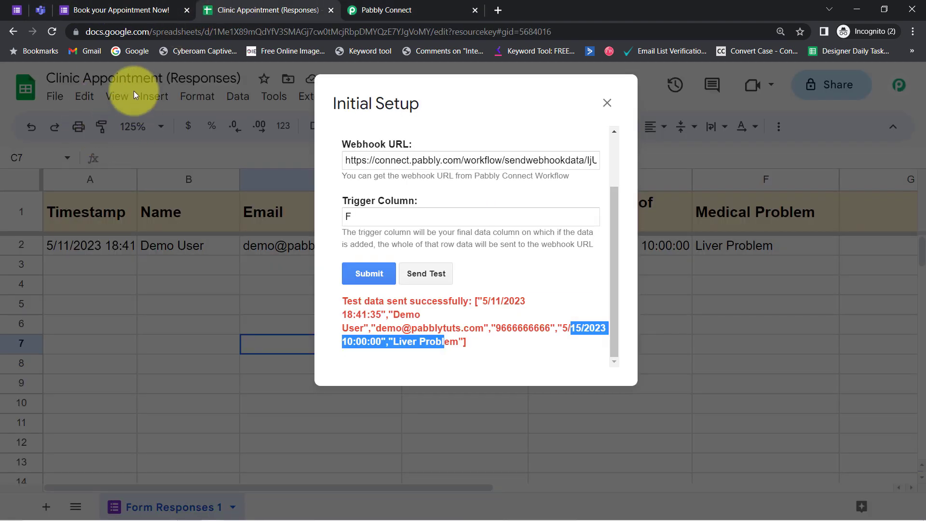
click(439, 9)
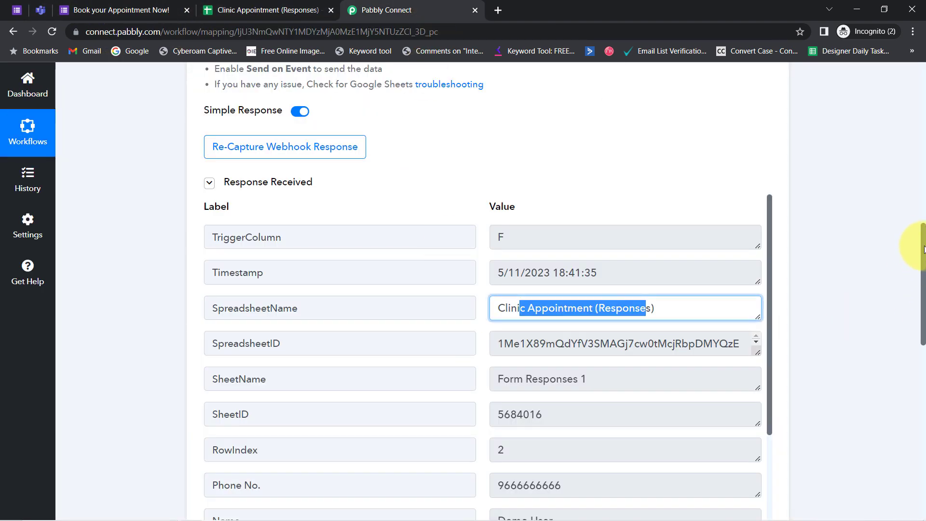
Step: Review the received phone number, name, medical problem, email, and date and time of appointment in the trigger response
scroll(917, 256, down, 3)
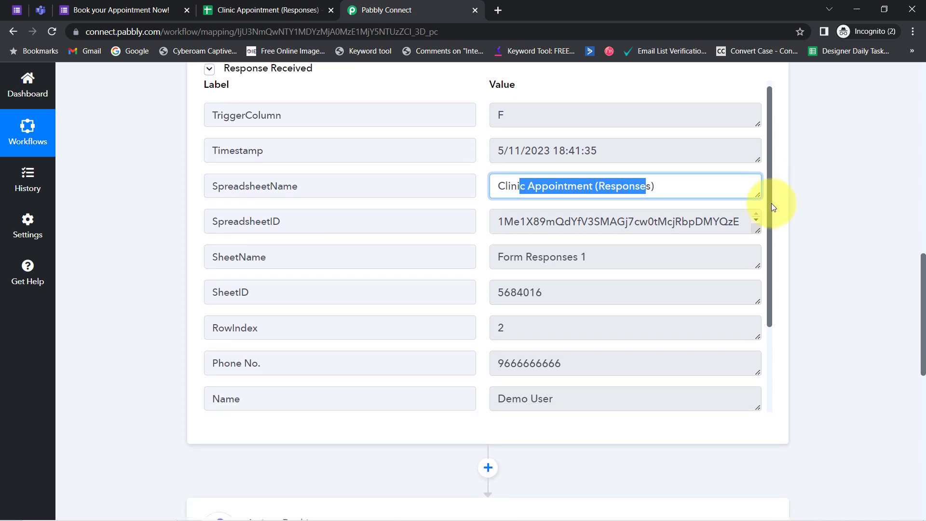
scroll(772, 213, down, 3)
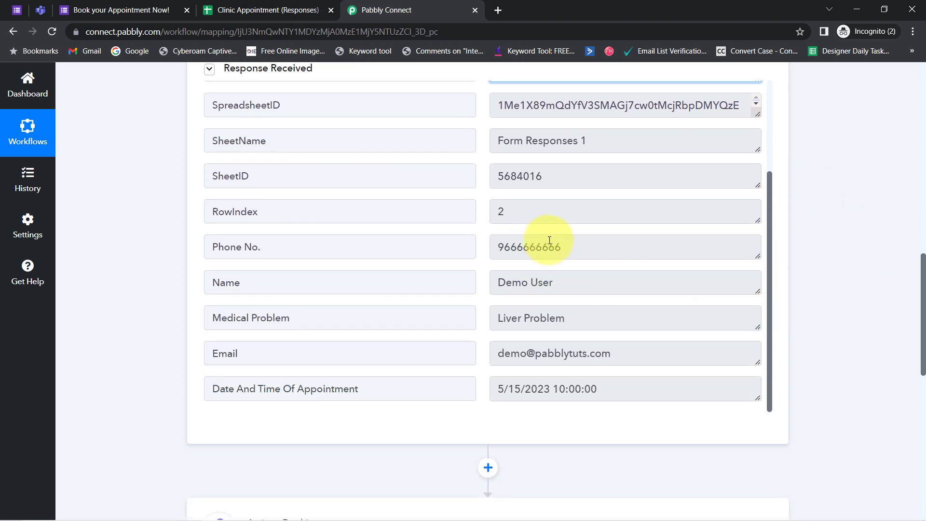
drag(550, 240, 487, 263)
double_click(491, 284)
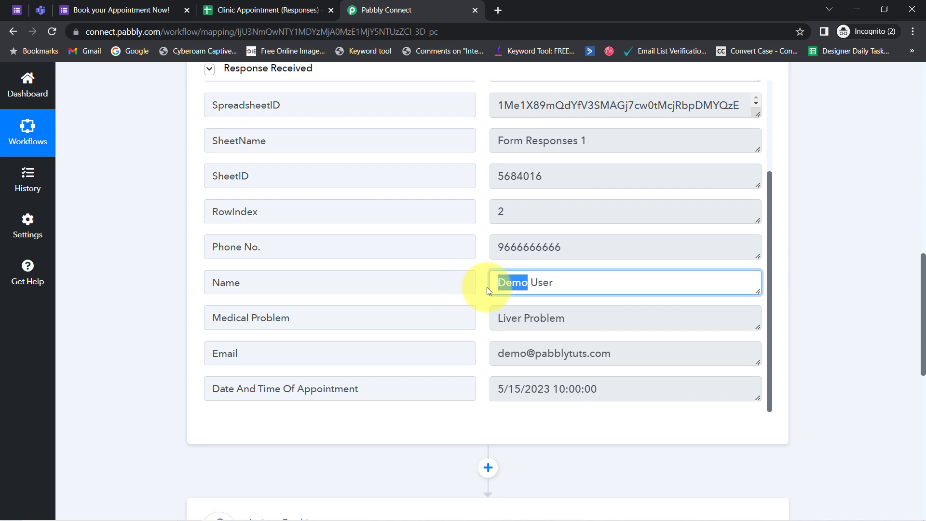
drag(498, 318, 562, 319)
drag(579, 354, 512, 358)
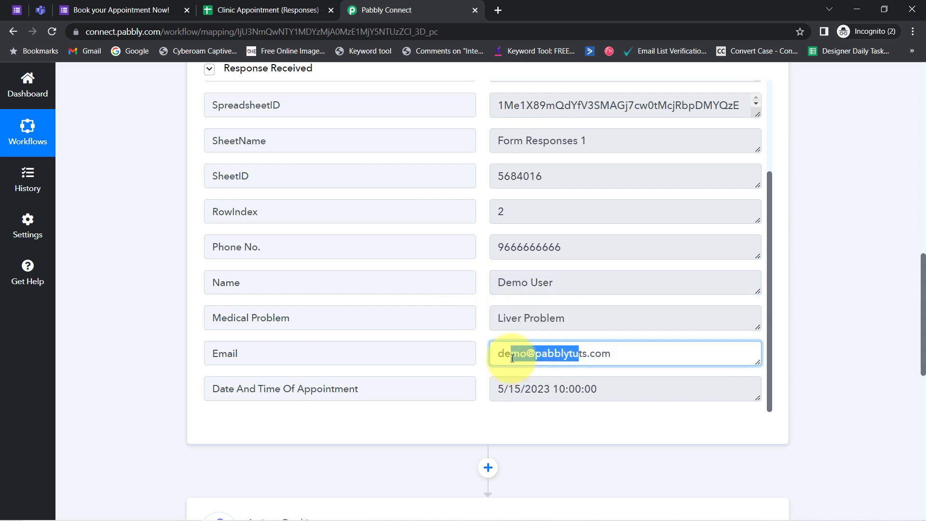
drag(565, 389, 490, 387)
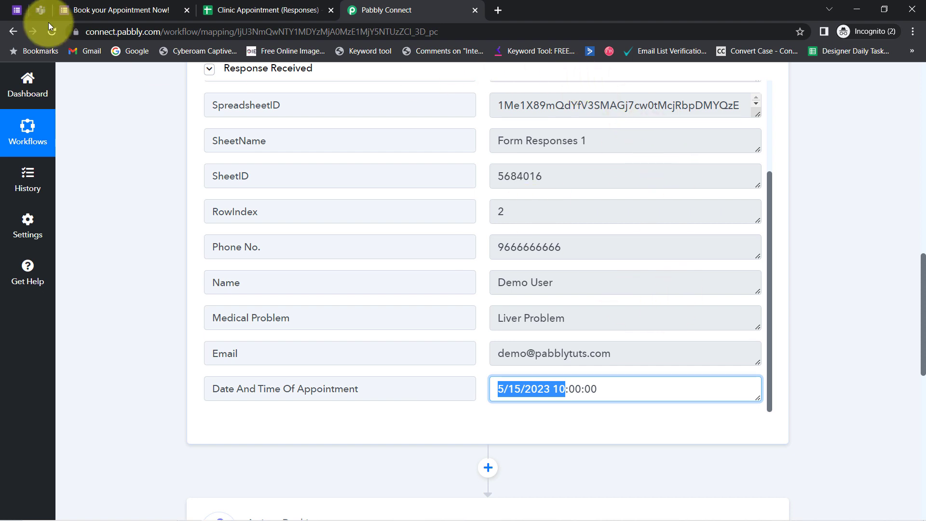
Step: Review the Clinic Appointment form alongside the workflow and read the description of the trigger's Instant label
click(120, 4)
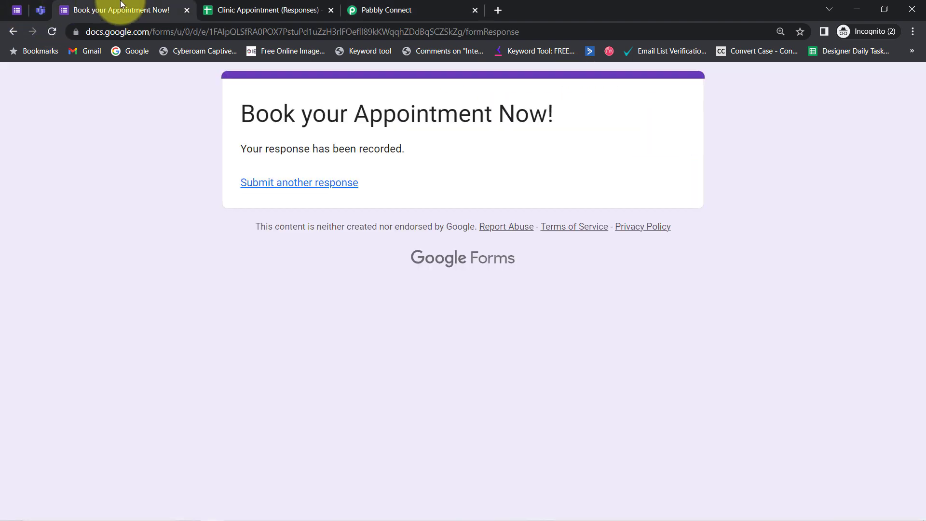
click(467, 6)
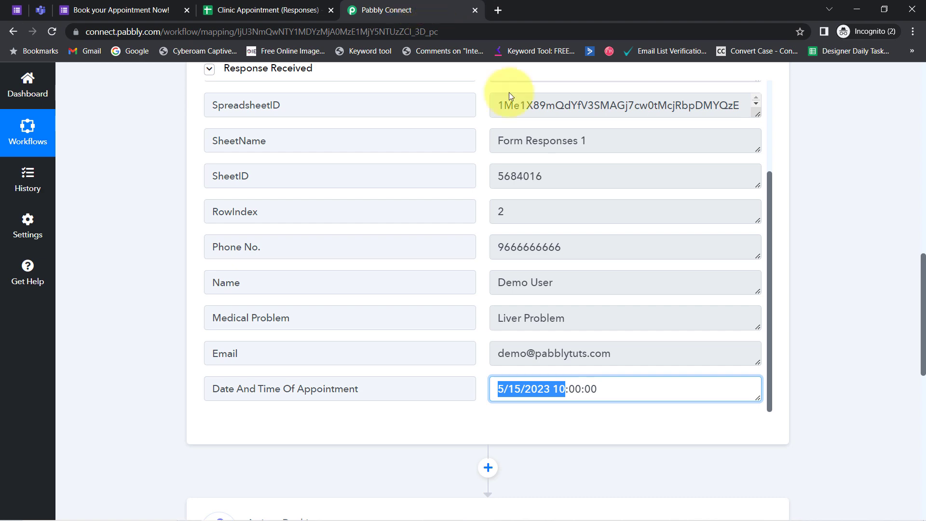
scroll(921, 301, up, 15)
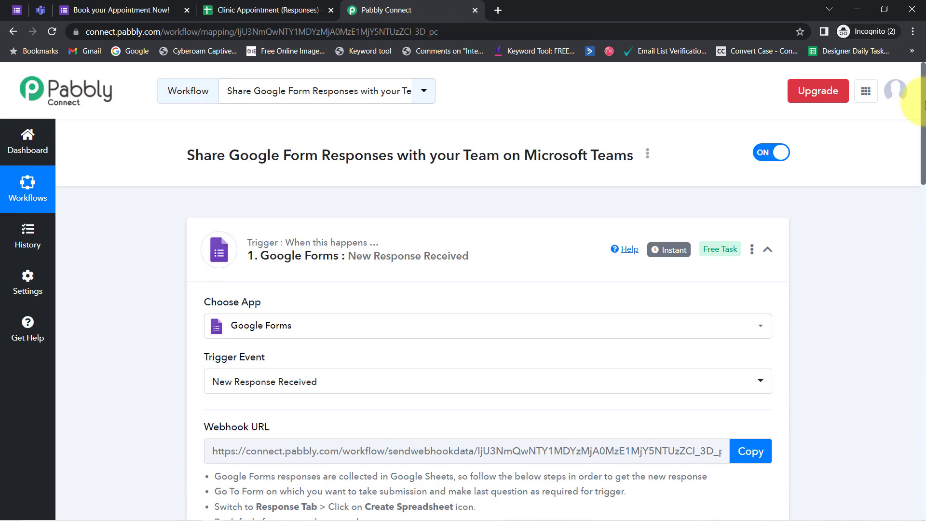
click(16, 9)
click(372, 128)
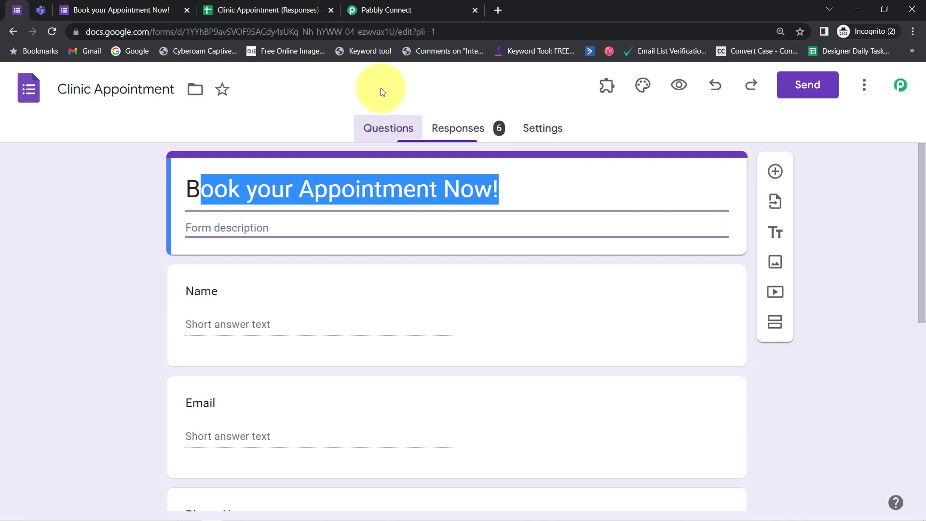
click(437, 10)
mouse_move(666, 252)
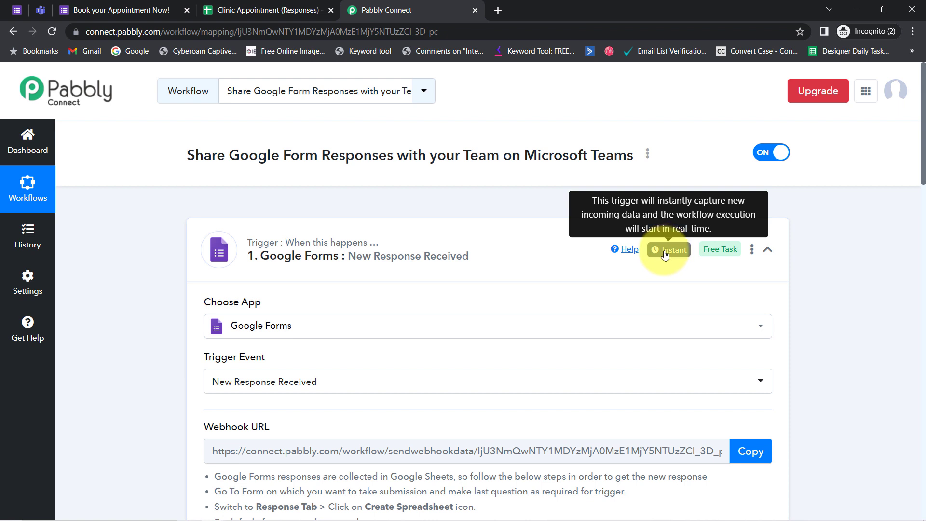
Step: Close the initial setup in the Clinic Appointment responses sheet and enable Send On Event for the Pabbly Connect Webhooks add-on
click(268, 9)
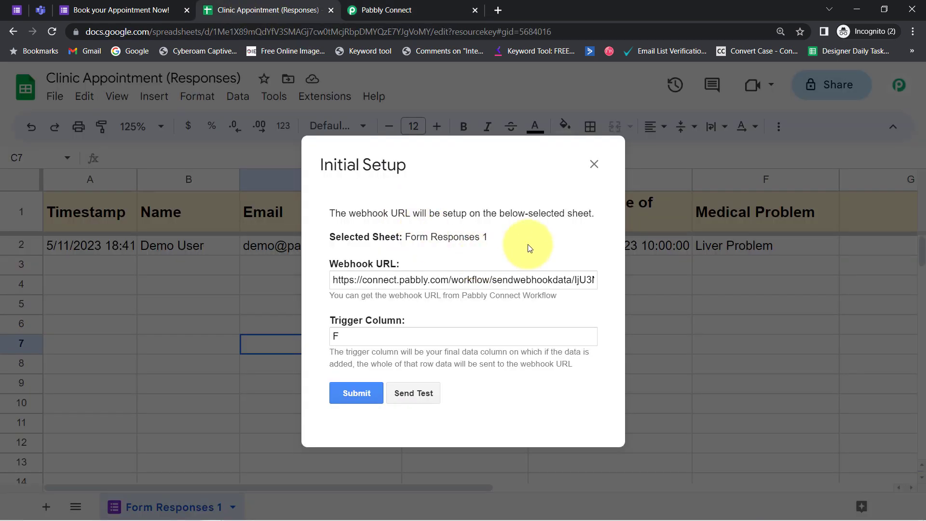
click(595, 163)
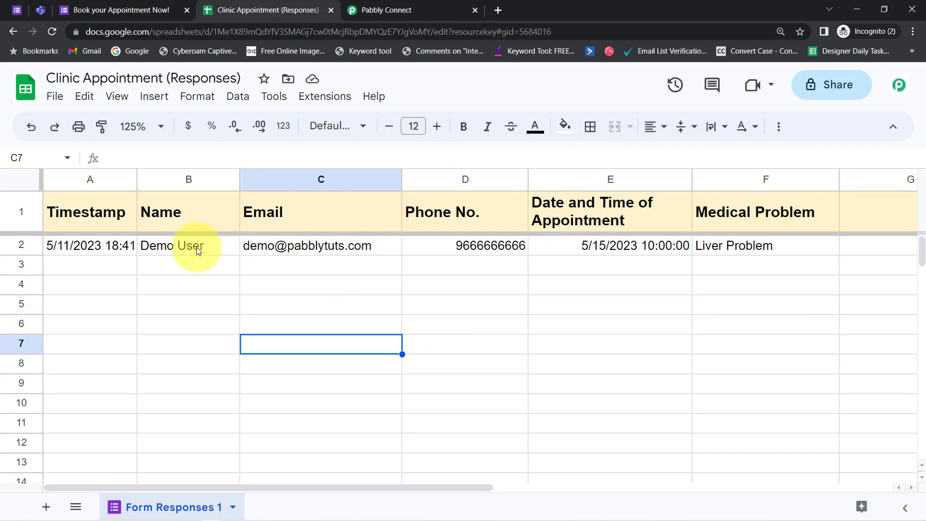
click(20, 242)
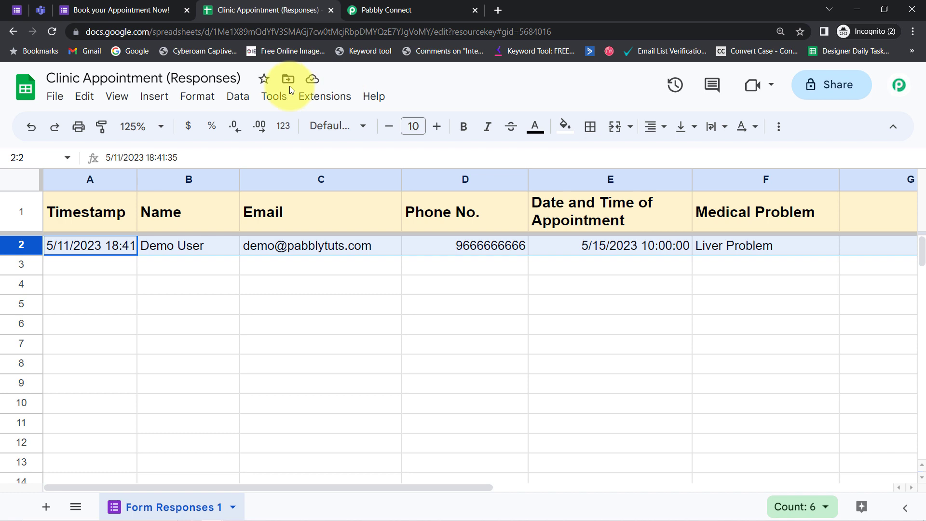
click(312, 97)
mouse_move(471, 294)
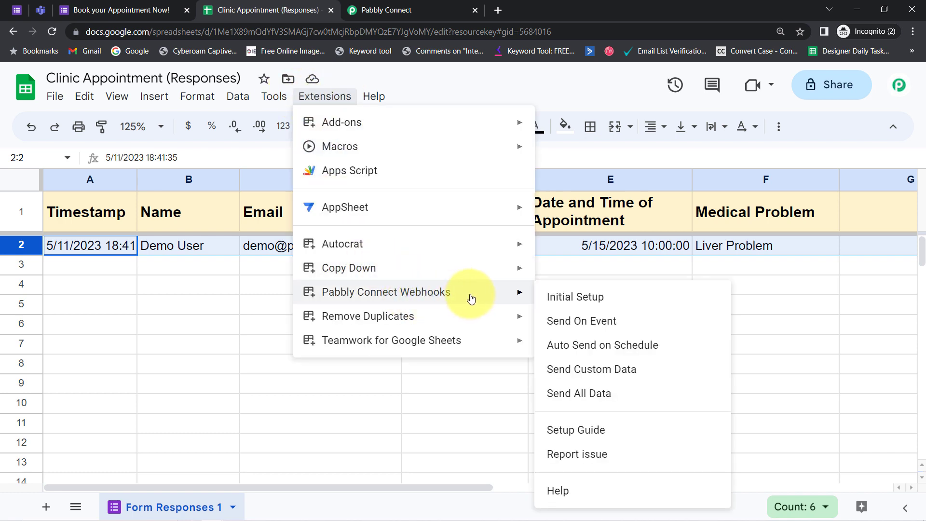
click(589, 322)
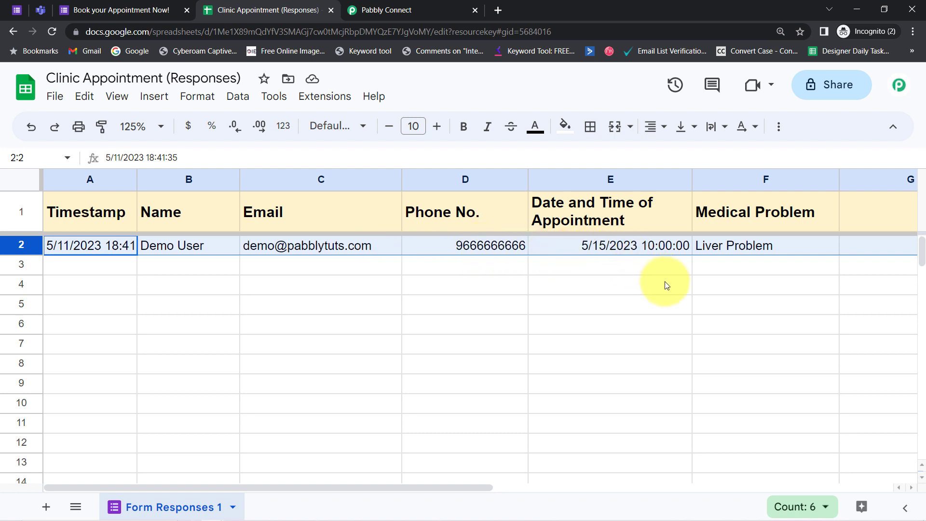
click(649, 327)
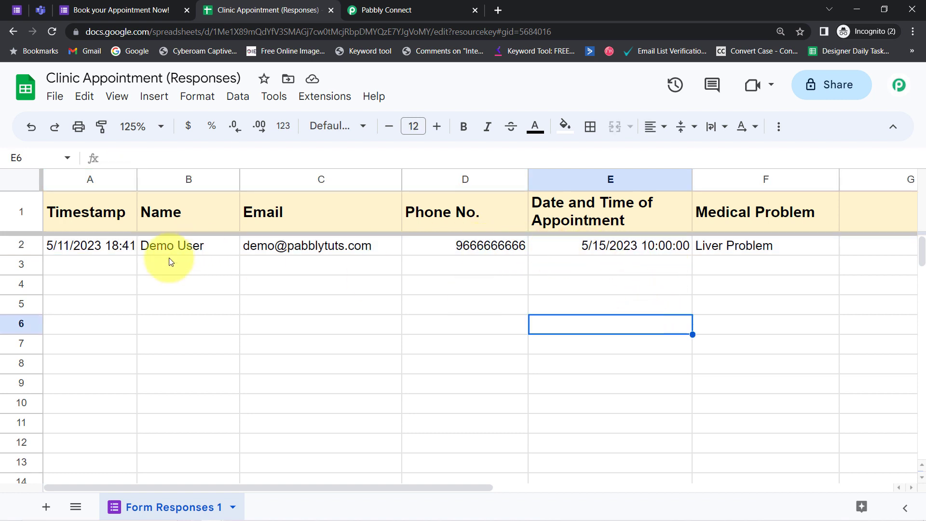
Step: Left-align all the response data in row 2 of the sheet
click(12, 247)
click(650, 127)
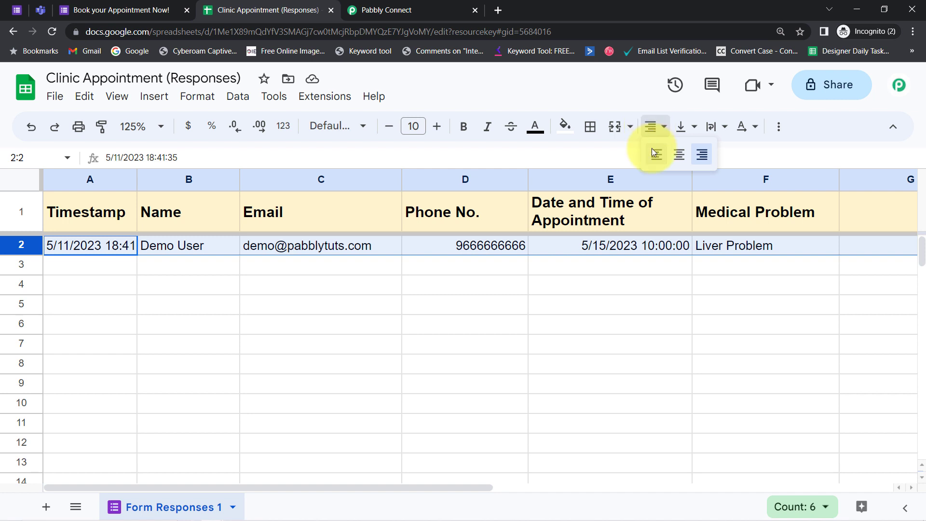
click(654, 155)
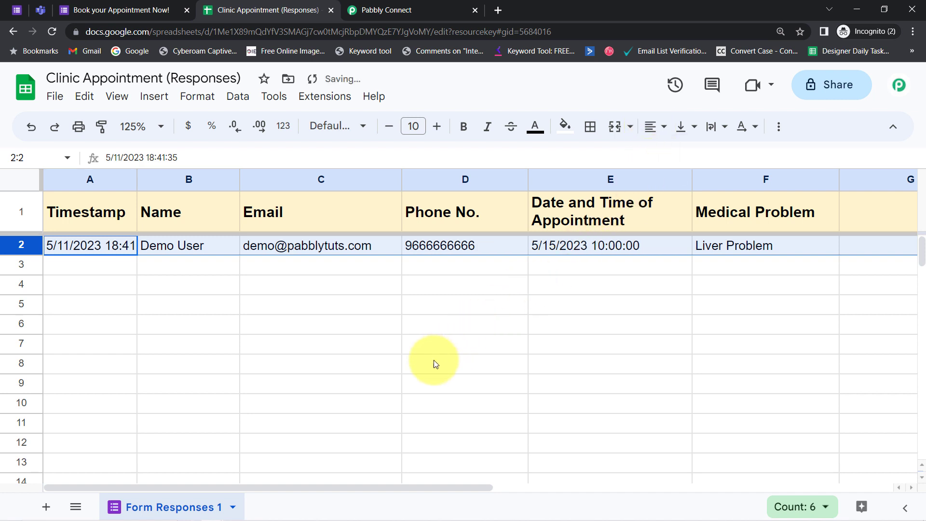
click(504, 343)
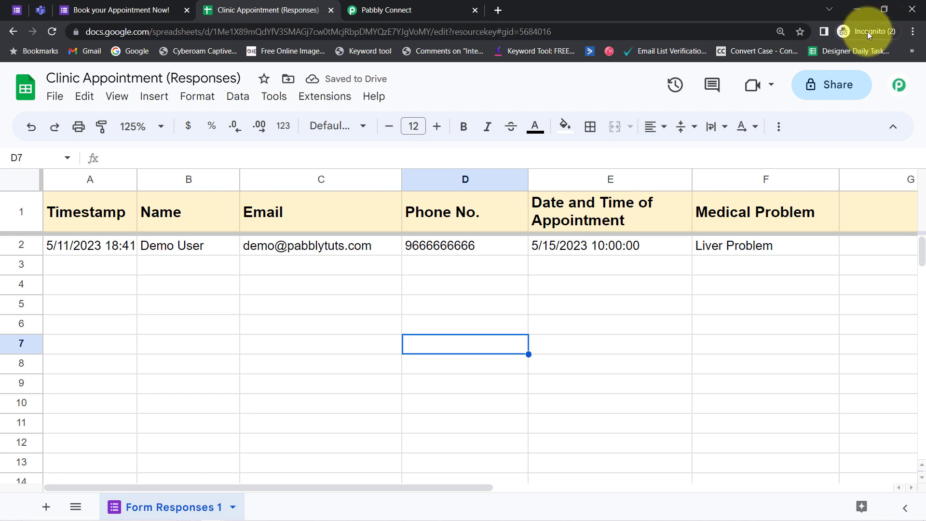
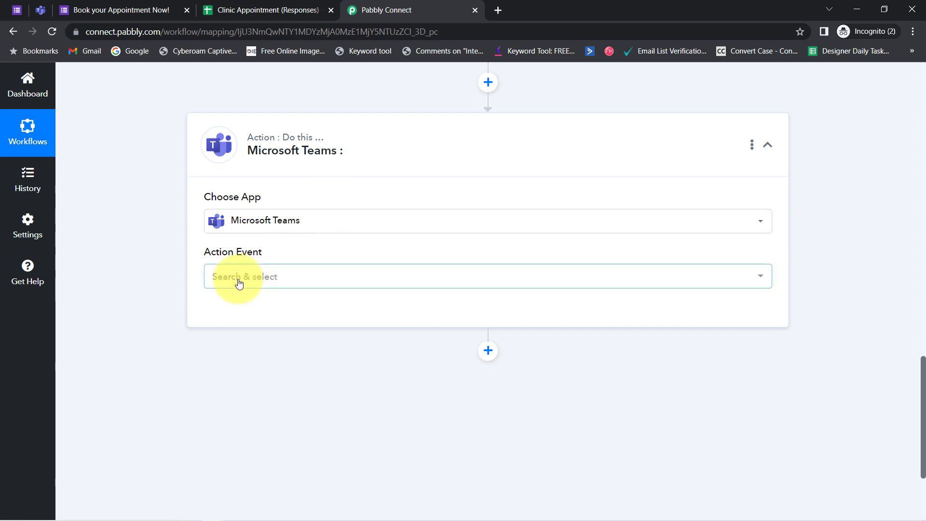
Step: Set the Microsoft Teams action event in the Pabbly Connect workflow to Send Message in a Channel
click(238, 283)
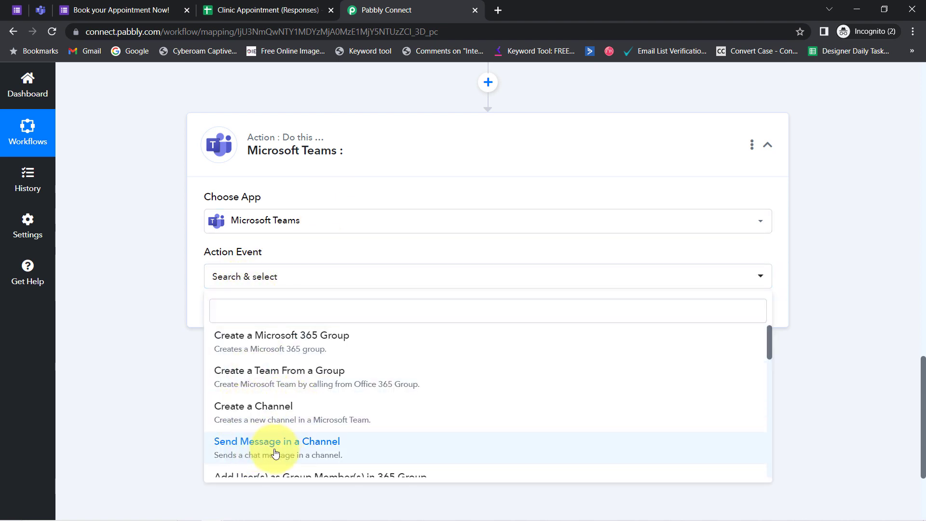
click(258, 450)
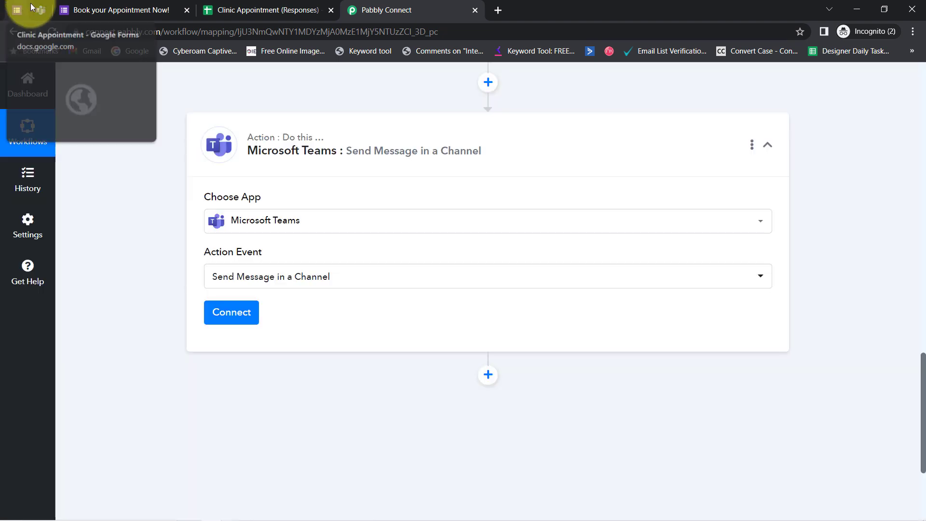
Step: Switch to Microsoft Teams and view the posts in the Pabbly Team channel of the Pabbly Connect team
click(39, 9)
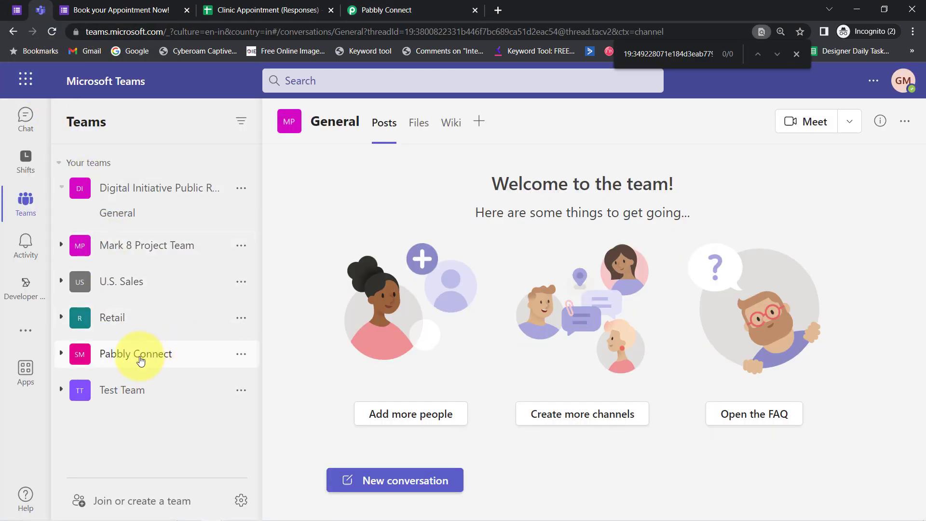
click(149, 365)
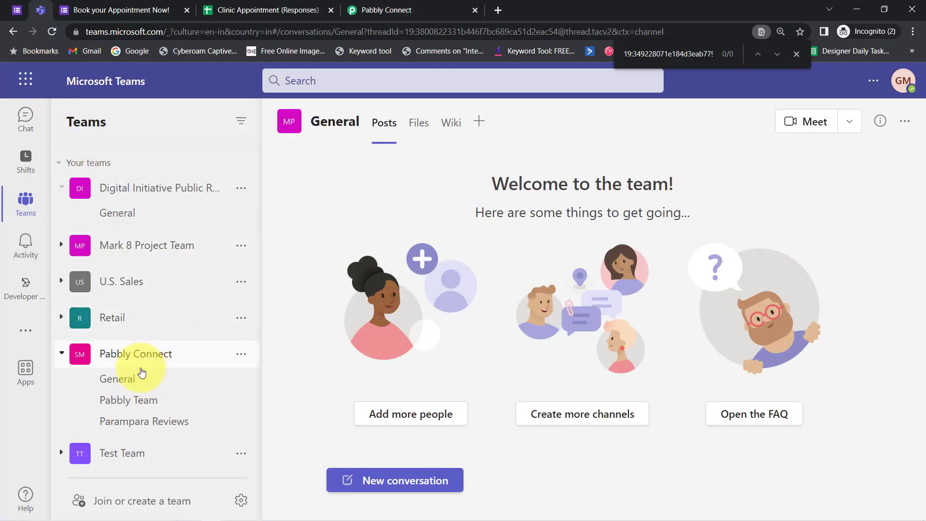
click(127, 400)
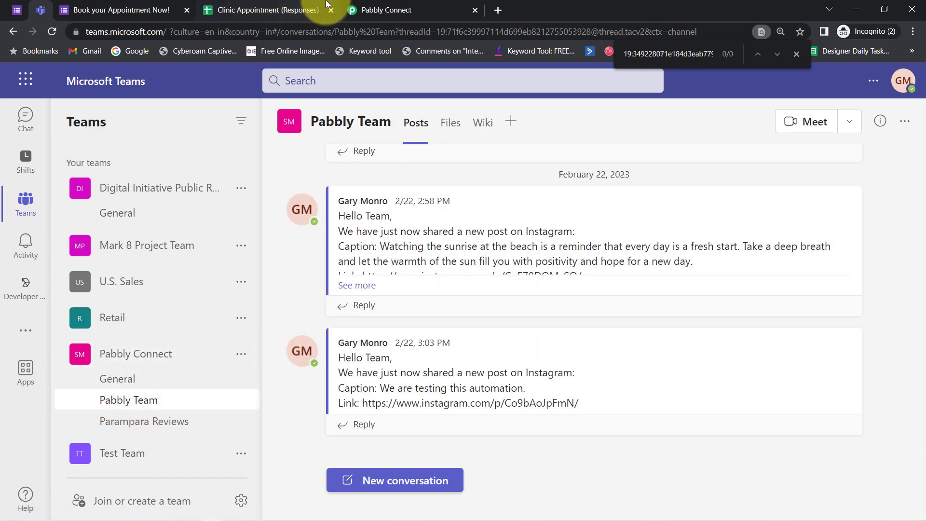
Step: Return to the Pabbly Connect workflow and open the account connection settings for the Microsoft Teams action
click(412, 5)
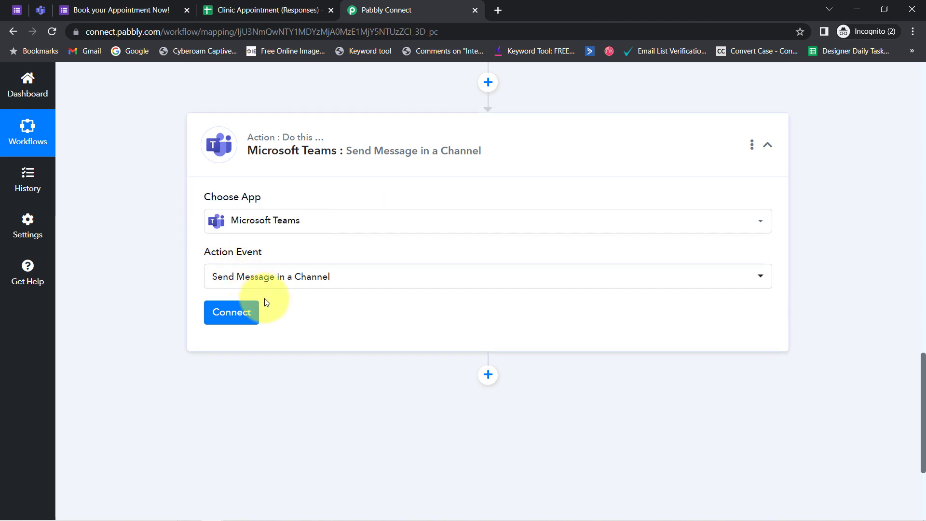
click(235, 315)
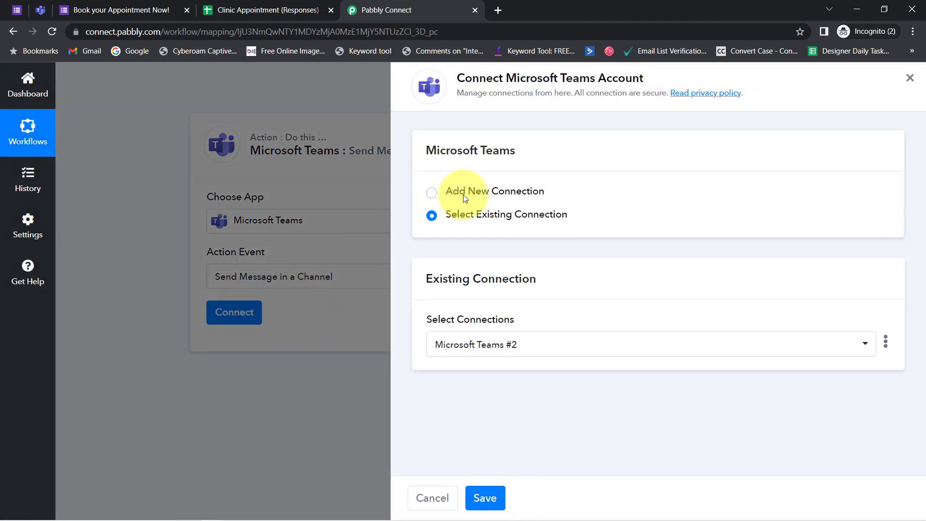
click(468, 195)
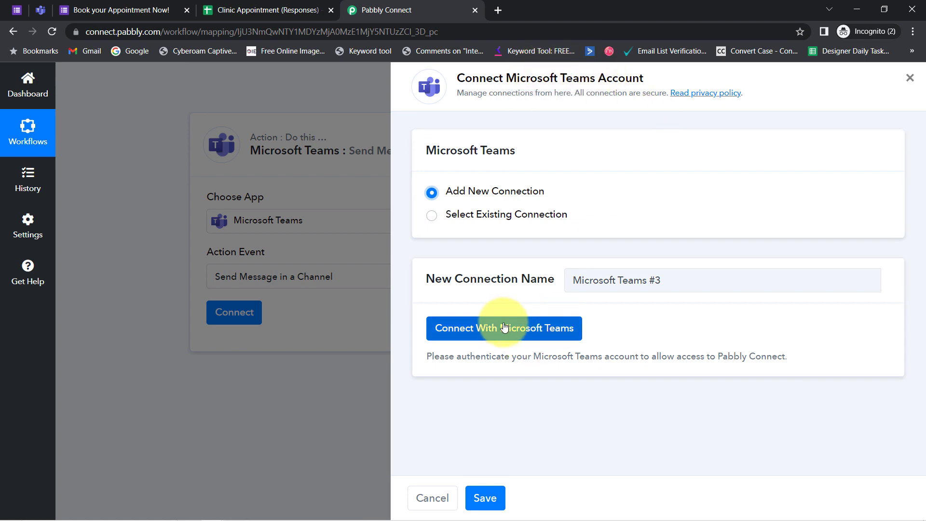
click(518, 331)
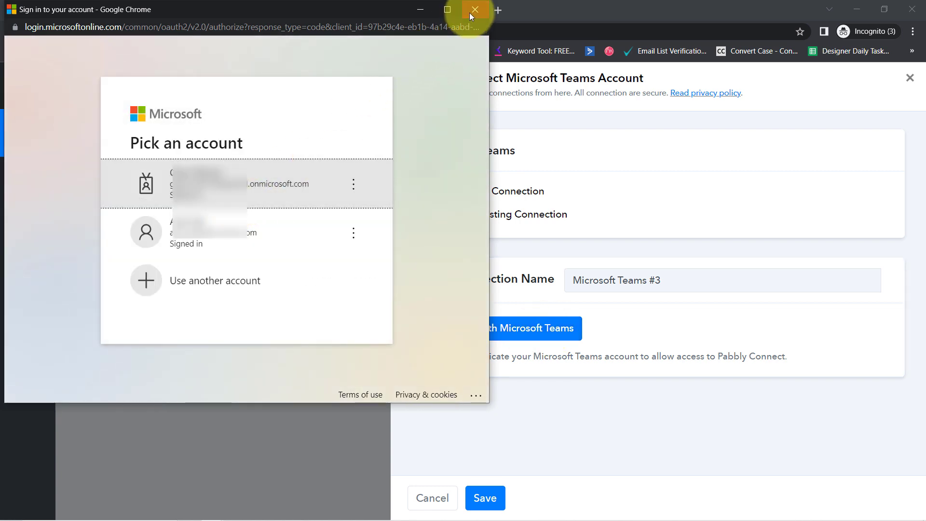
click(475, 10)
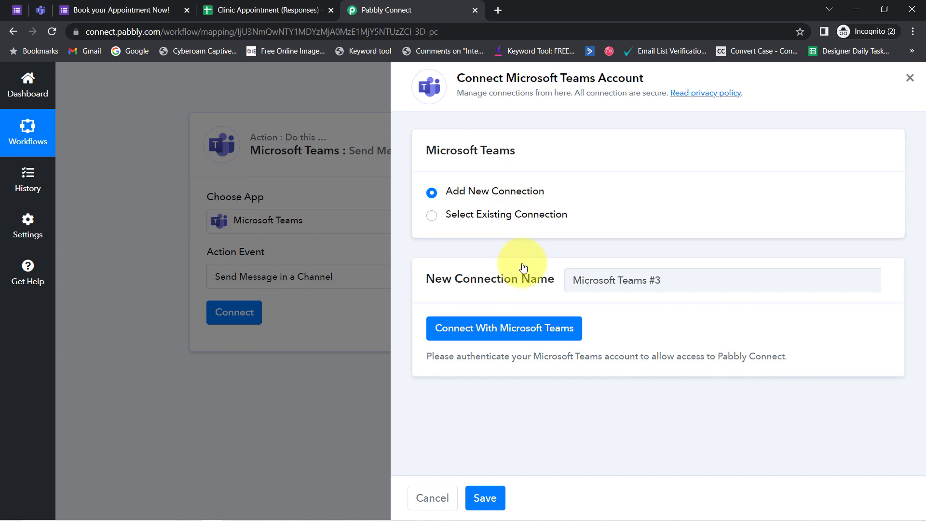
Step: Use the existing connection Microsoft Teams #2 for the action and save it
click(513, 216)
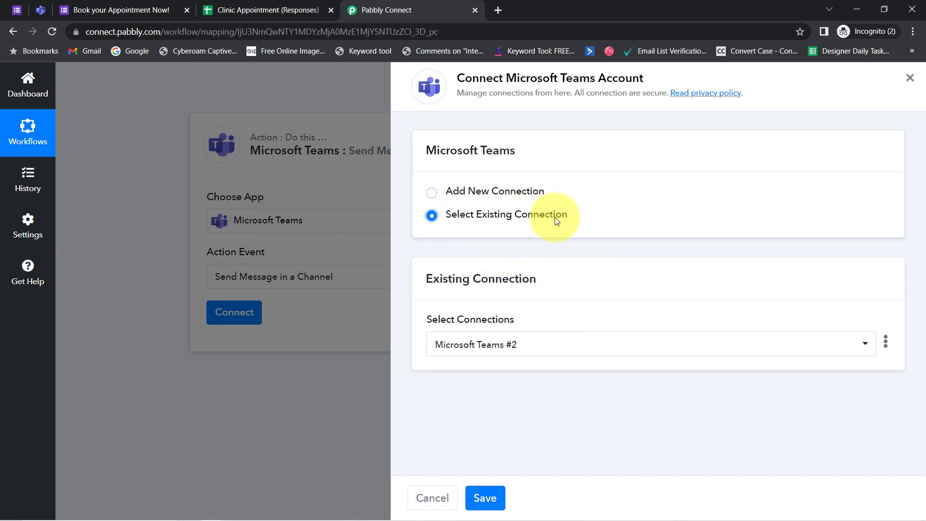
click(506, 344)
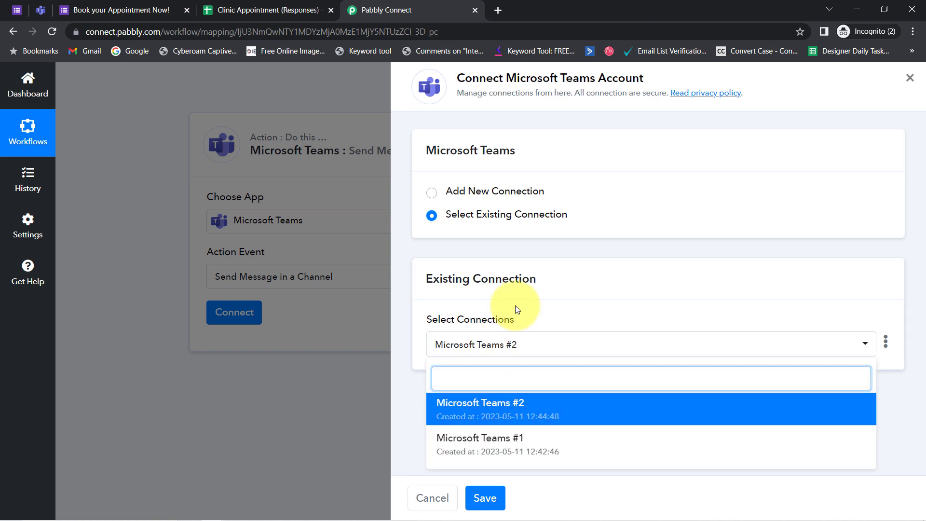
click(500, 330)
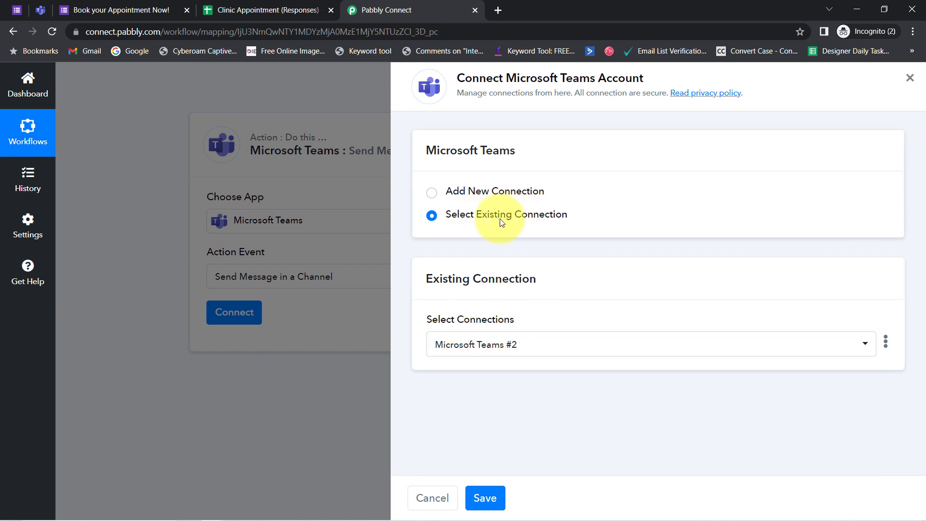
click(485, 501)
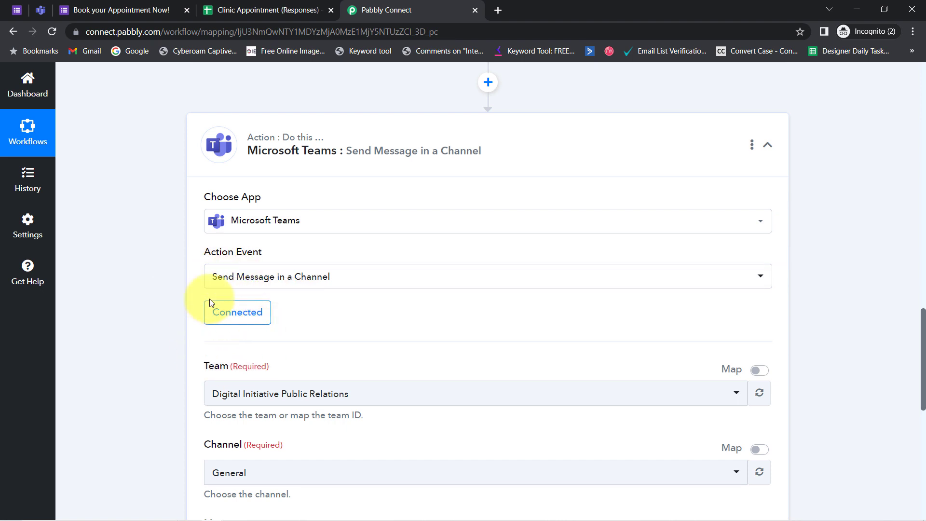
Step: Compare the teams offered for the action with the teams listed in Microsoft Teams, collapsing the Digital Initiative Public Relations team there
drag(923, 328, 912, 372)
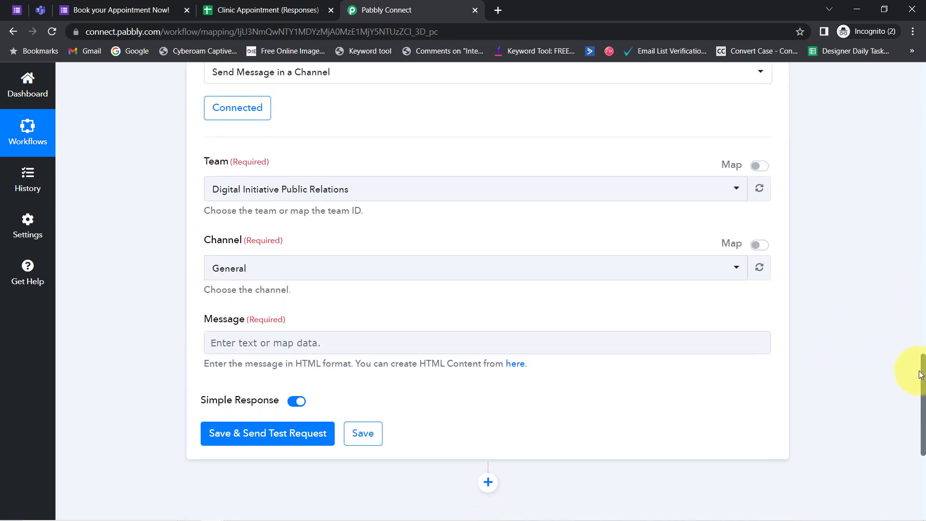
click(236, 186)
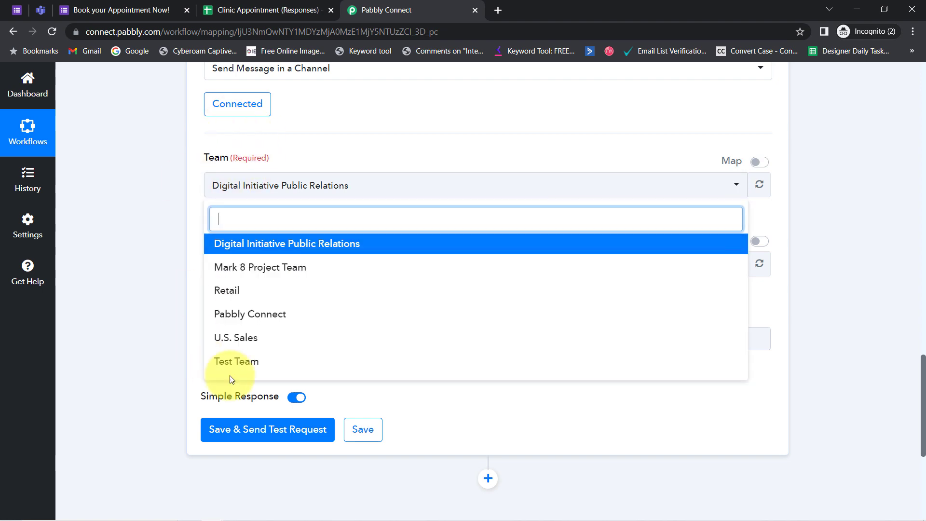
click(159, 179)
click(36, 5)
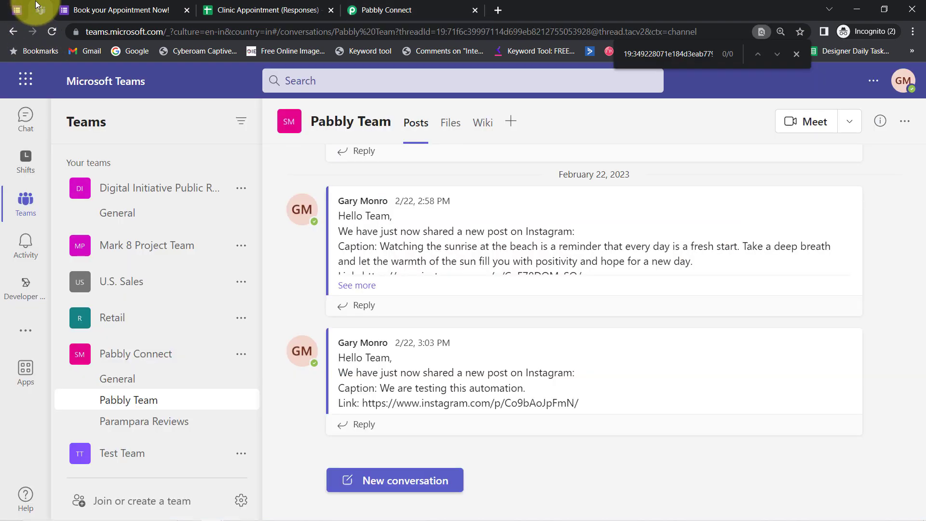
click(118, 195)
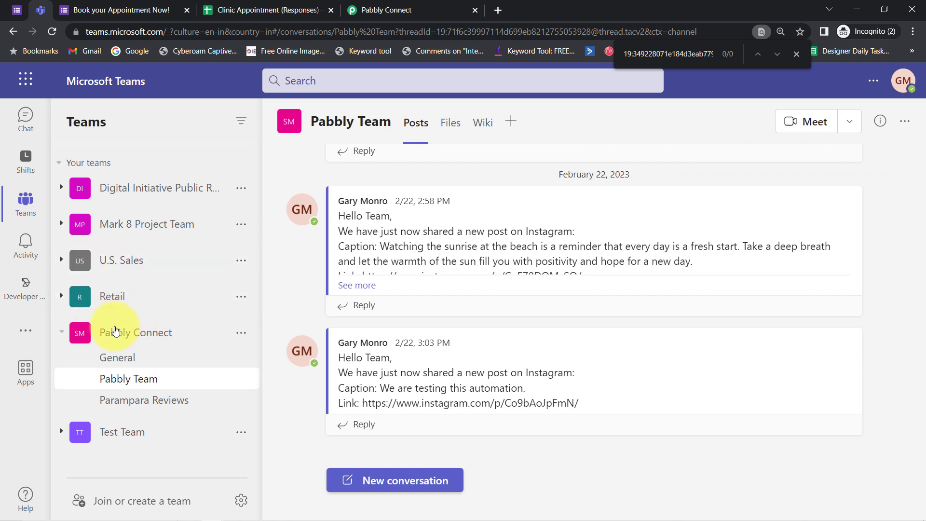
Step: Return to the Pabbly Connect workflow and set the action's team to Pabbly Connect
drag(383, 10, 260, 10)
click(251, 187)
click(248, 183)
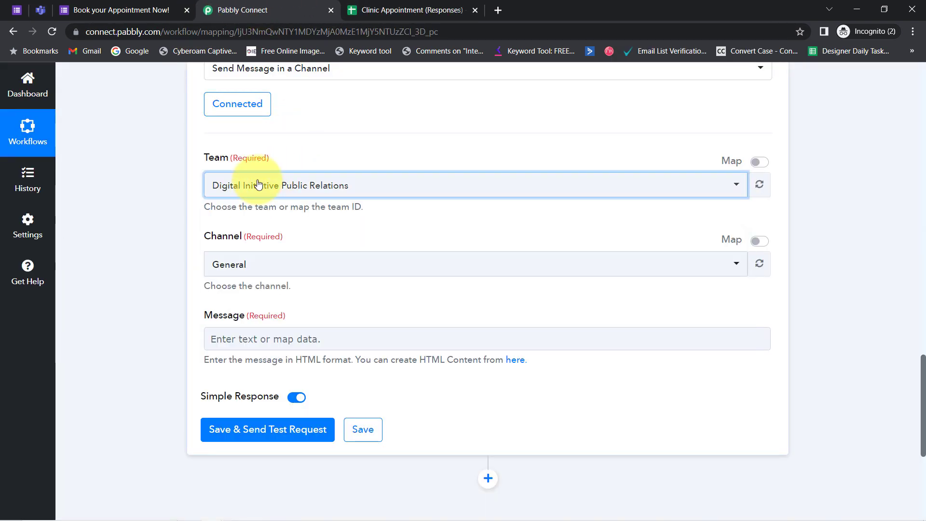
click(248, 185)
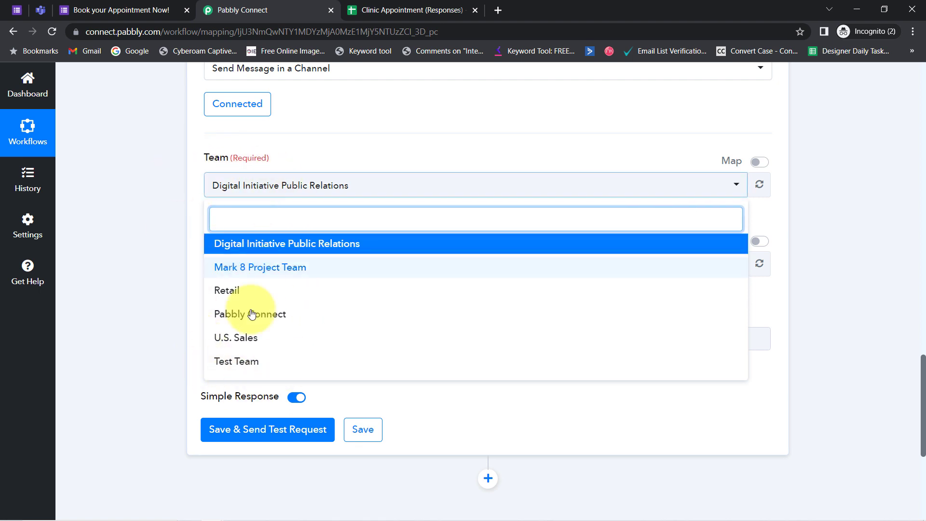
click(262, 323)
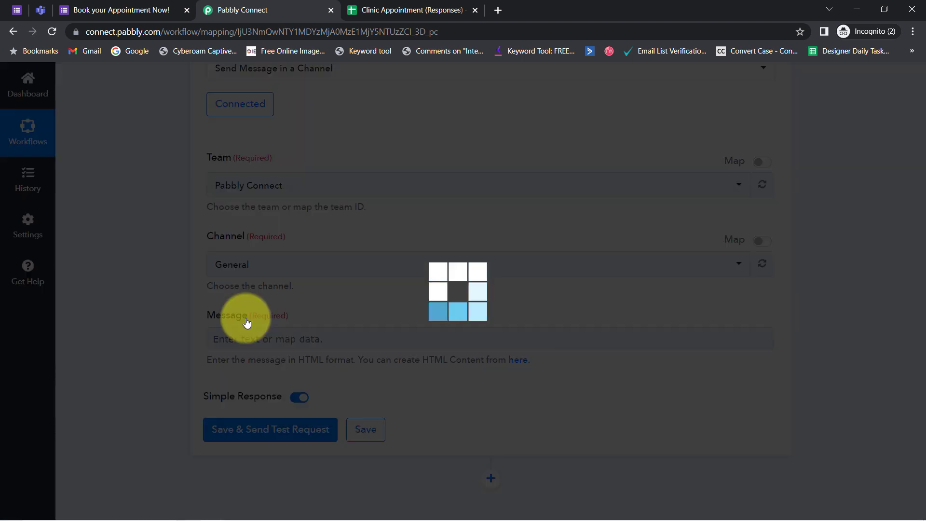
Step: Check the Pabbly Connect team's channels in Microsoft Teams and set the action's channel to Pabbly Team in the workflow
click(36, 10)
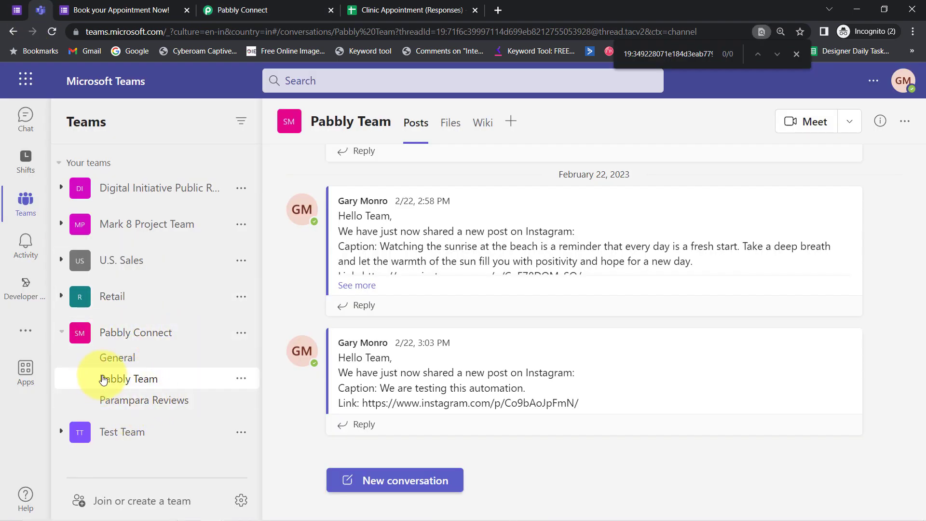
click(239, 10)
click(218, 274)
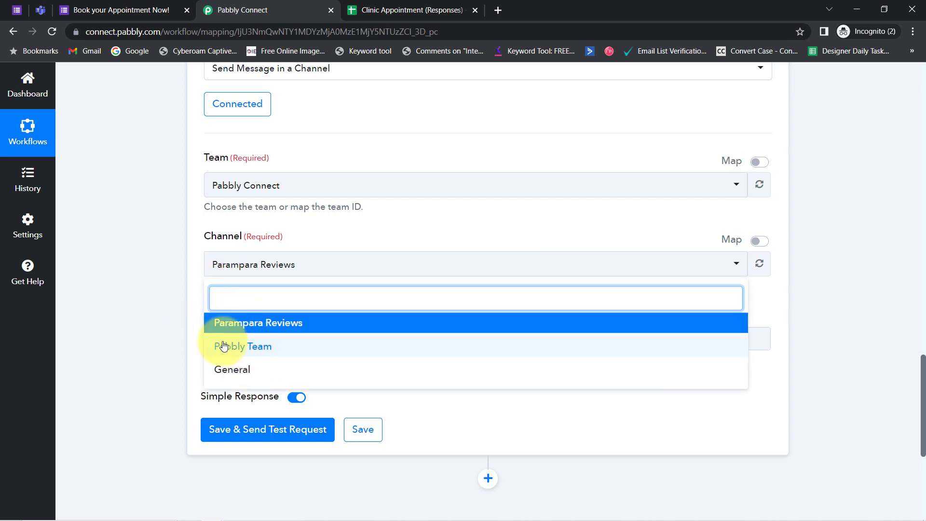
click(241, 346)
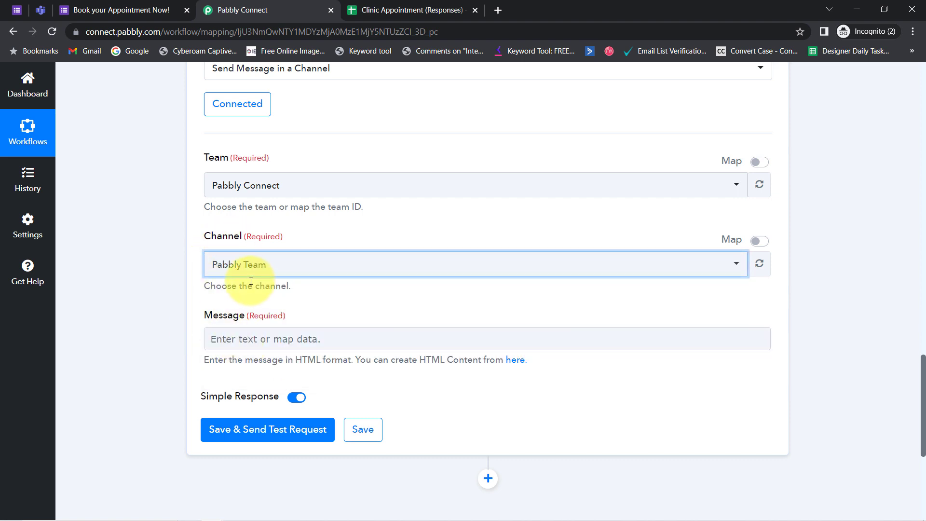
drag(204, 315, 239, 316)
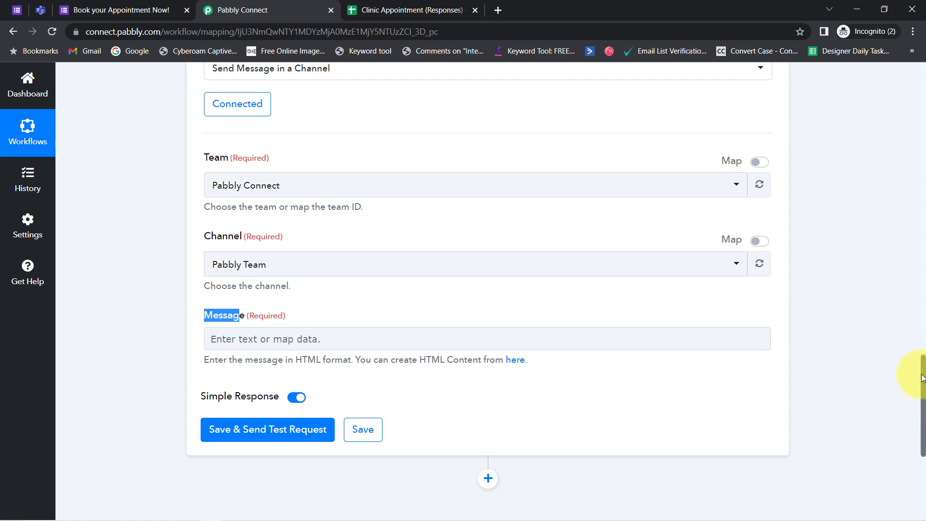
Step: Review the trigger's captured response and expand the Google Forms data available for mapping into the action's Message field
scroll(922, 378, down, 2)
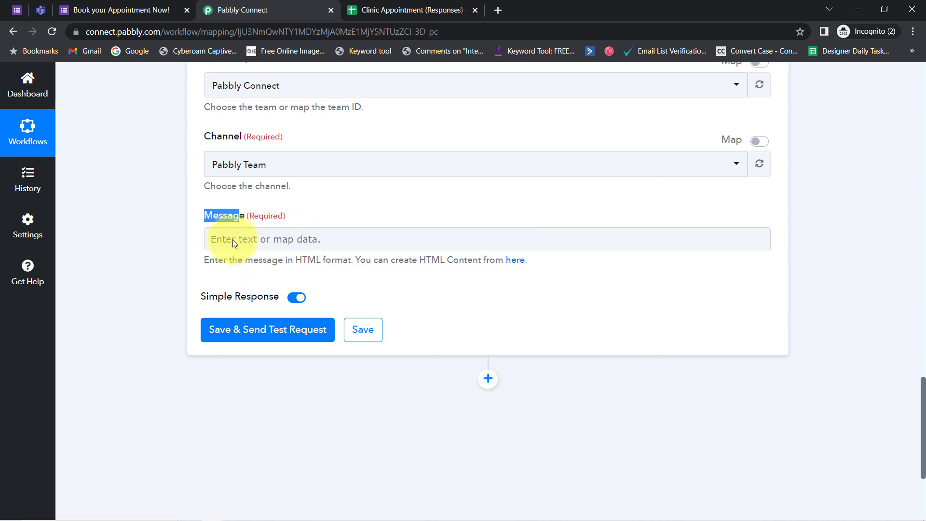
click(232, 240)
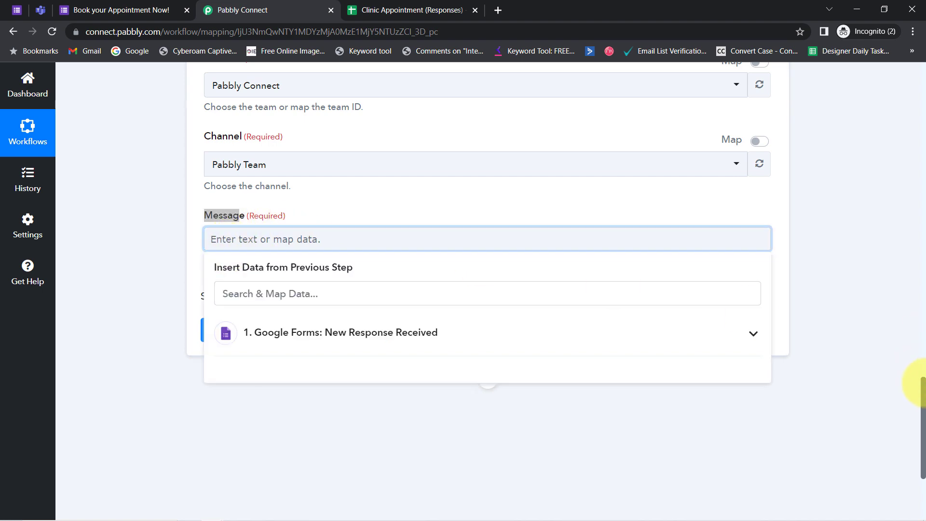
drag(924, 390, 898, 247)
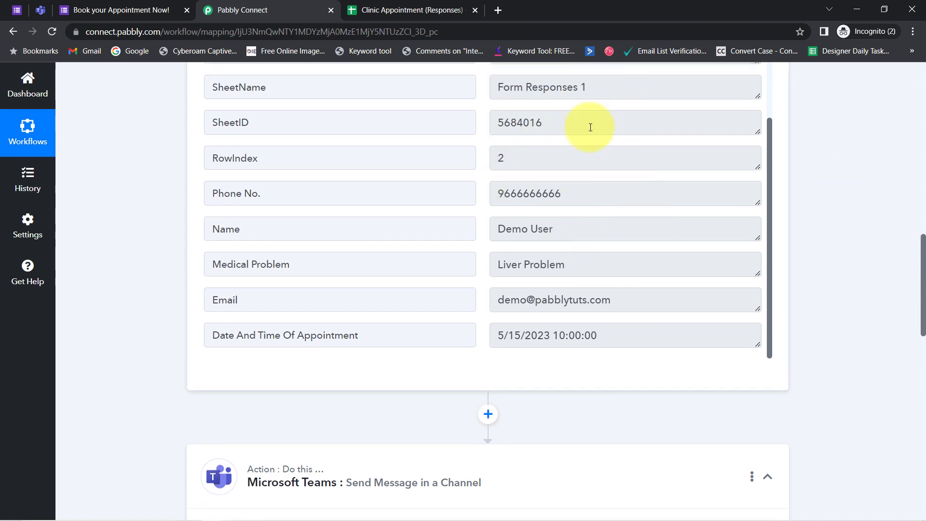
drag(923, 271, 914, 410)
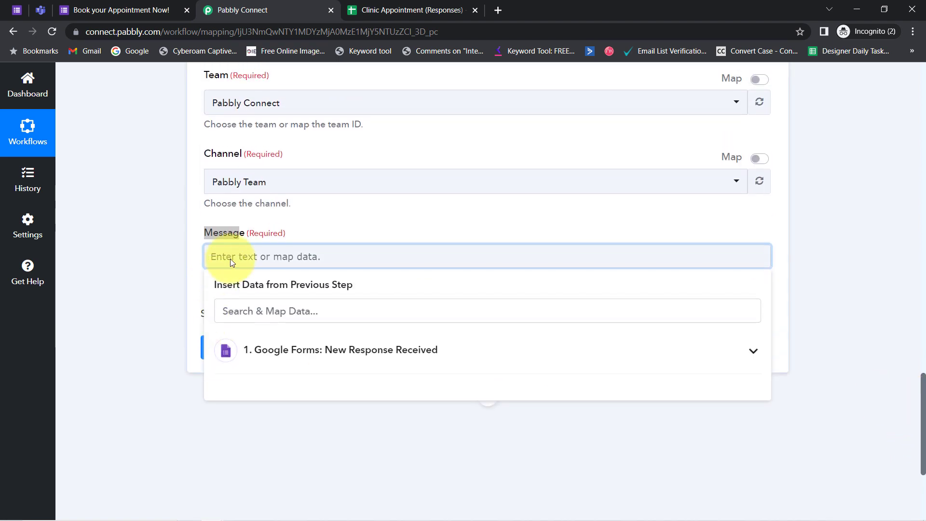
click(244, 255)
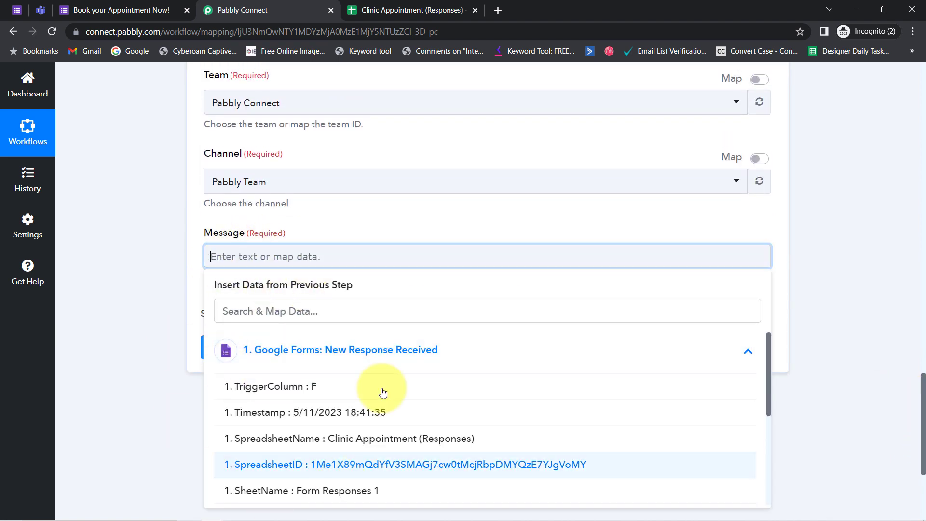
drag(769, 355, 738, 413)
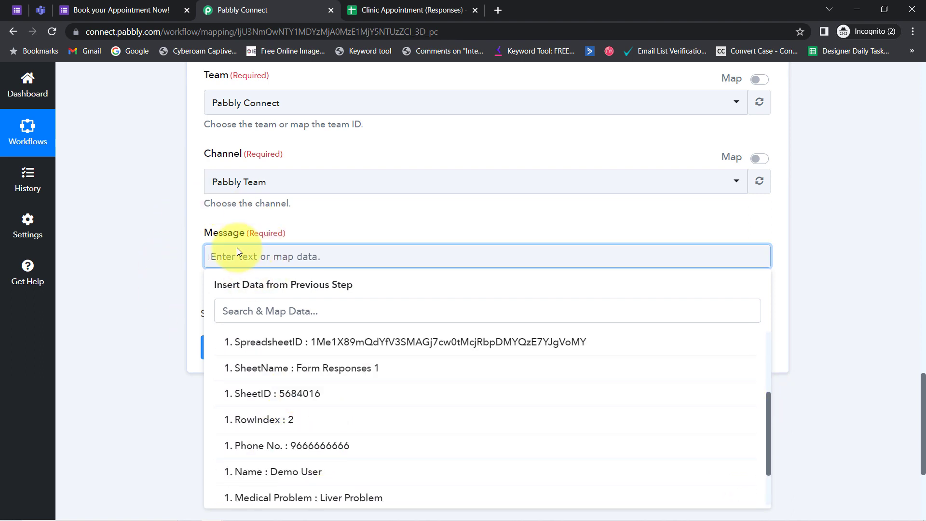
Step: Copy the whole appointment notification template from the untitled Notepad document and paste it into the action's Message field
mouse_move(224, 509)
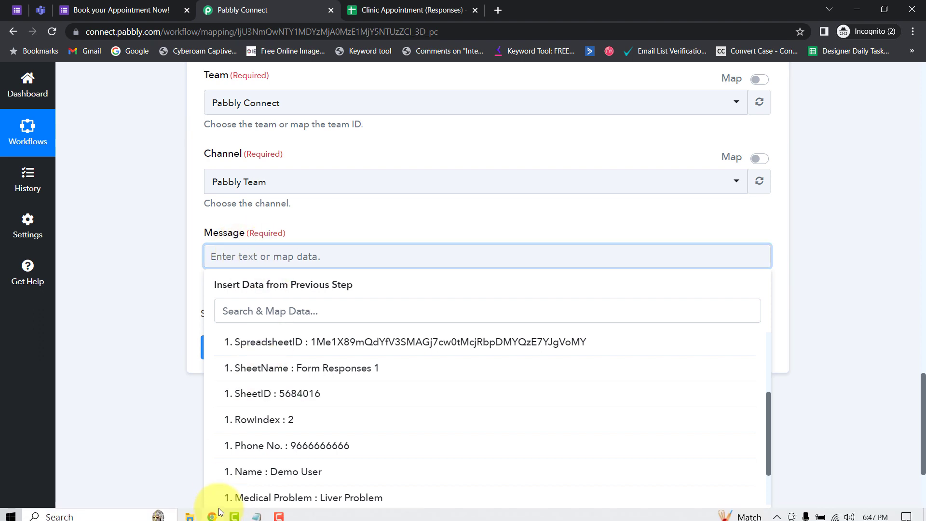
click(257, 512)
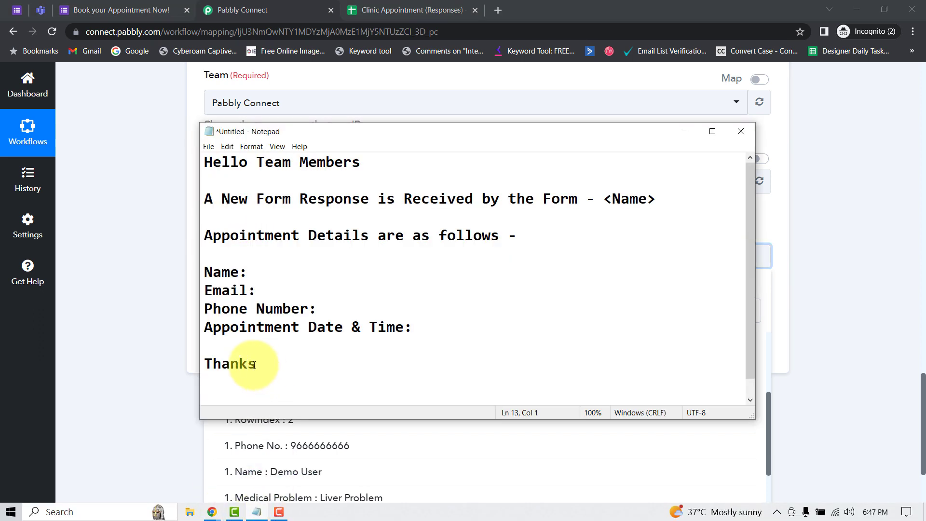
drag(257, 363, 172, 154)
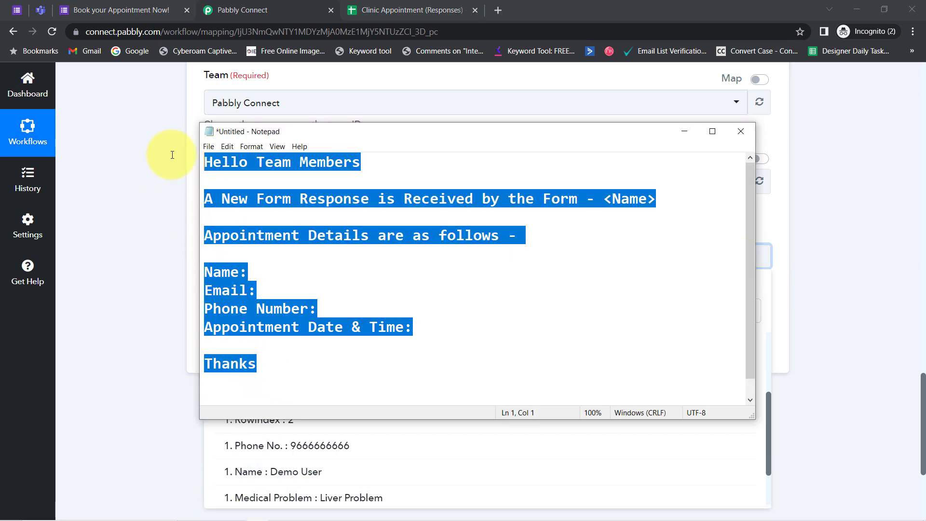
key(ctrl+c)
click(149, 208)
click(225, 256)
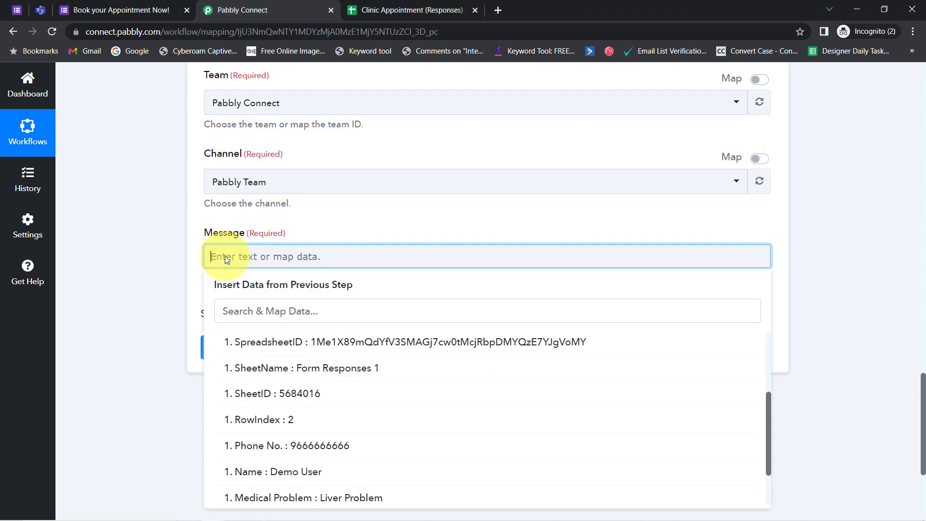
key(ctrl+v)
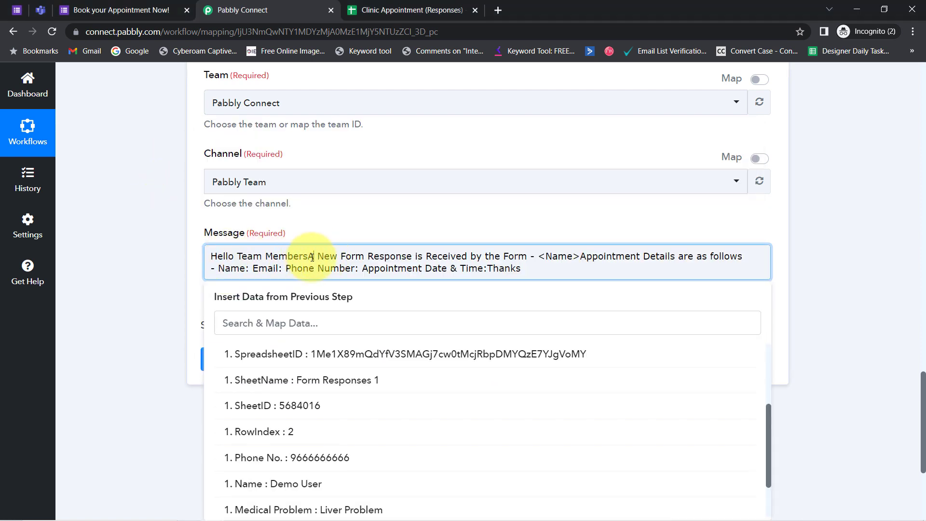
Step: Add a comma after "Hello Team Members" in the message and insert a blank line below the greeting
text(,)
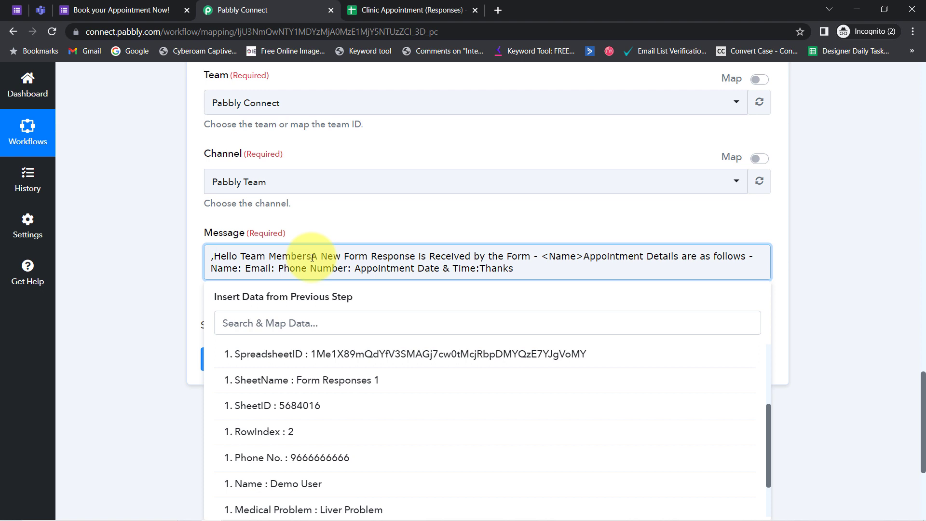
key(BackSpace)
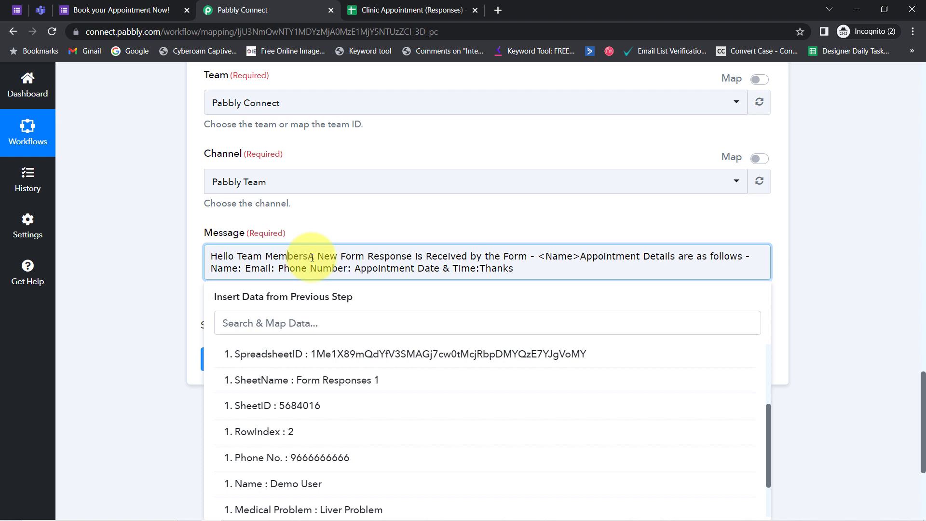
click(311, 257)
text(,)
key(Return)
key(Return)
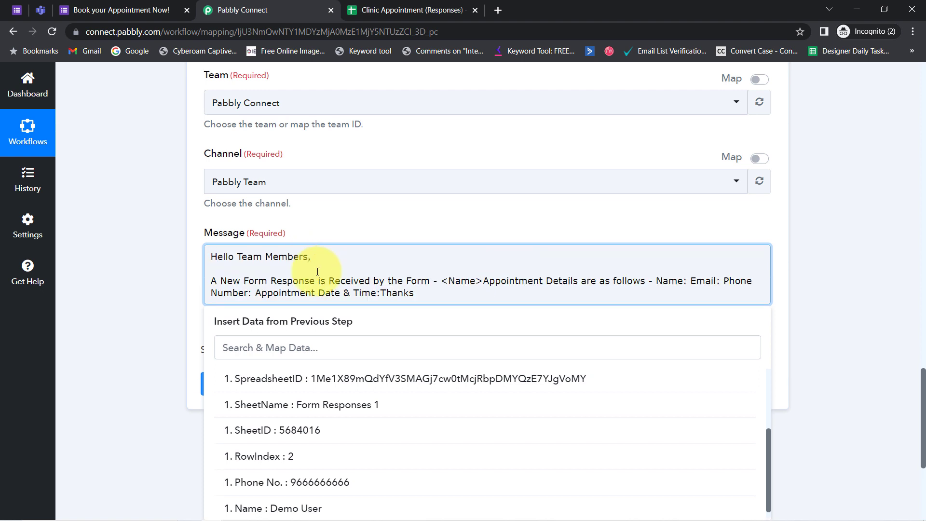
Step: Insert a blank line after the "<Name>" placeholder and another after "Appointment Details are as follows -" in the message
click(485, 281)
key(Return)
key(Return)
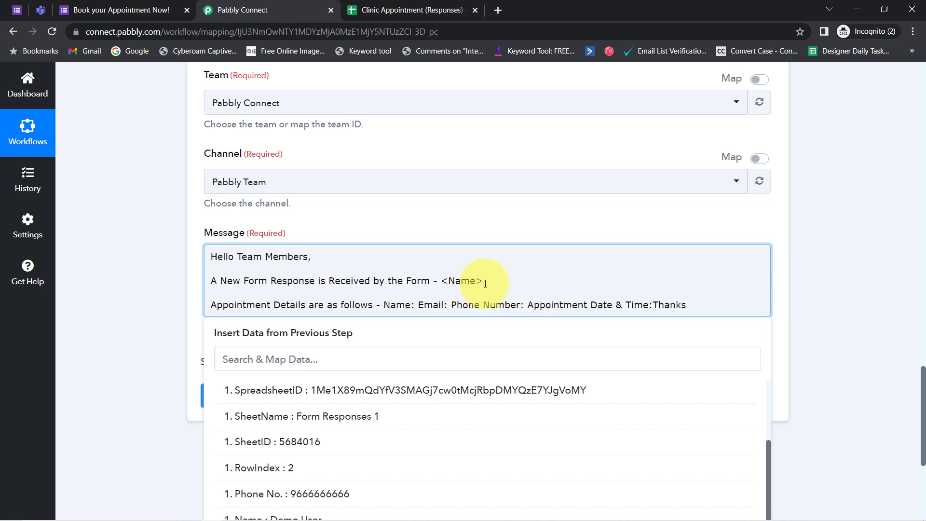
click(385, 306)
key(Return)
key(Return)
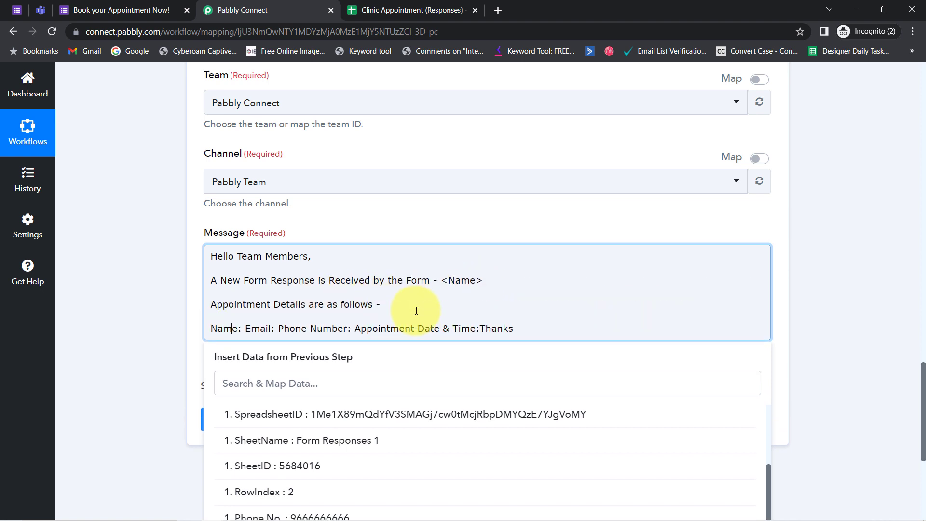
Step: Put the Name, Email, Phone Number and Appointment Date & Time labels on separate lines, with a blank line before "Thanks"
key(ctrl+Right)
key(Return)
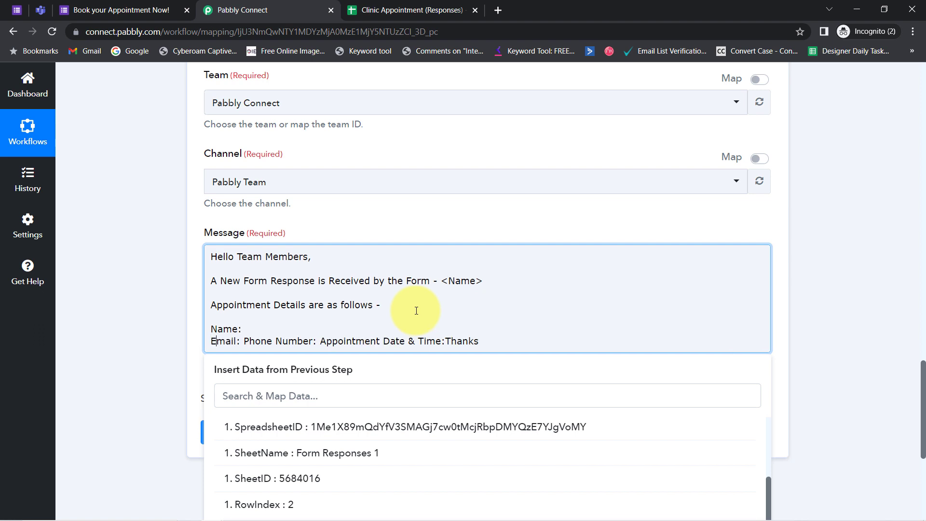
key(ctrl+Right)
key(Return)
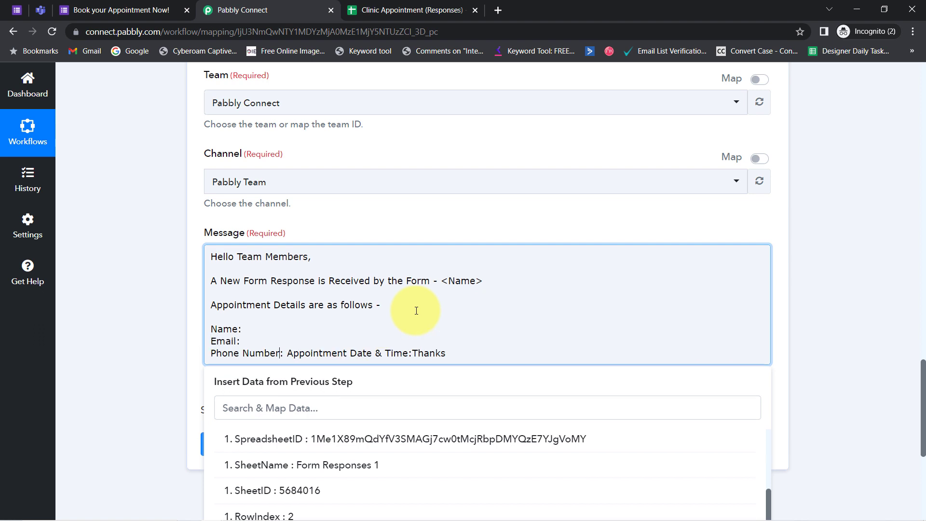
key(Return)
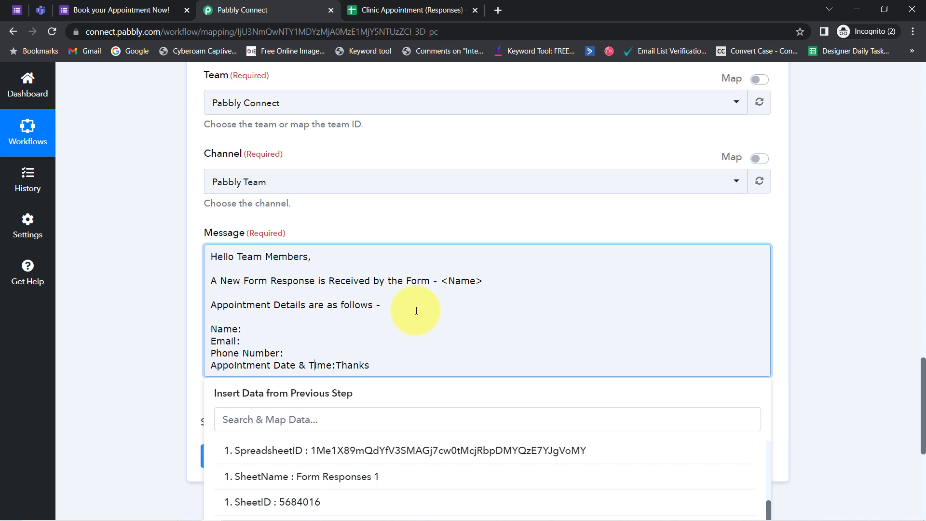
key(Return)
key(Return)
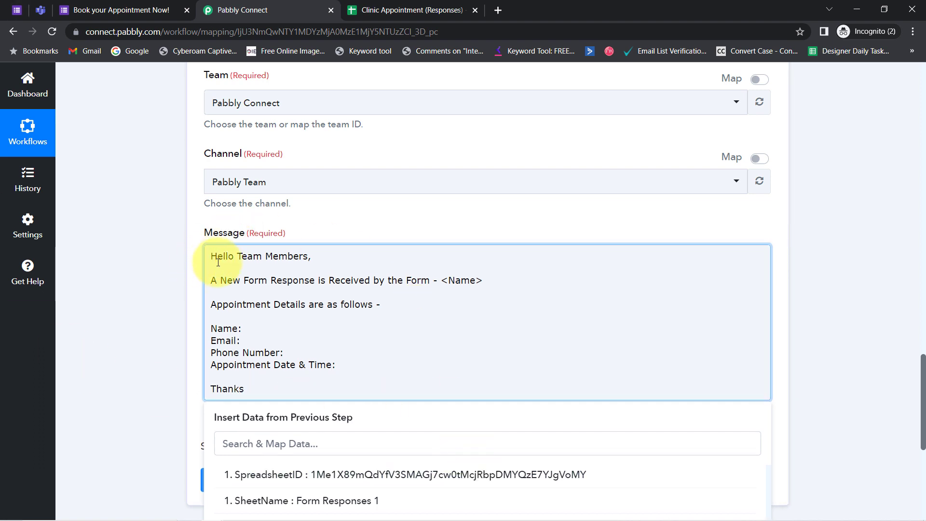
Step: Replace the message's "<Name>" placeholder with "Clinic Appointment", copied from the title of the responses spreadsheet in Google Sheets
drag(229, 259, 247, 394)
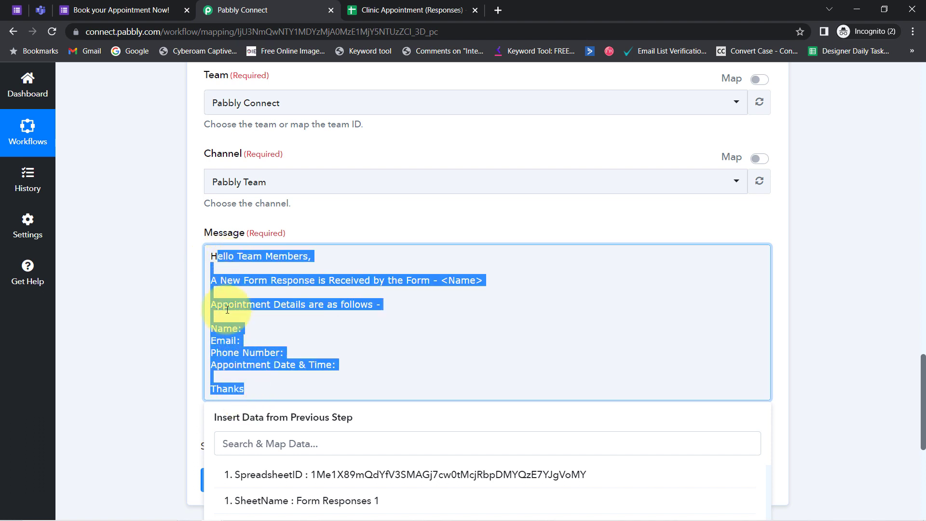
click(279, 303)
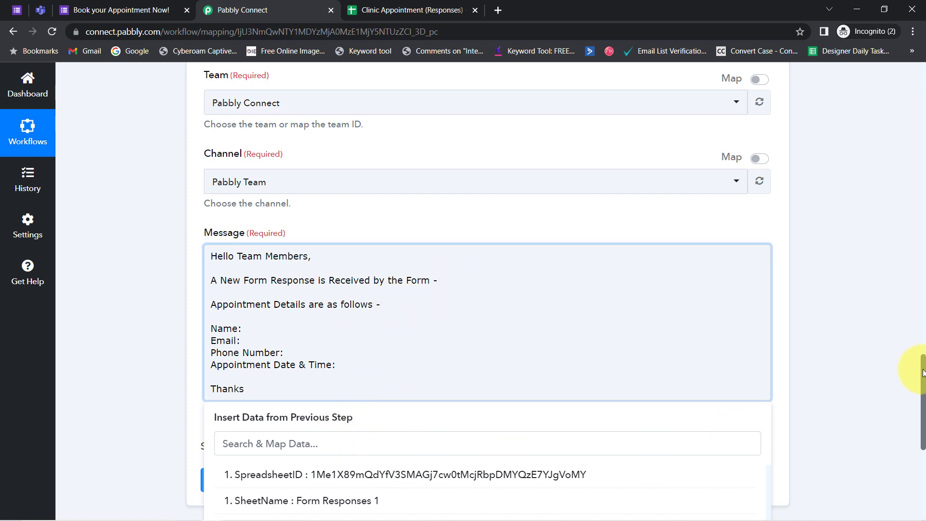
drag(923, 371, 921, 411)
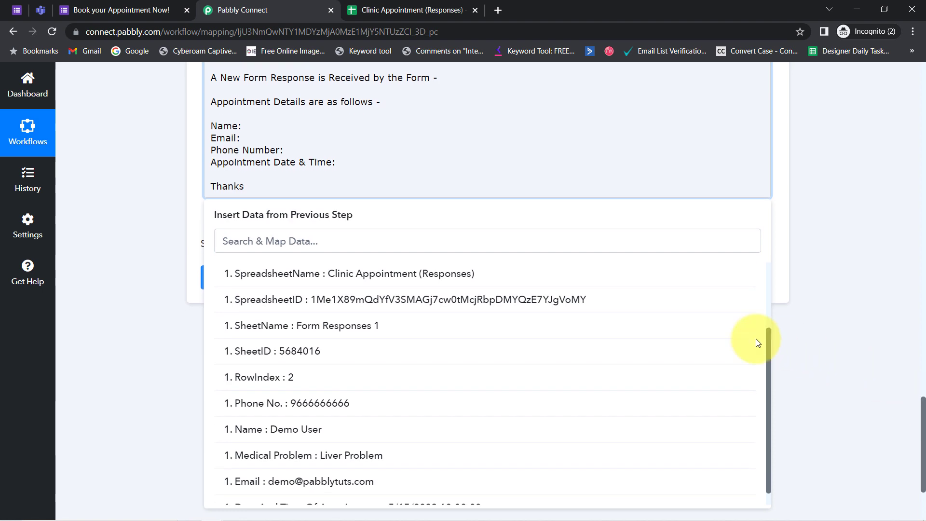
scroll(362, 296, up, 5)
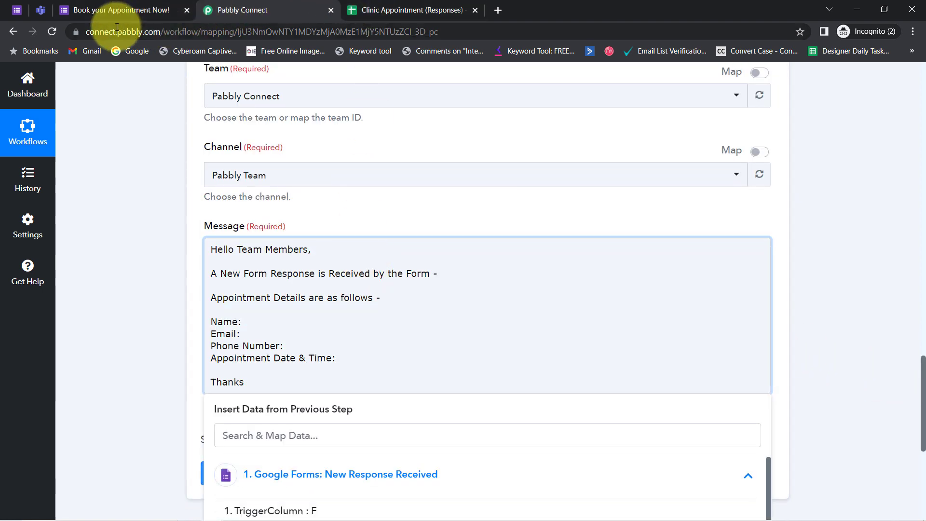
click(367, 10)
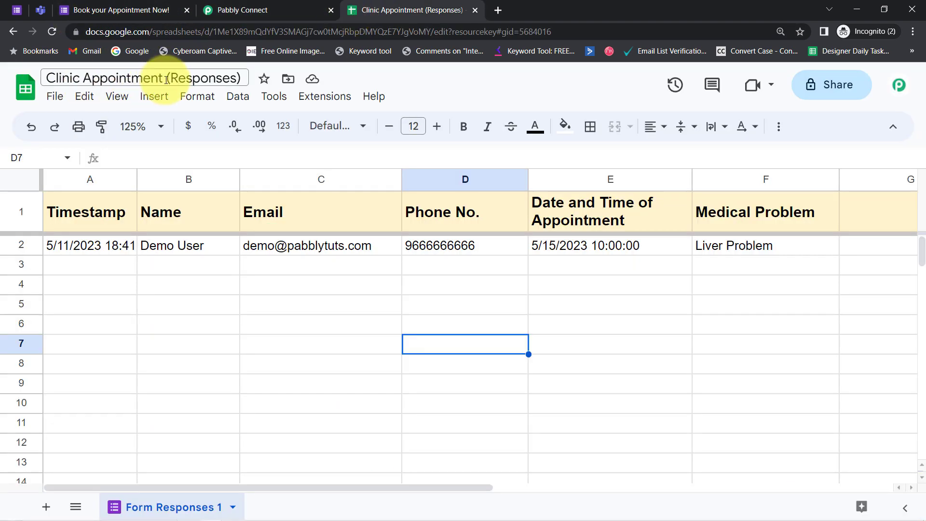
drag(164, 78, 22, 85)
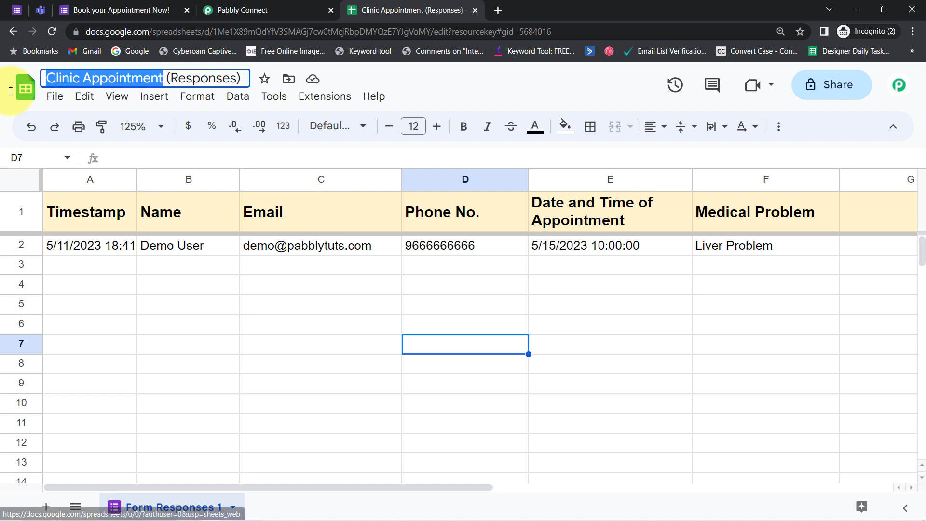
click(227, 7)
click(461, 277)
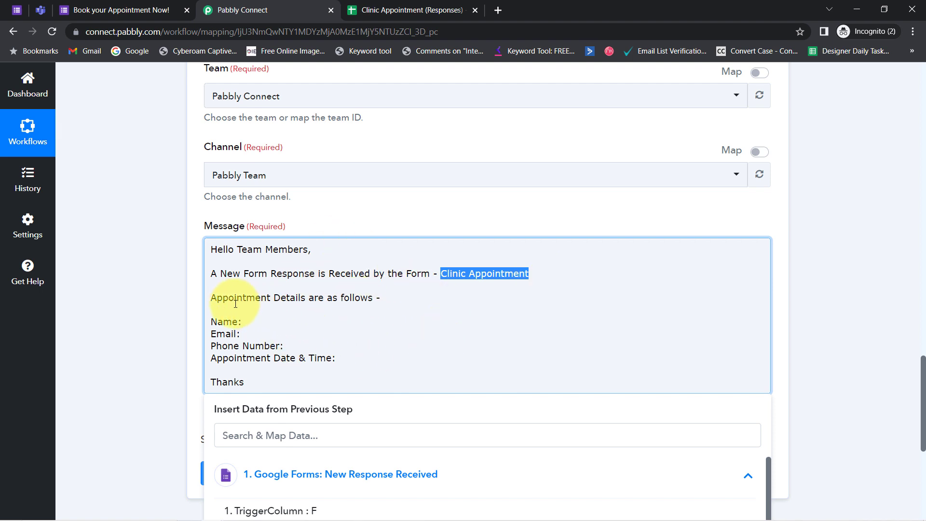
Step: Reword the message's second line to "A New Appointment is Received by the Form - Clinic Appointment"
drag(229, 299, 377, 300)
click(342, 298)
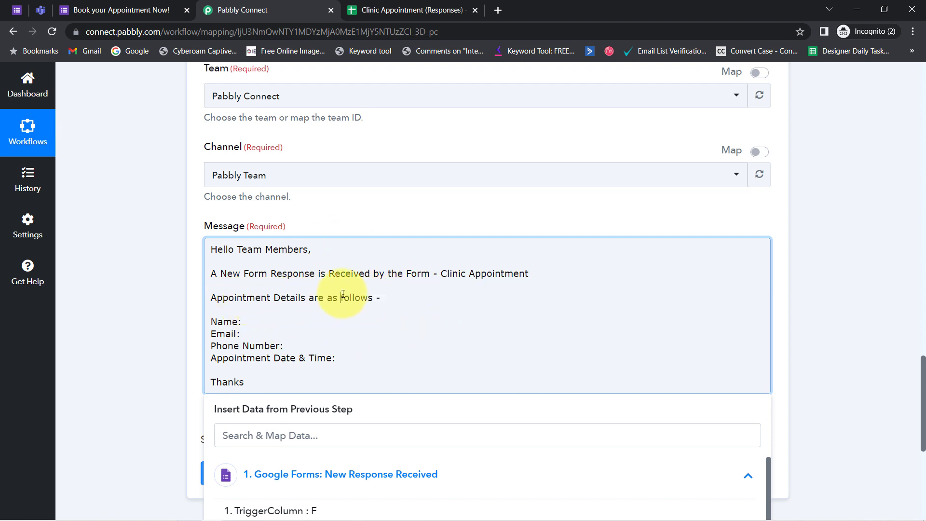
drag(222, 272, 340, 274)
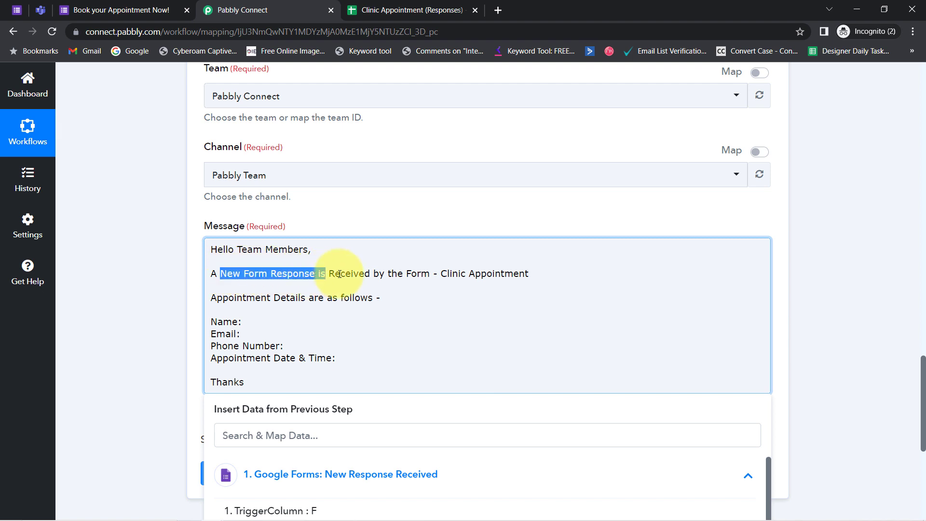
click(366, 274)
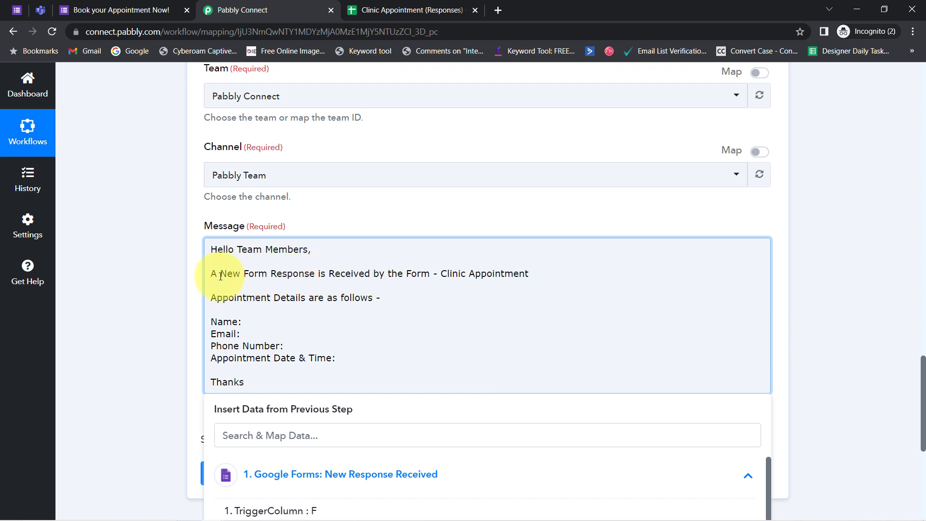
text(Appointme)
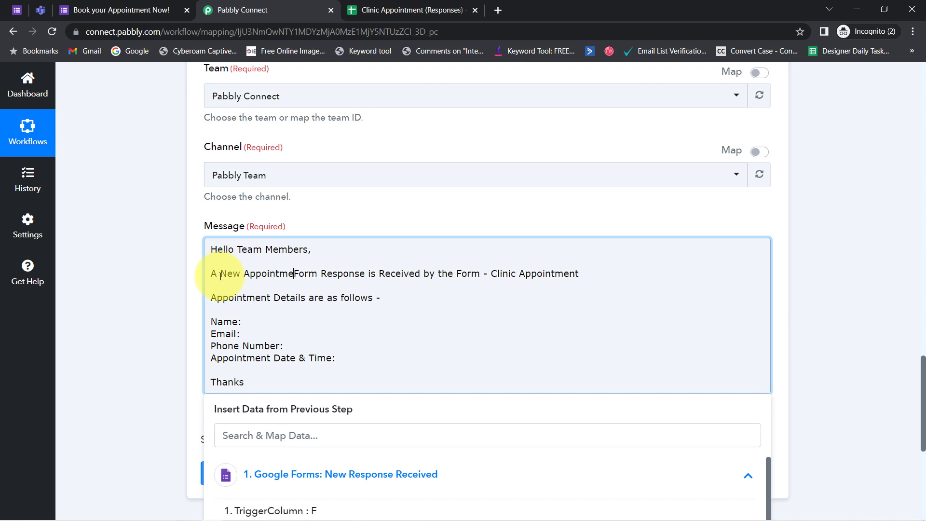
text(nt is)
key(Delete)
key(Delete)
key(Delete)
key(Delete)
key(Delete)
key(Delete)
key(Delete)
key(Delete)
key(Delete)
key(Delete)
key(Delete)
key(Delete)
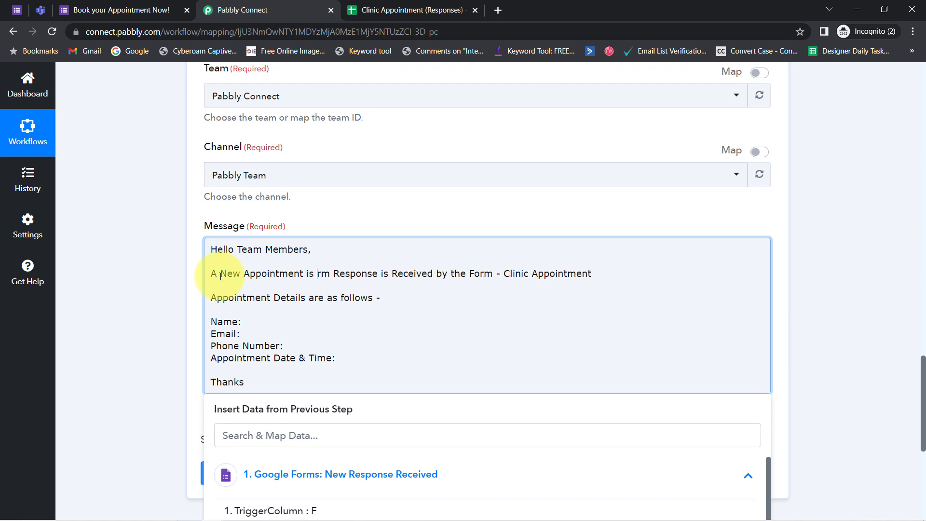
key(Delete)
key(Delete)
key(Delete)
key(Delete)
key(Delete)
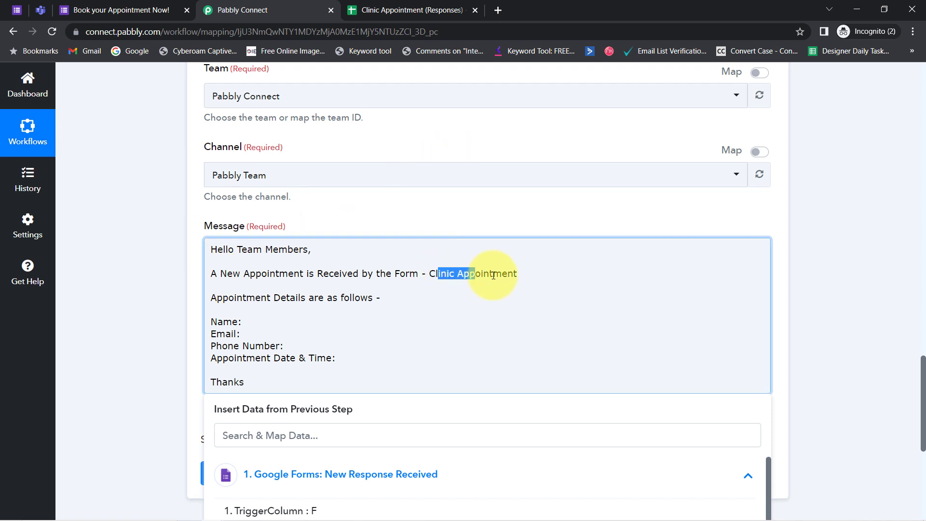
Step: Map the Google Forms response's Name field after the "Name:" label in the message
drag(247, 297, 370, 300)
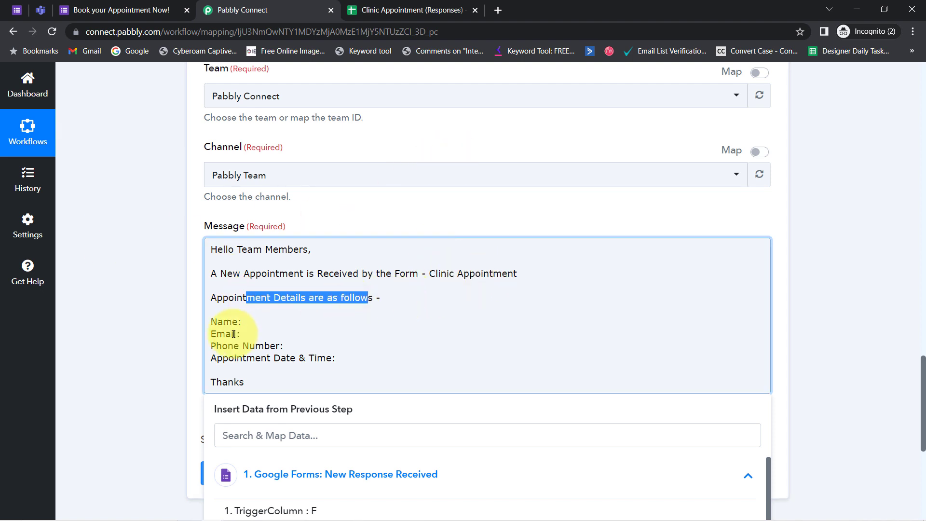
click(243, 323)
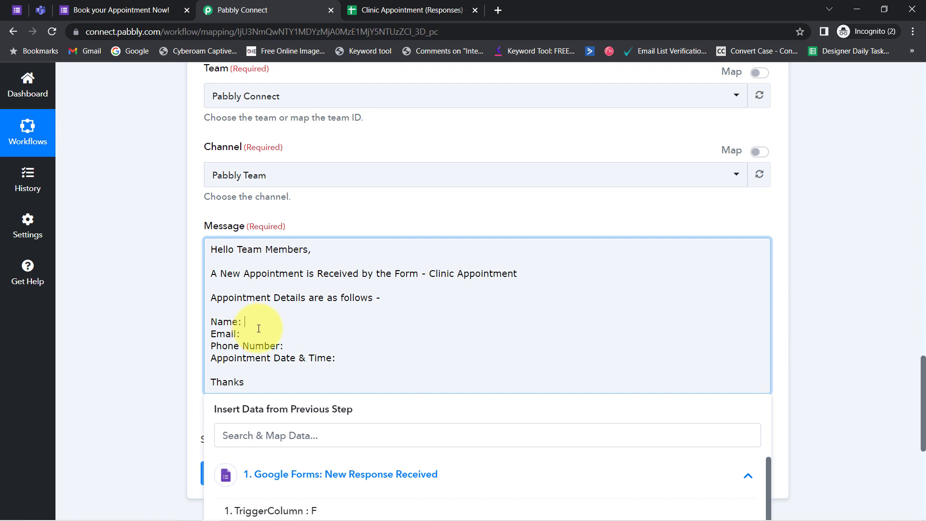
click(245, 437)
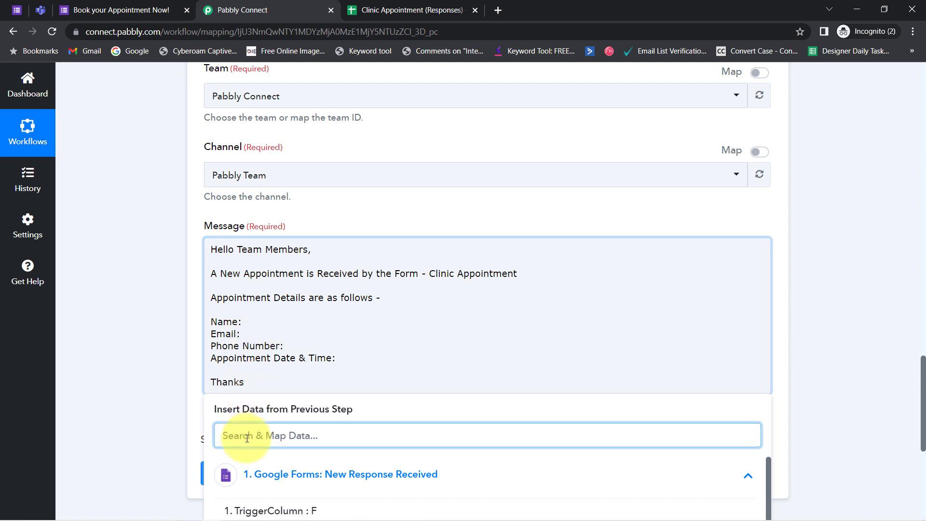
text(demo)
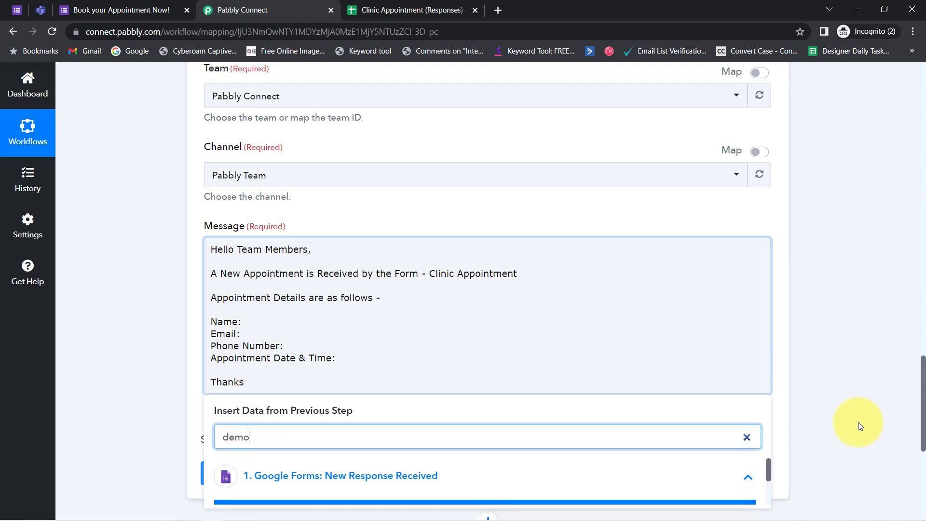
scroll(921, 382, down, 4)
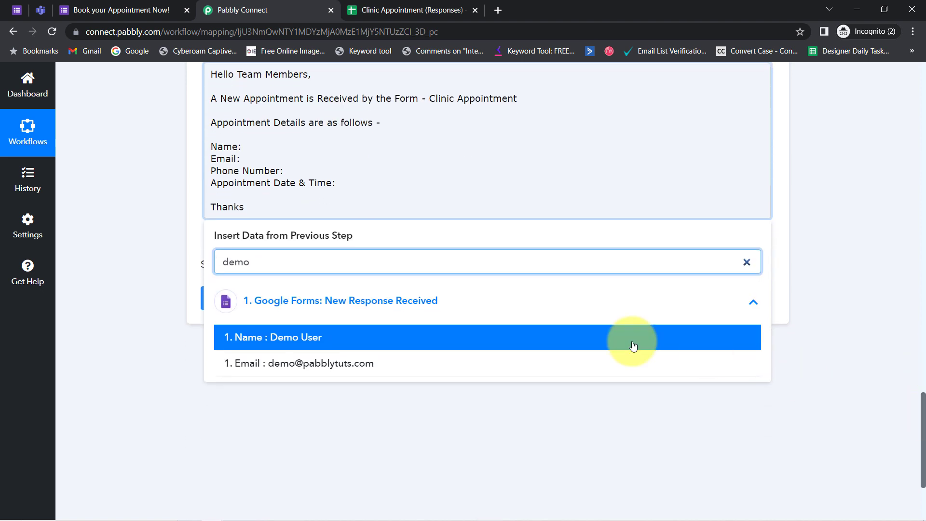
click(311, 341)
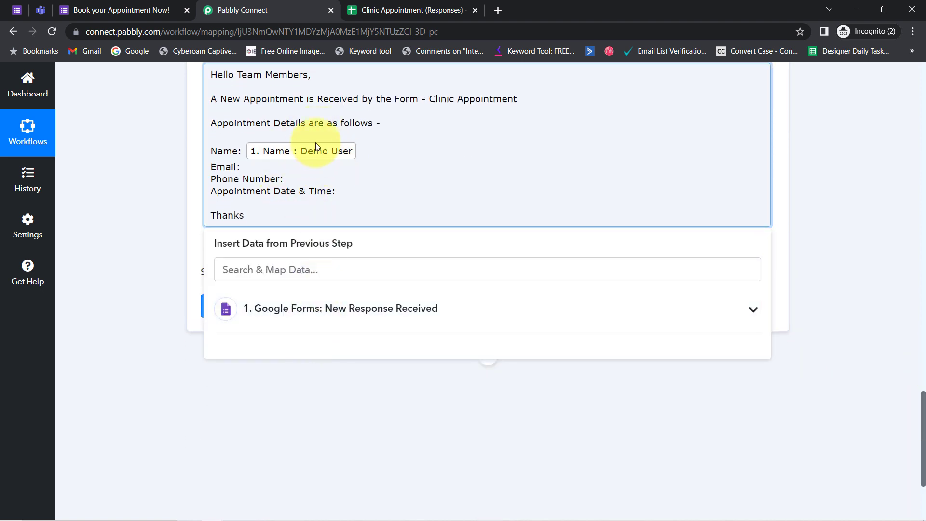
Step: Map the form response's Email and Phone No. fields after the "Email:" and "Phone Number:" labels in the message
click(229, 270)
text(@)
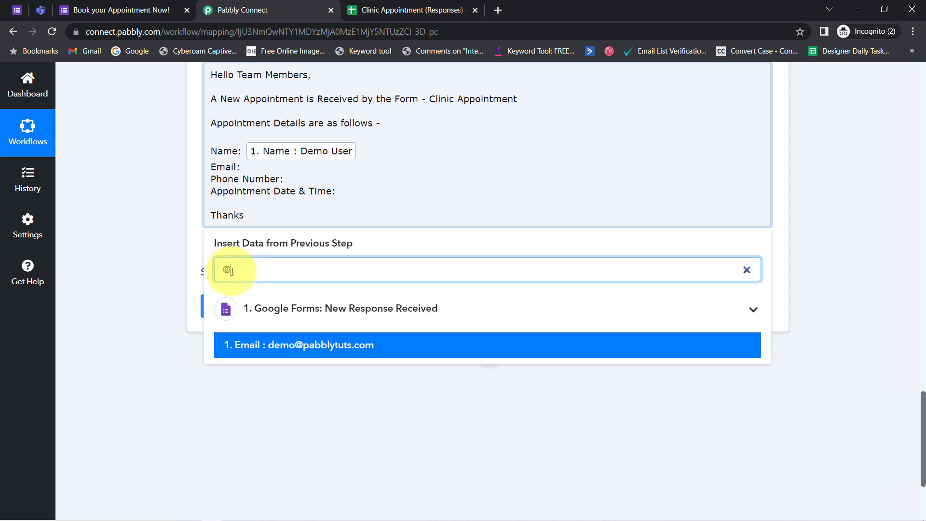
click(290, 346)
click(288, 188)
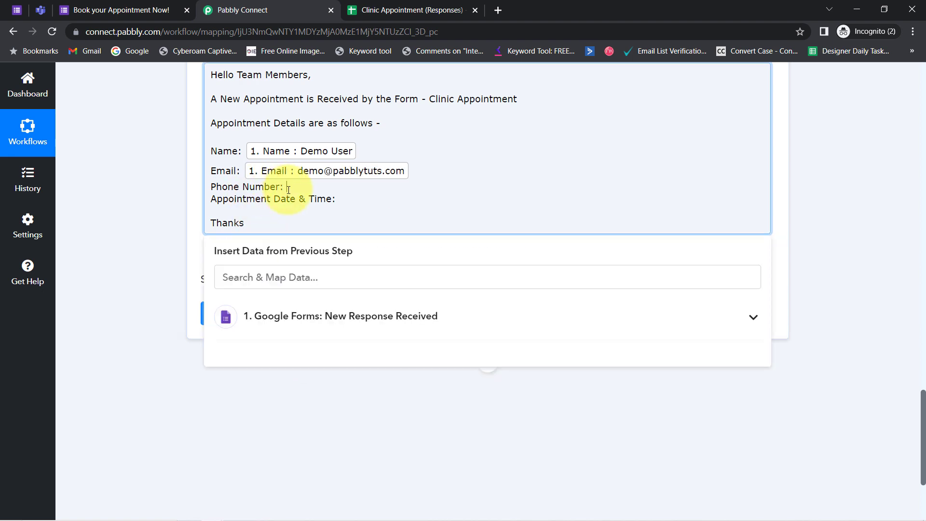
click(233, 276)
text(966)
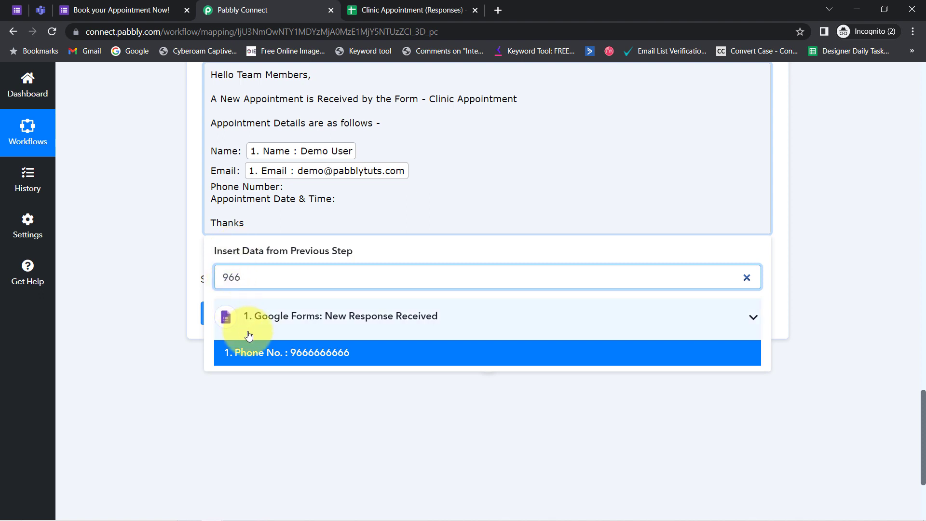
click(258, 354)
Step: Map the Date And Time Of Appointment field after the "Appointment Date & Time:" label, searching the response data for "app"
click(339, 206)
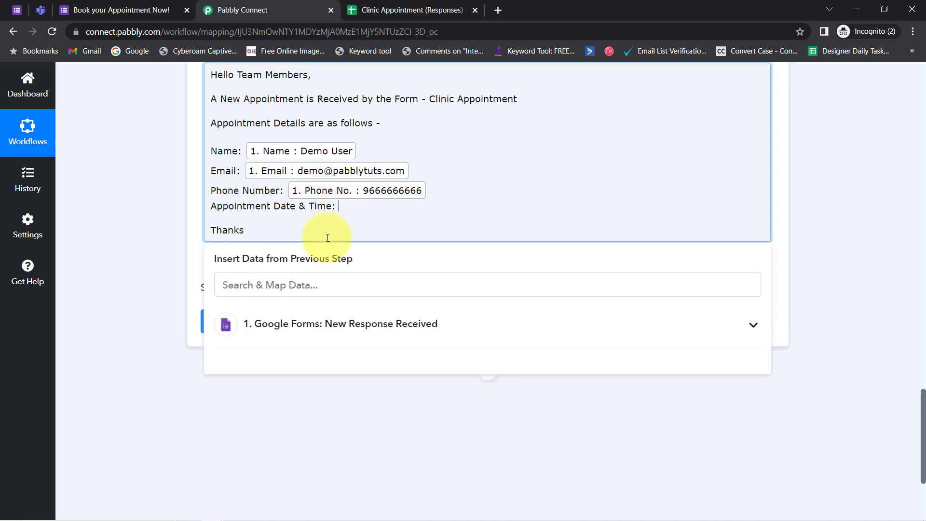
click(234, 286)
text(app)
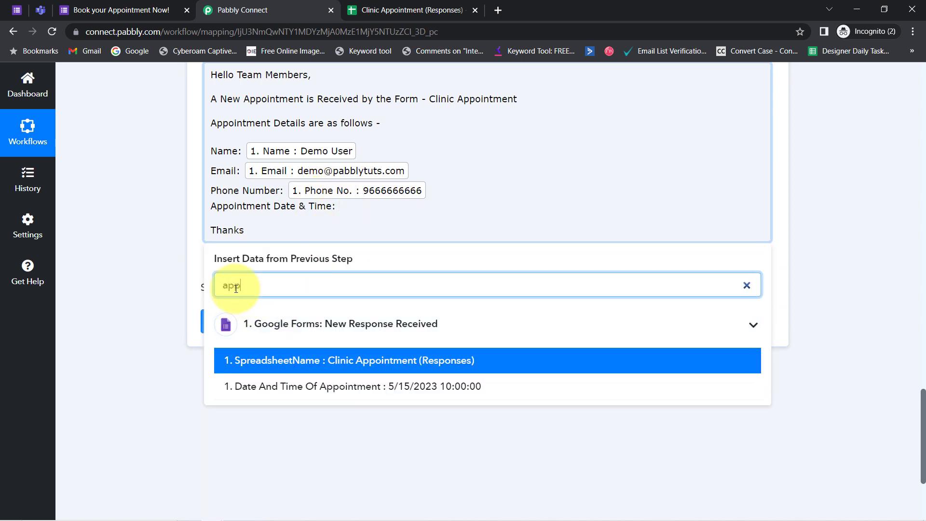
click(383, 386)
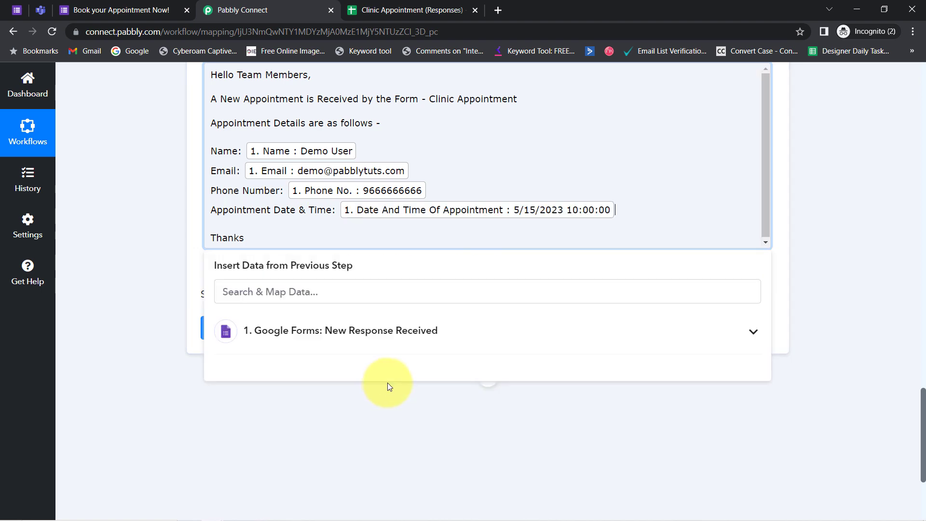
Step: Check the Medical Problem field in the trigger response and add a "Medical Problem:" line below Appointment Date & Time in the message
drag(922, 426, 915, 263)
drag(276, 223, 223, 223)
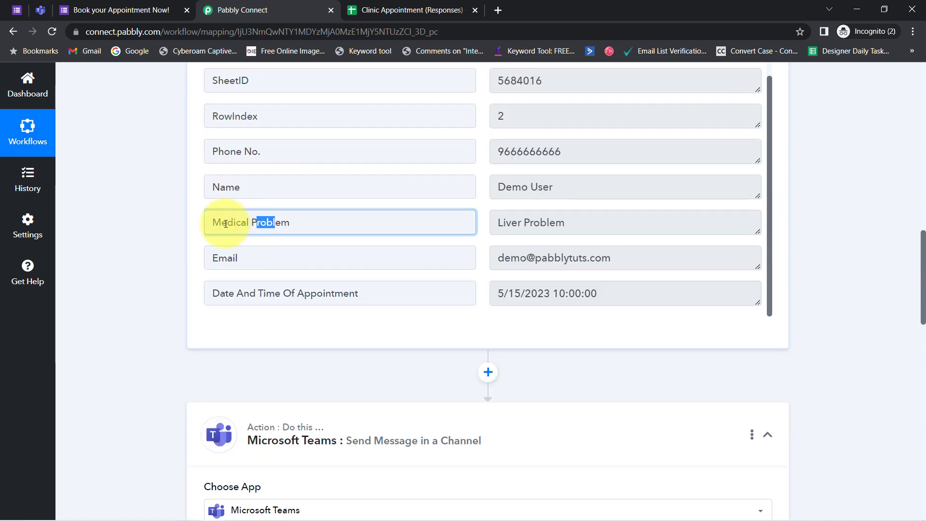
drag(924, 242, 922, 386)
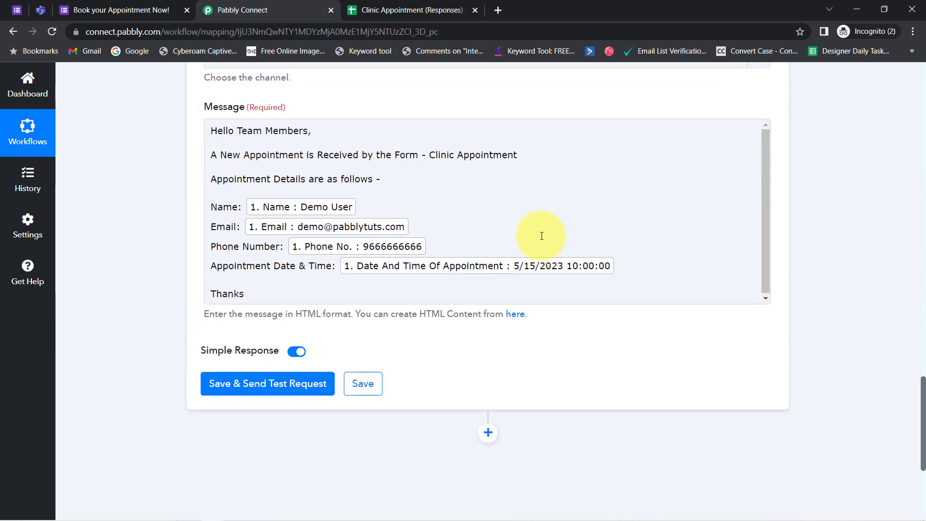
click(624, 264)
key(Return)
text(Medical Problem:)
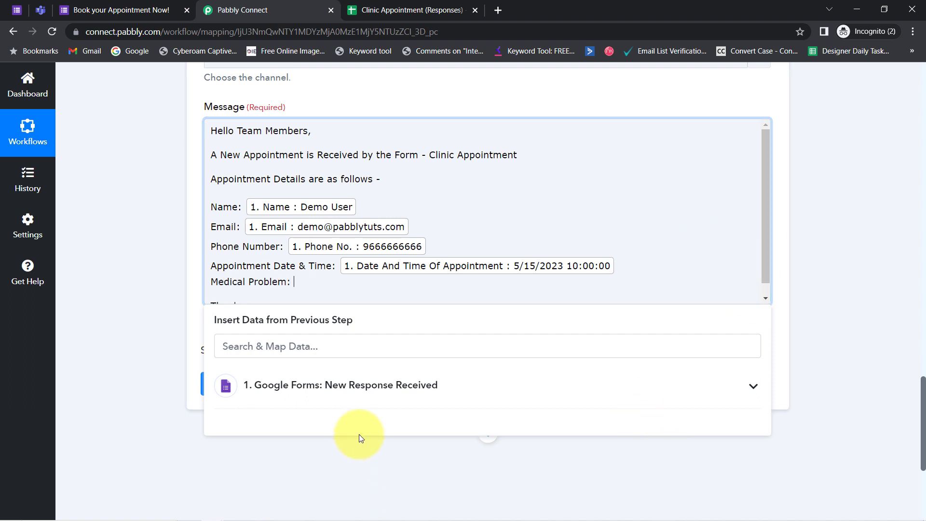
Step: Map the form response's Medical Problem field after the "Medical Problem:" label and close the data list
click(336, 386)
click(291, 355)
text(live)
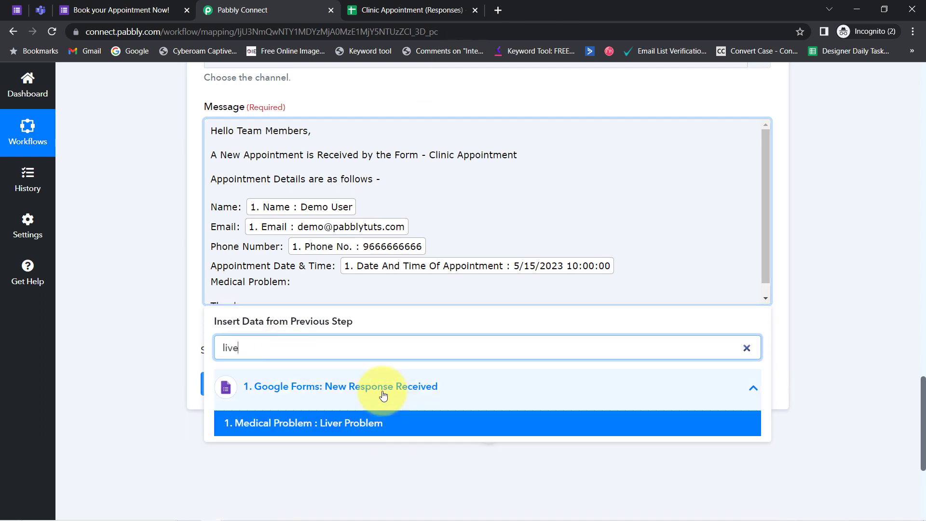
click(348, 424)
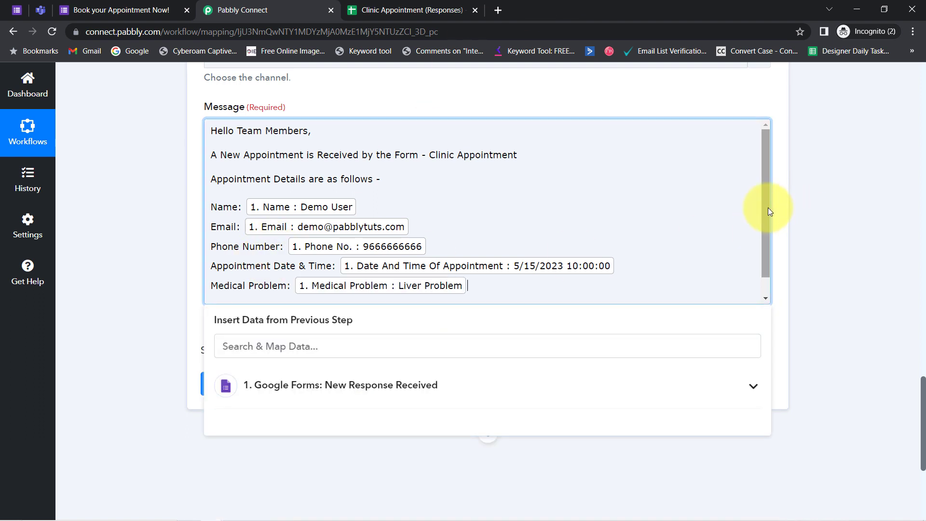
drag(765, 207, 761, 151)
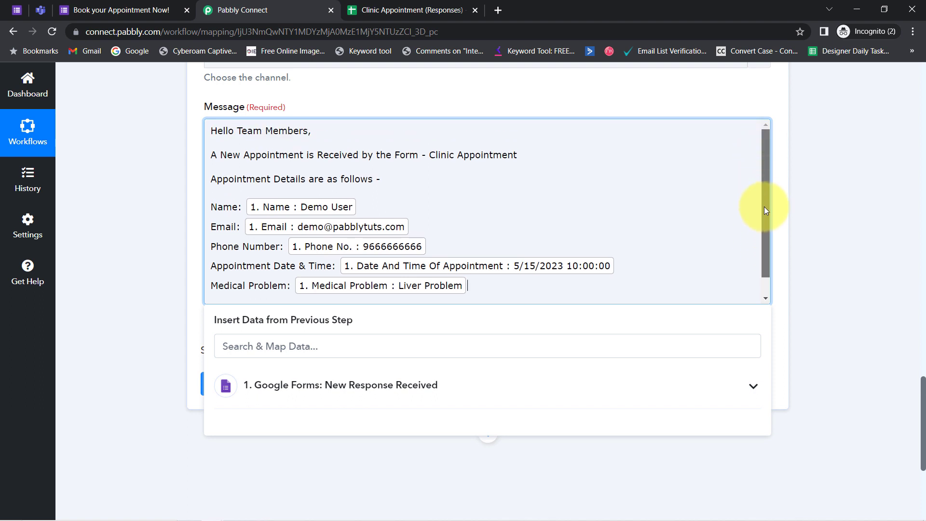
drag(765, 210, 764, 216)
click(173, 198)
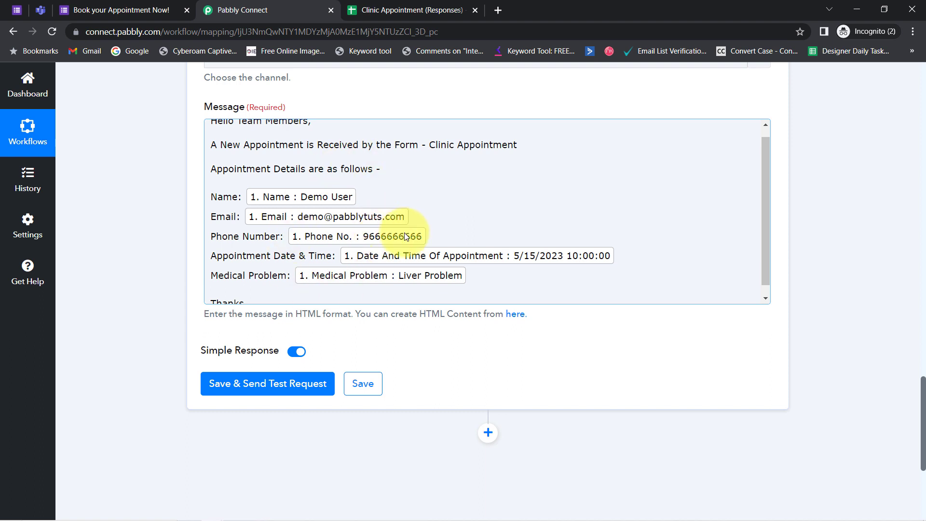
Step: Save the Microsoft Teams action and send a test request with the completed message
drag(228, 122, 357, 180)
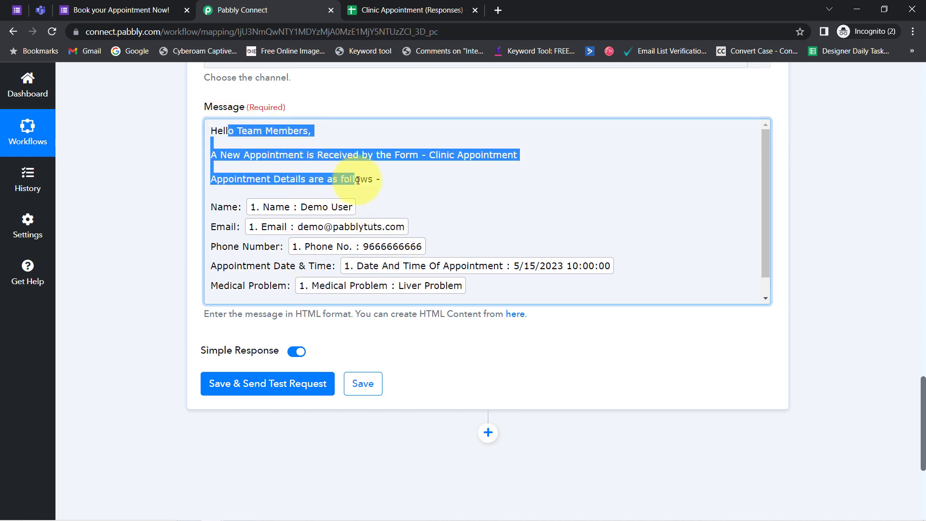
click(155, 249)
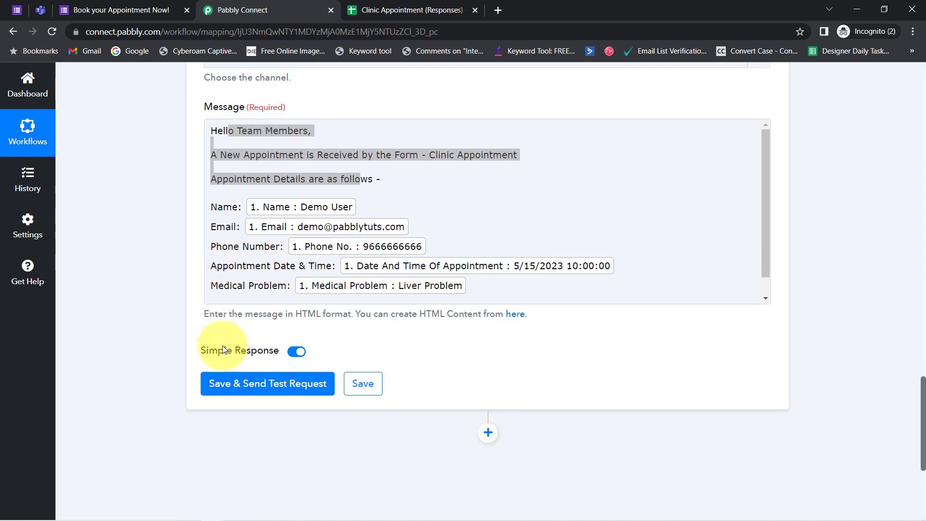
click(260, 385)
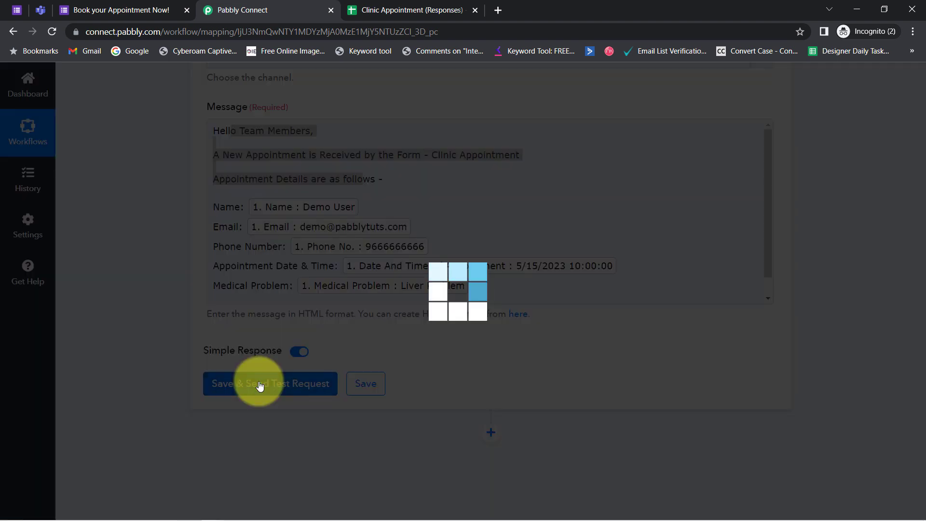
Step: Switch to Microsoft Teams and check the greeting, appointment details and closing of the test message in the Pabbly Team channel
click(38, 10)
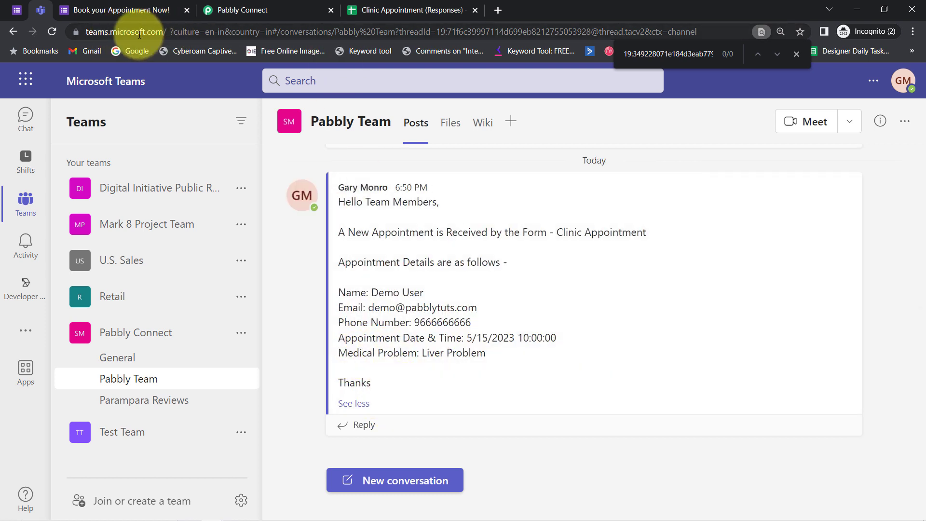
mouse_move(359, 205)
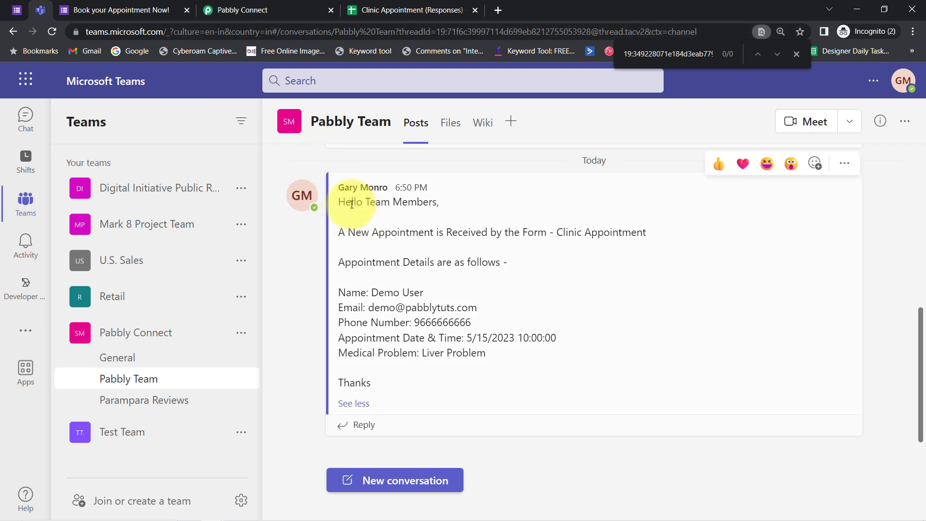
drag(352, 204, 480, 205)
drag(371, 232, 631, 234)
click(627, 234)
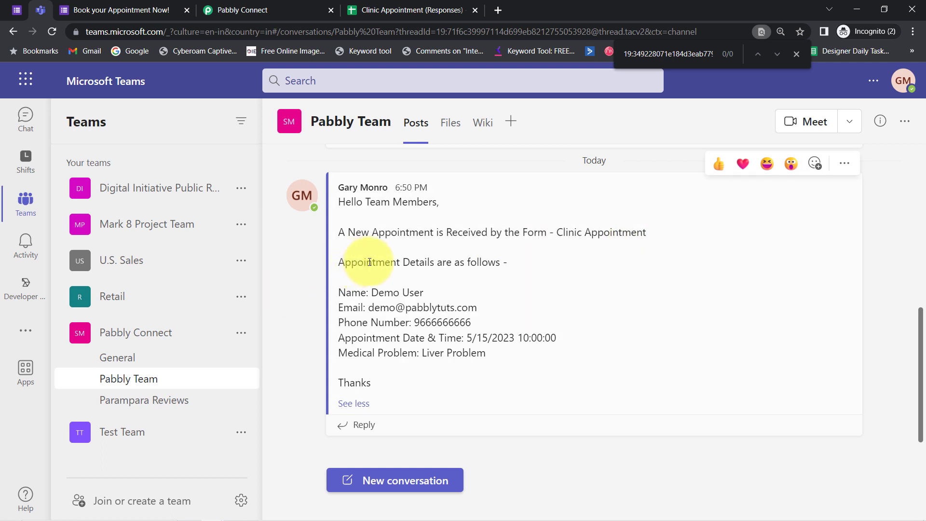
drag(369, 262, 504, 258)
drag(346, 292, 417, 303)
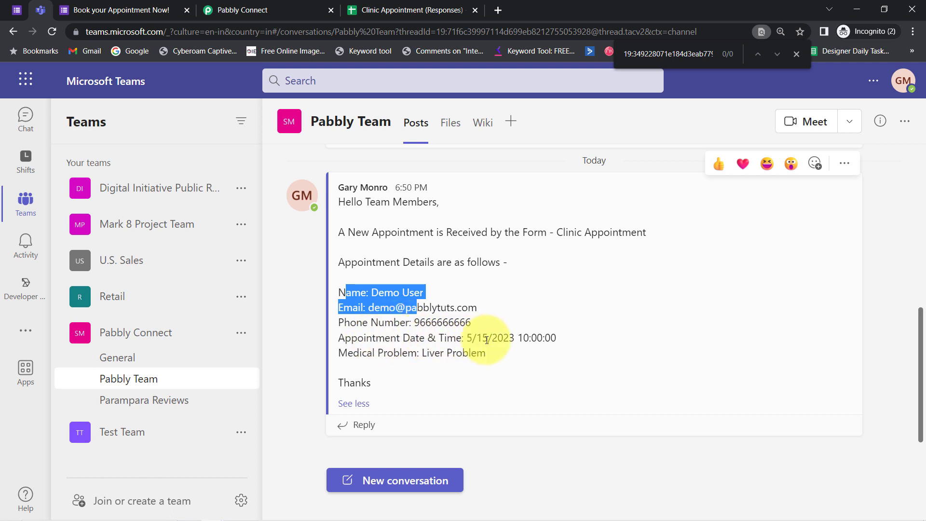
drag(347, 352, 474, 357)
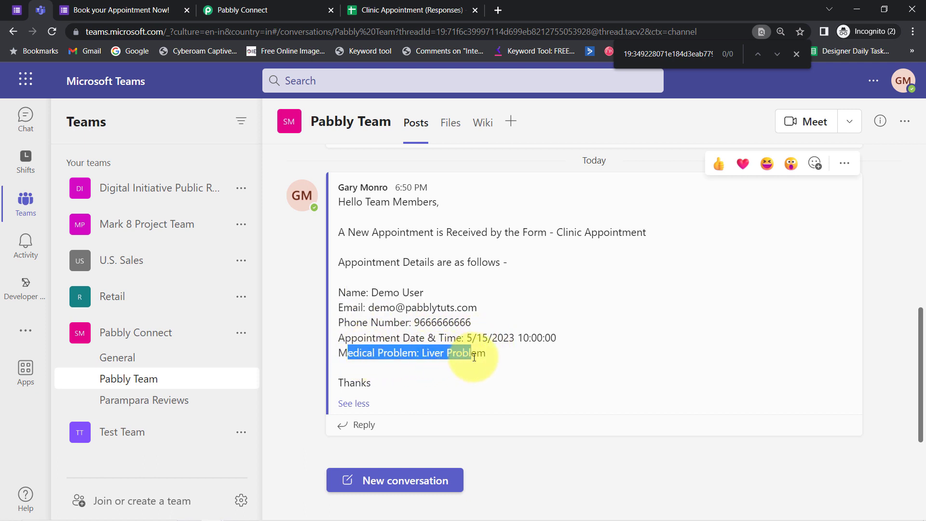
drag(349, 382, 392, 387)
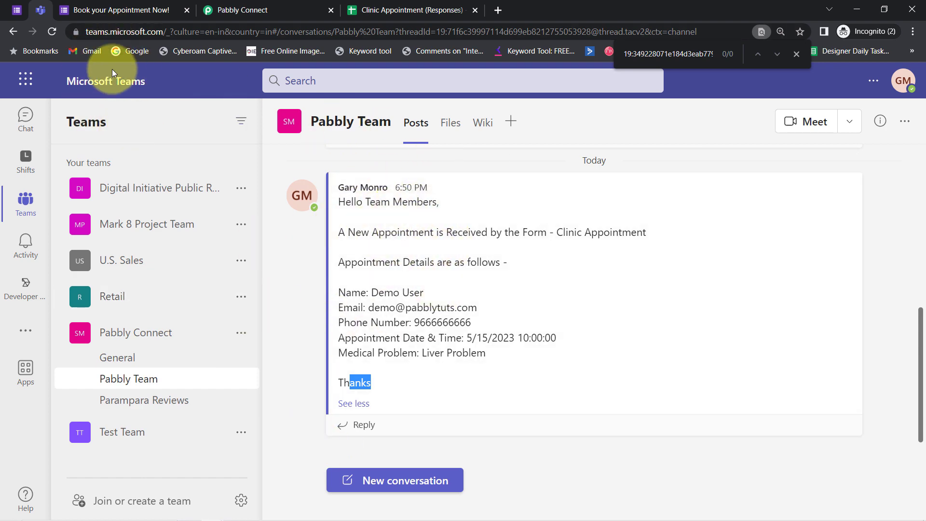
Step: Return to Pabbly Connect and collapse the Google Forms trigger and the Microsoft Teams action
click(241, 9)
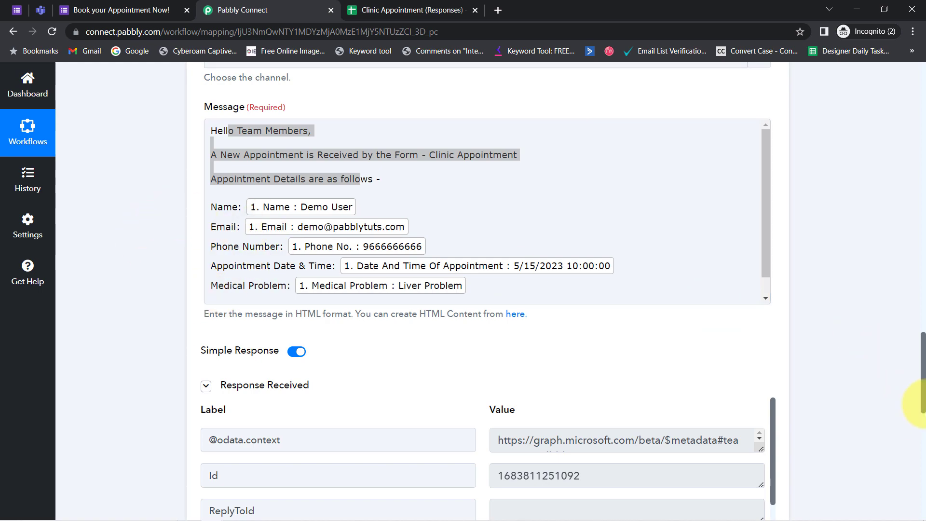
drag(922, 393, 921, 114)
click(407, 245)
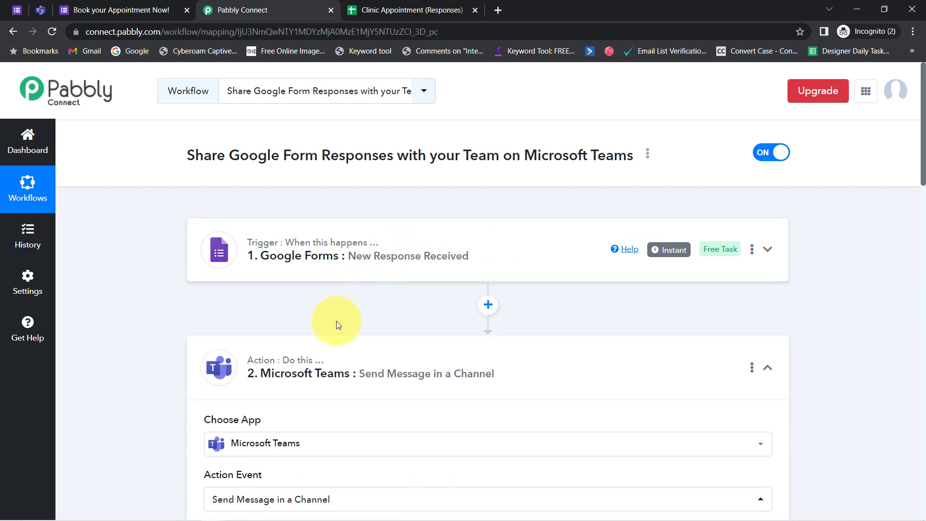
click(308, 373)
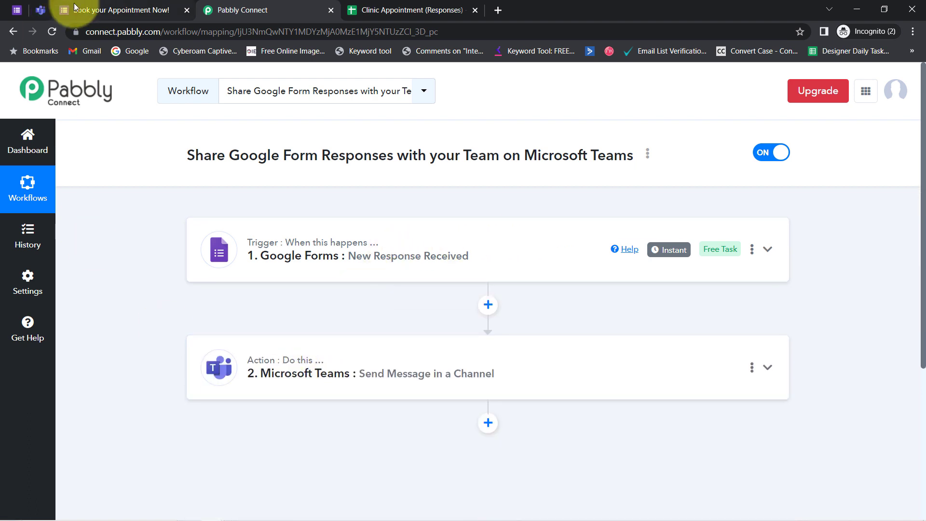
Step: Close the "Book your Appointment Now!" form and the Clinic Appointment (Responses) spreadsheet, and return to the Pabbly Connect workflow
click(68, 11)
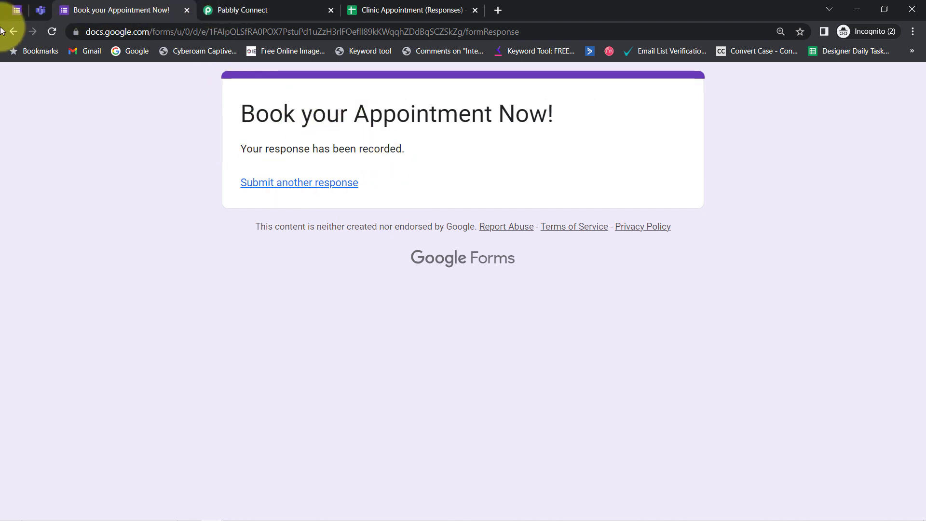
click(38, 11)
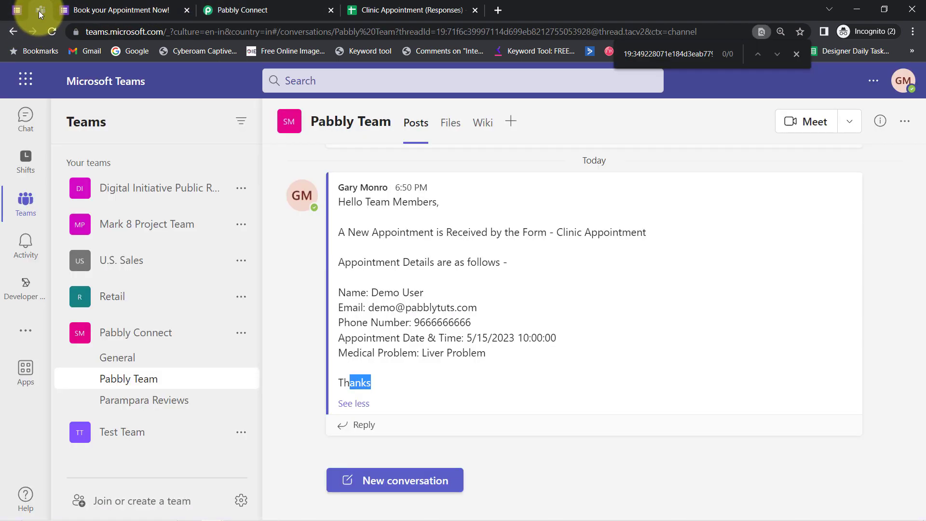
click(186, 10)
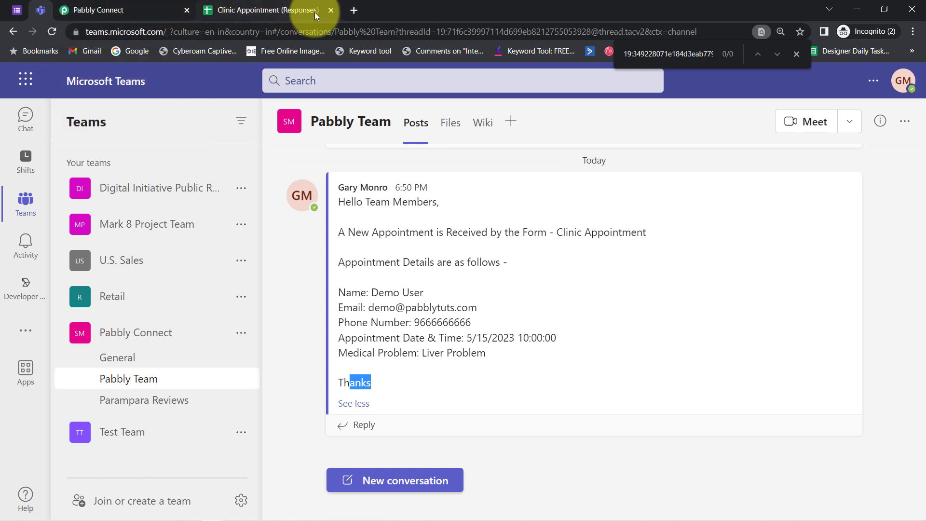
click(331, 10)
click(145, 10)
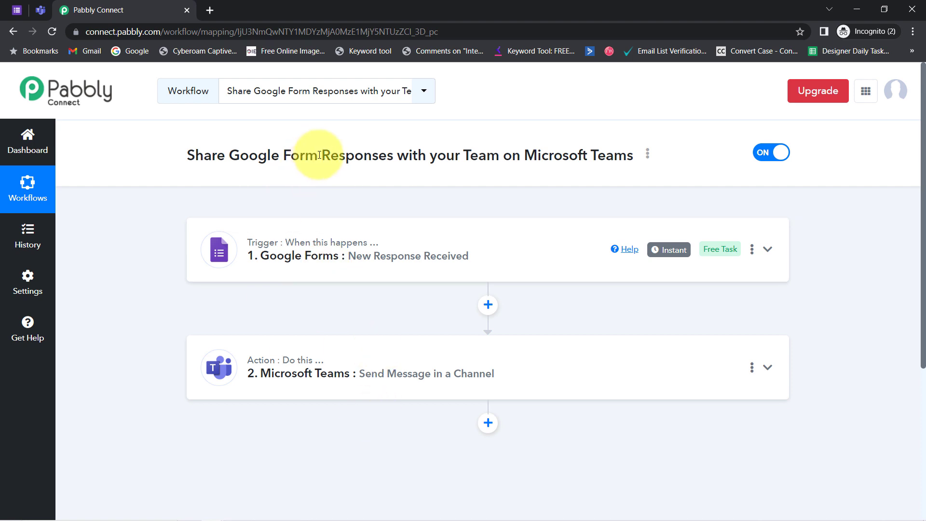
Step: Copy the share link of the "Share Google Form Responses with your Team on Microsoft Teams" workflow and close the sharing dialog
click(648, 156)
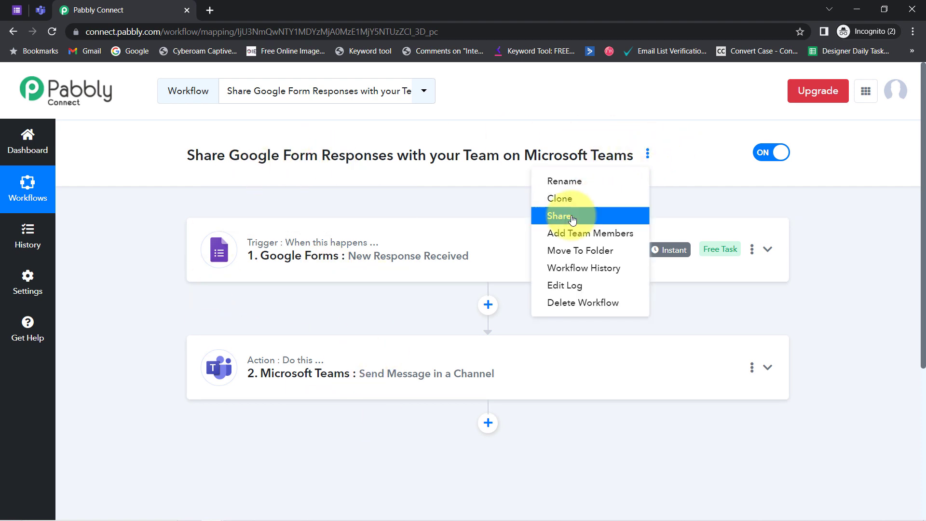
click(586, 213)
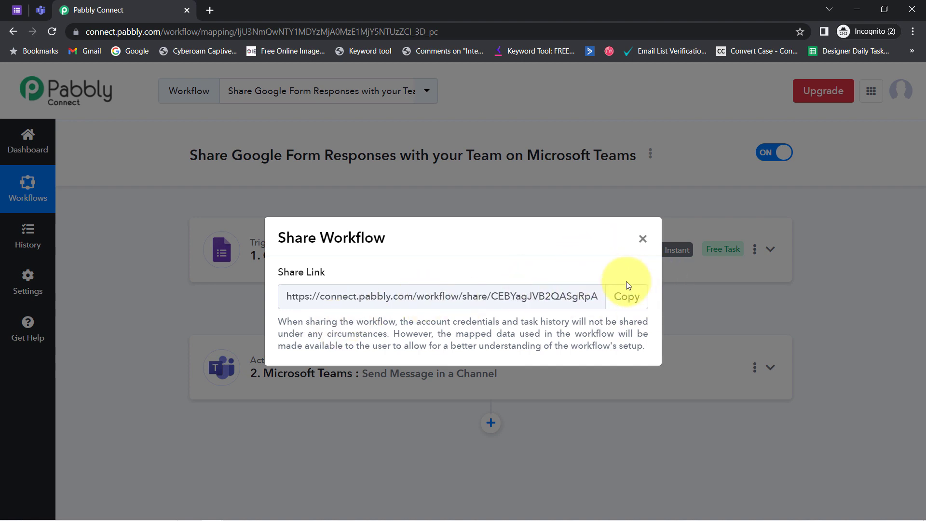
click(626, 300)
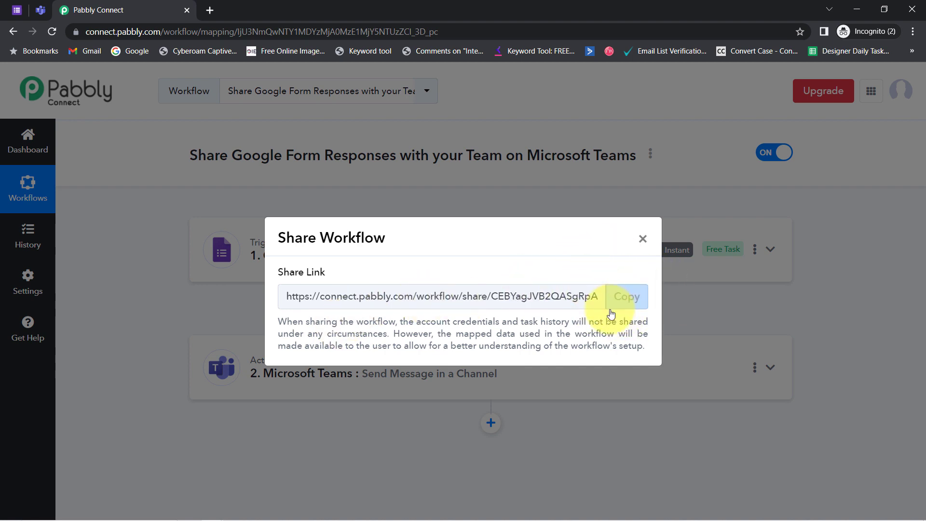
click(621, 301)
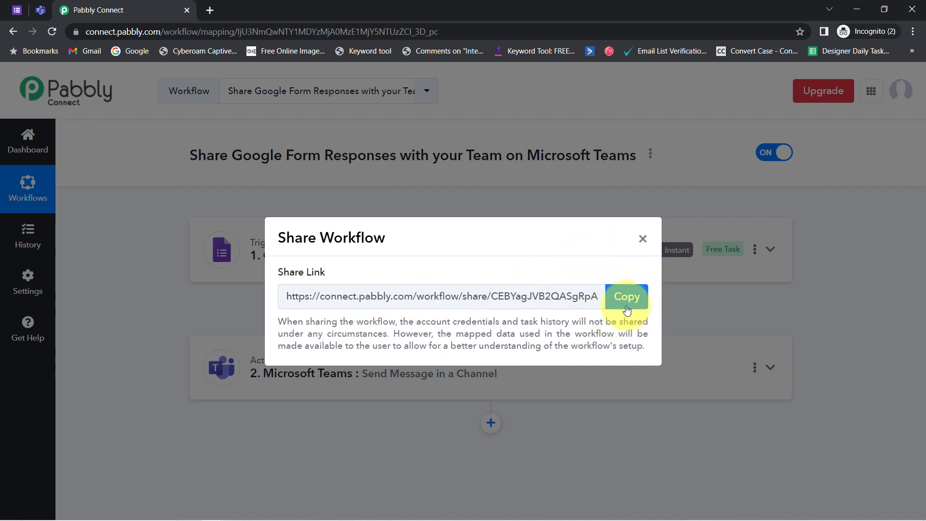
click(620, 302)
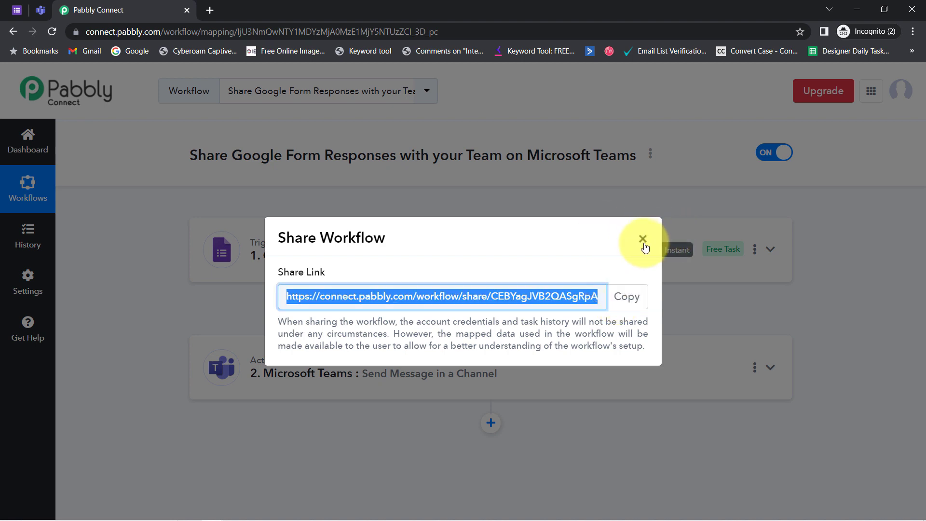
click(641, 244)
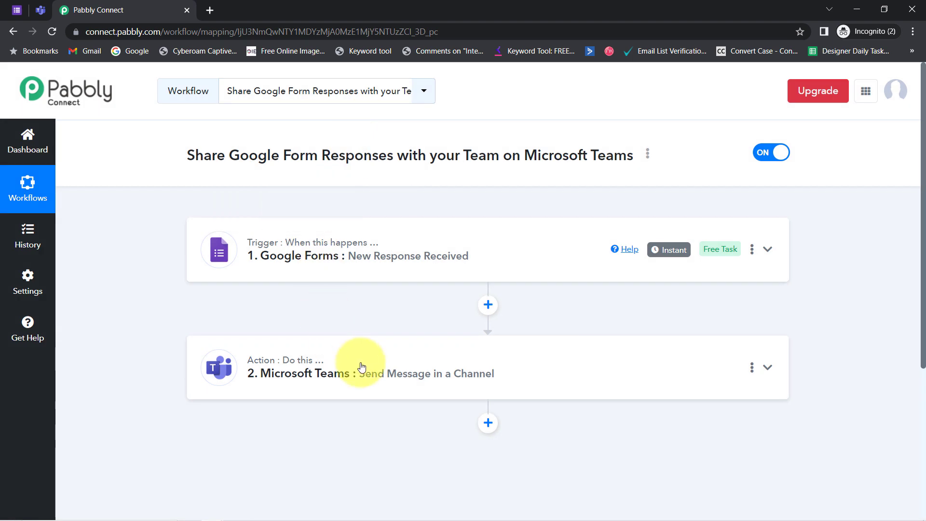